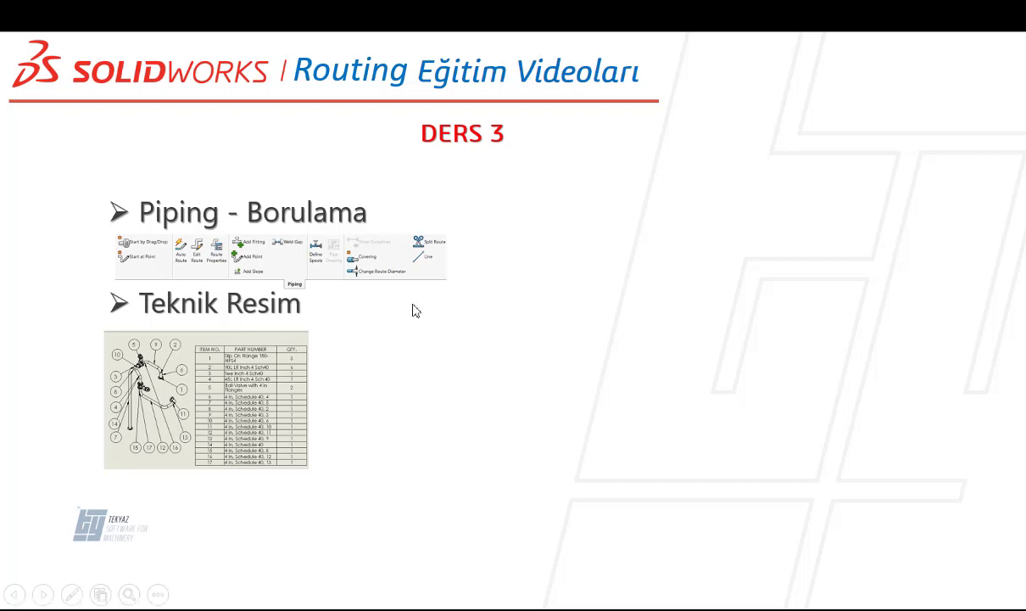
# Open Piping.SLDASM from the Lesson03 › Case Study › Piping folder.
pyautogui.doubleClick(211, 168)
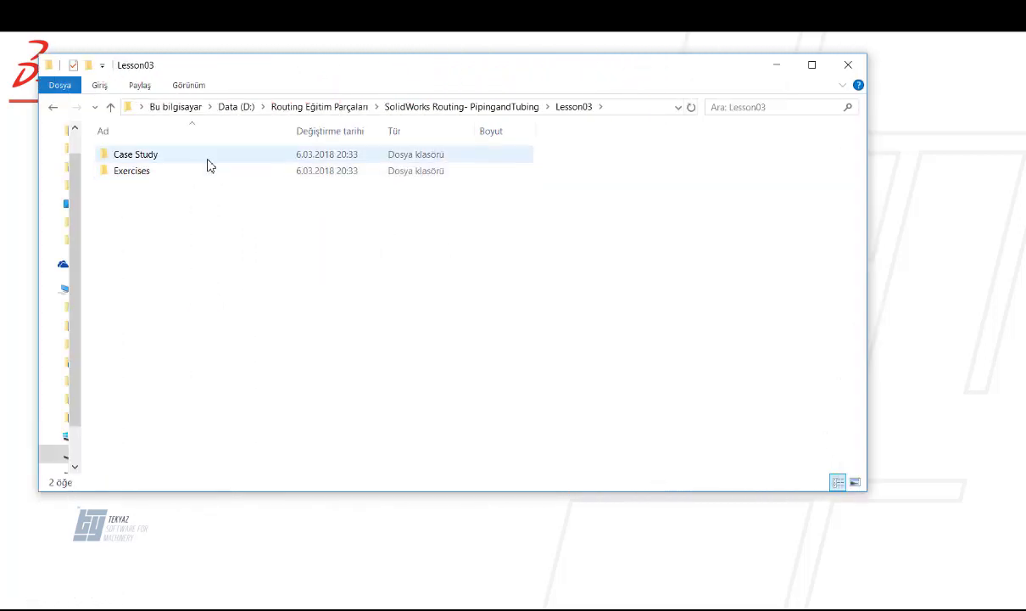
pyautogui.doubleClick(210, 166)
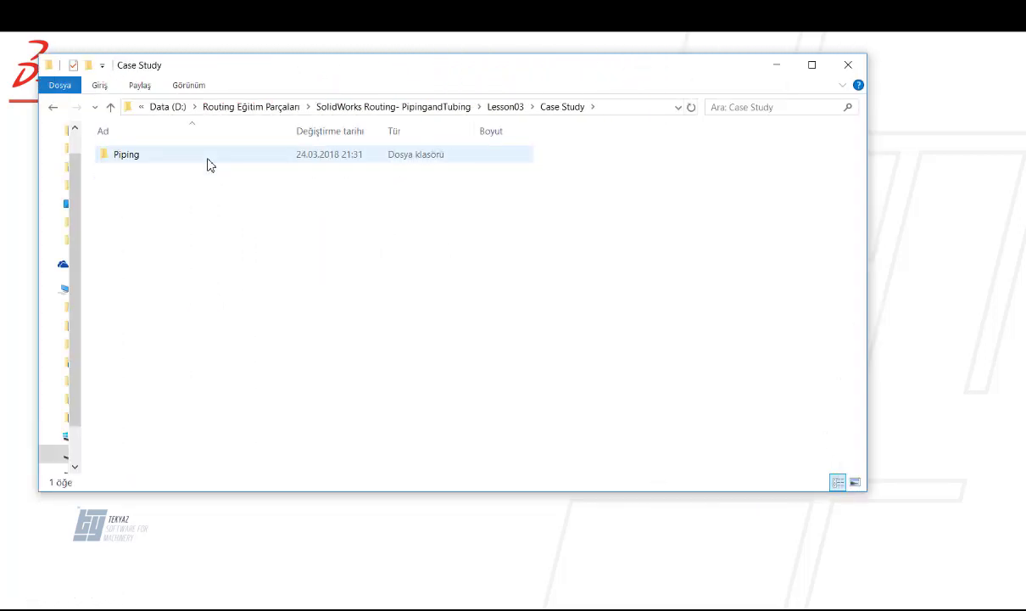
pyautogui.doubleClick(210, 156)
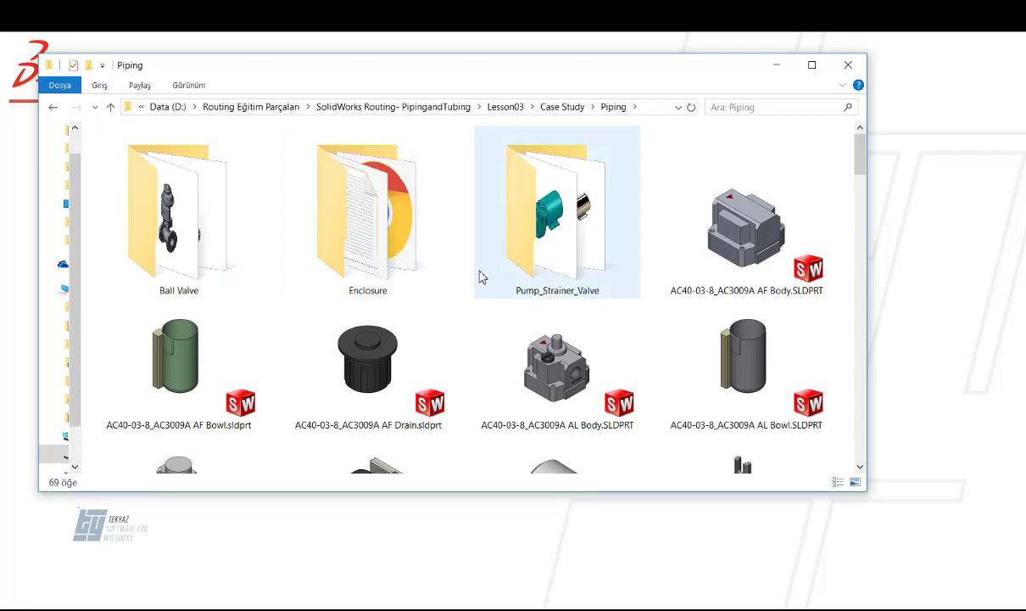
pyautogui.scroll(-5, 479, 278)
pyautogui.scroll(-3, 475, 276)
pyautogui.scroll(-3, 475, 276)
pyautogui.scroll(-5, 474, 280)
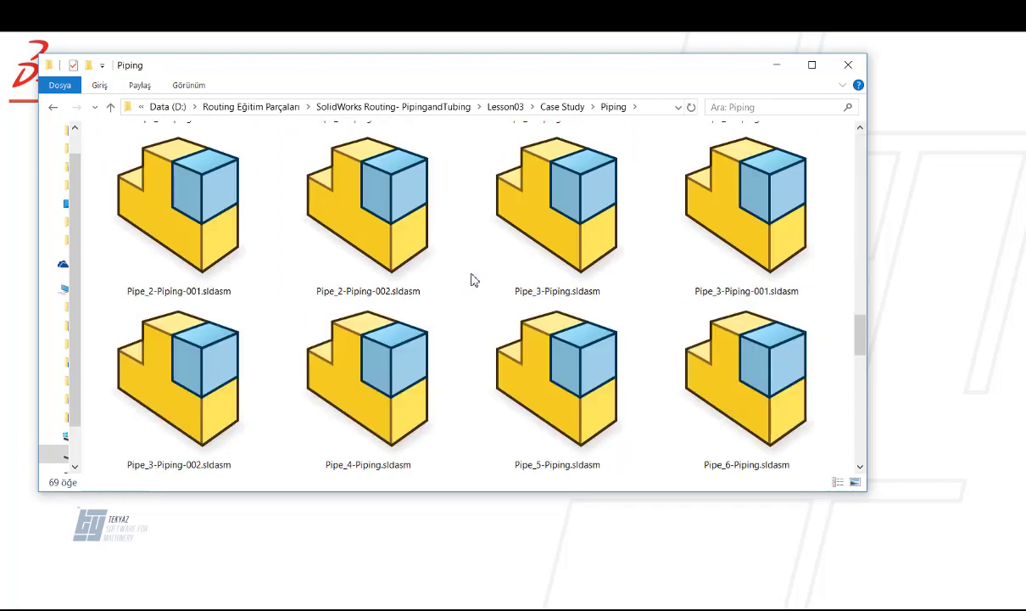
pyautogui.scroll(-2, 471, 279)
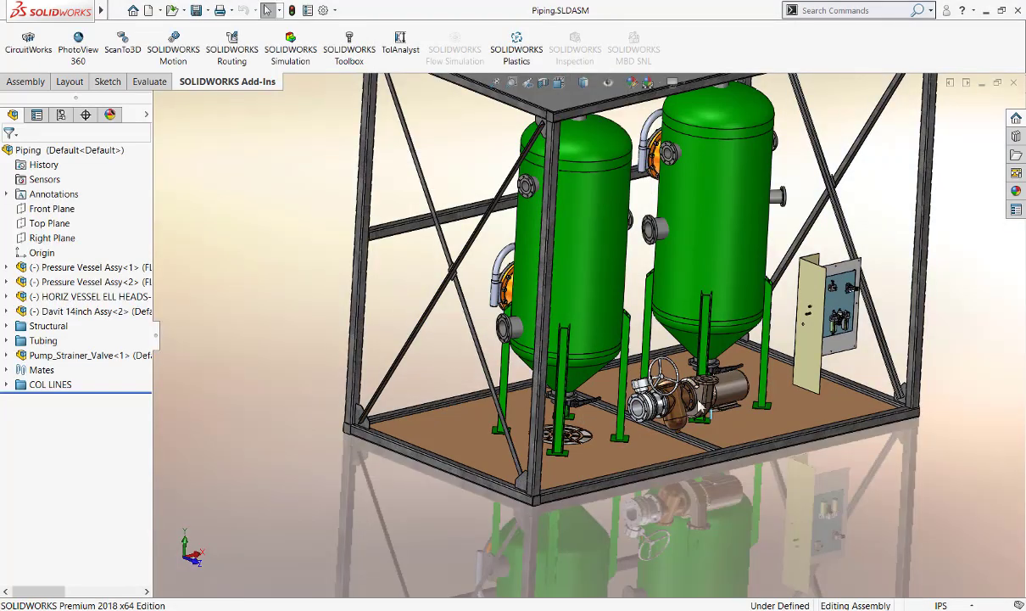
# Turn on the SOLIDWORKS Routing add-in.
pyautogui.click(234, 66)
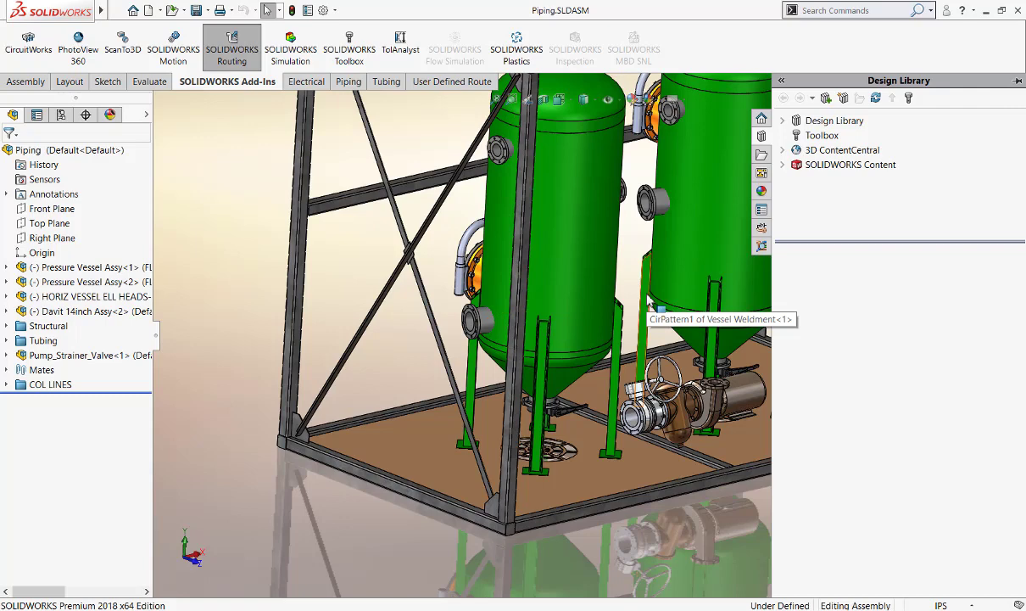
pyautogui.scroll(3, 650, 303)
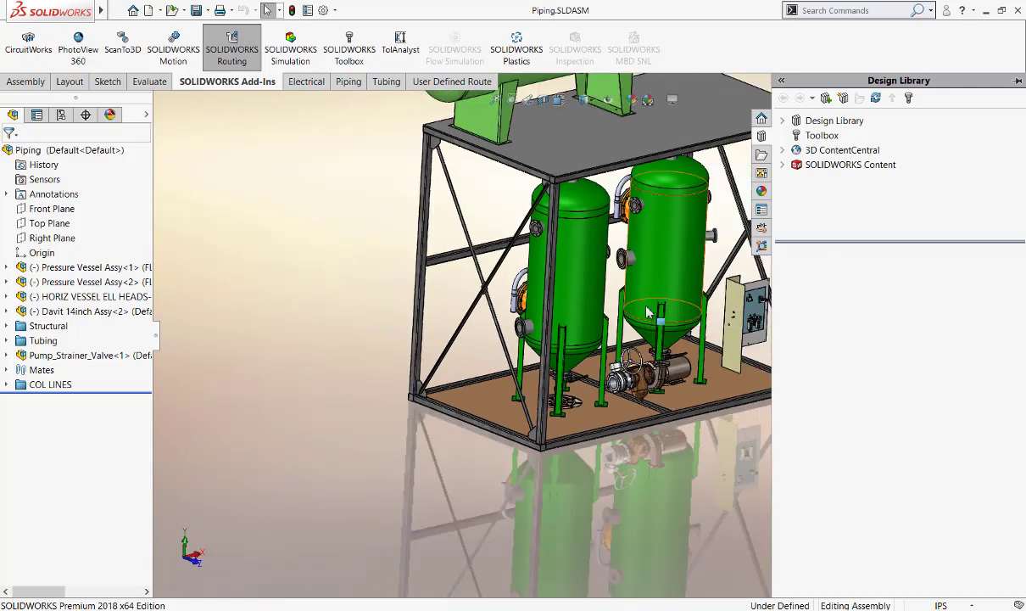
pyautogui.scroll(-3, 650, 303)
# Browse the Design Library to routing › piping › flanges.
pyautogui.click(821, 124)
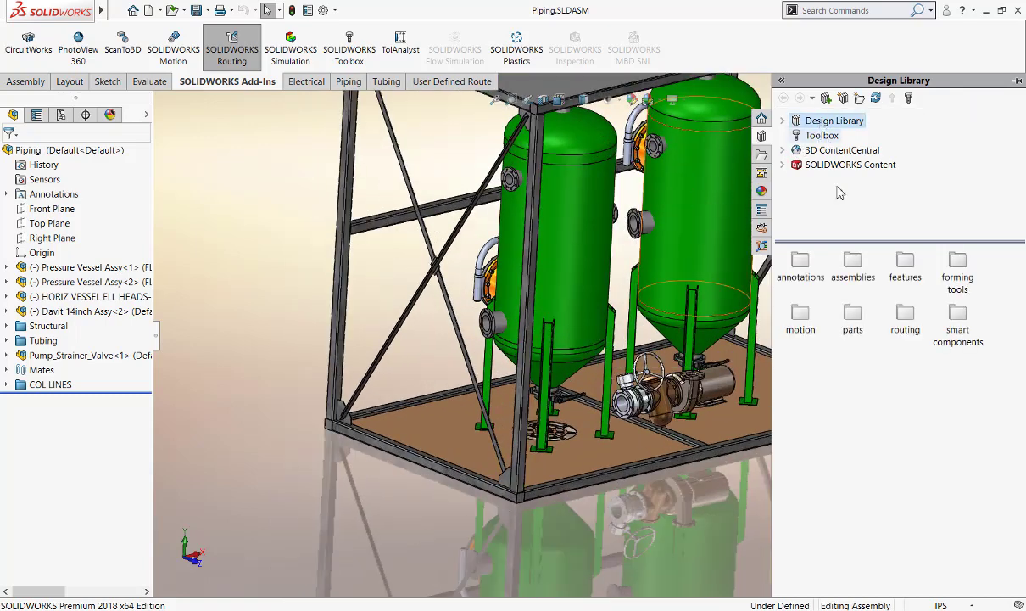
pyautogui.doubleClick(913, 336)
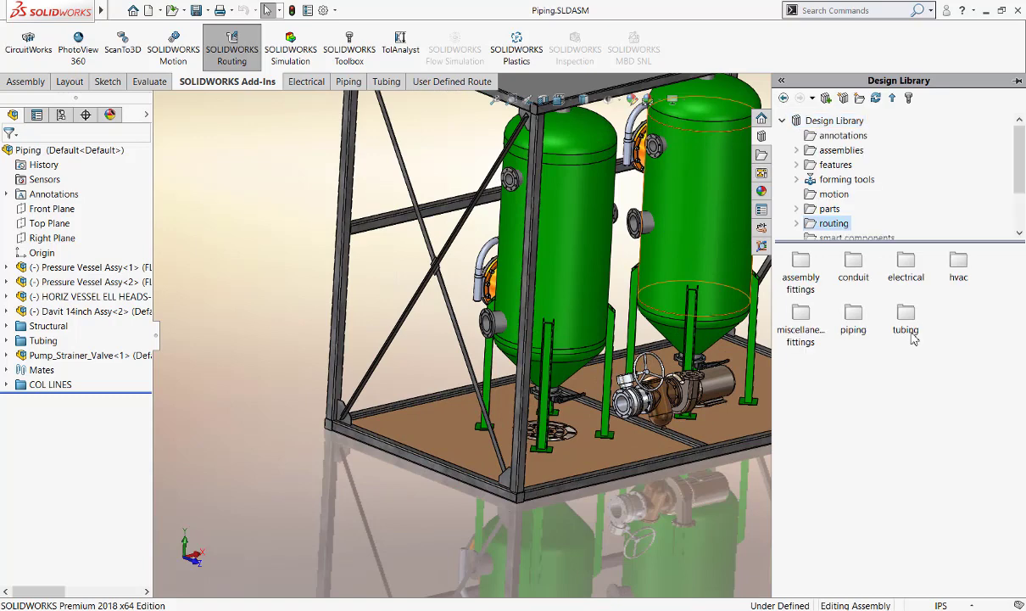
pyautogui.doubleClick(852, 327)
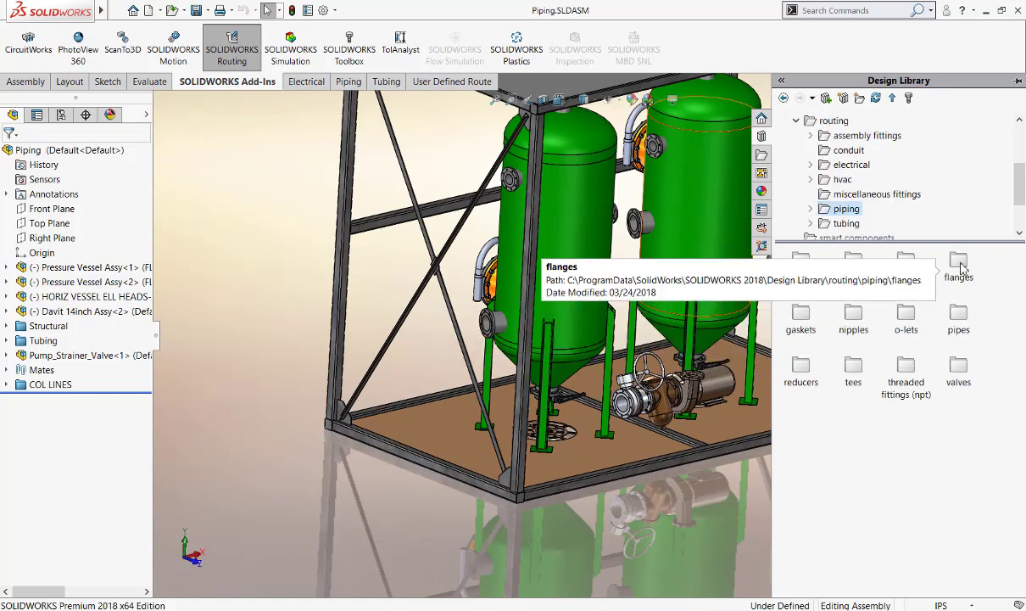
pyautogui.doubleClick(961, 266)
pyautogui.scroll(-3, 654, 322)
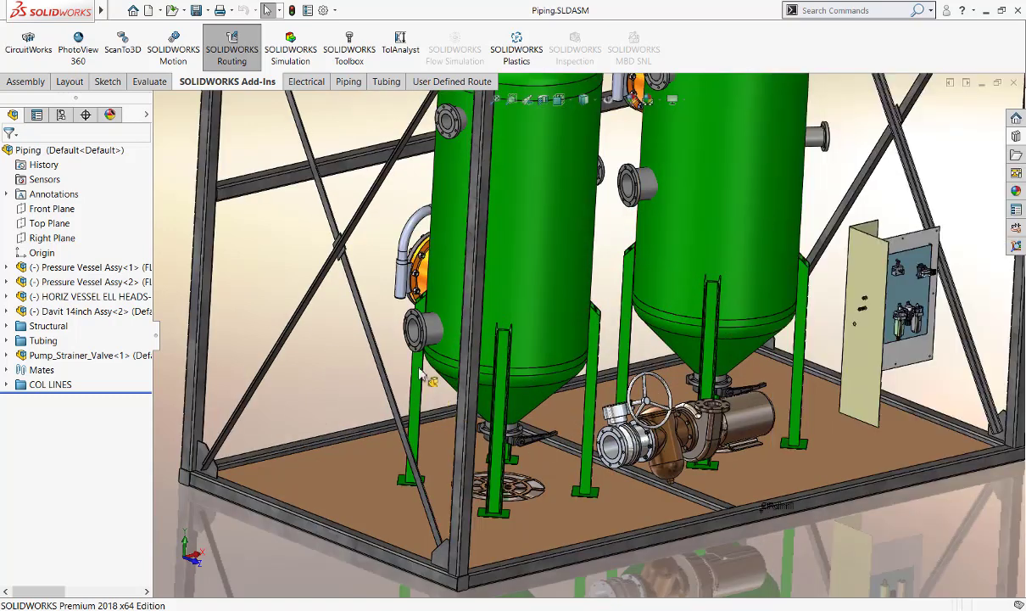
# Drop a slip-on flange on the left vessel's nozzle, sized 150-NPS6.
pyautogui.moveTo(418, 329); pyautogui.dragTo(415, 327)
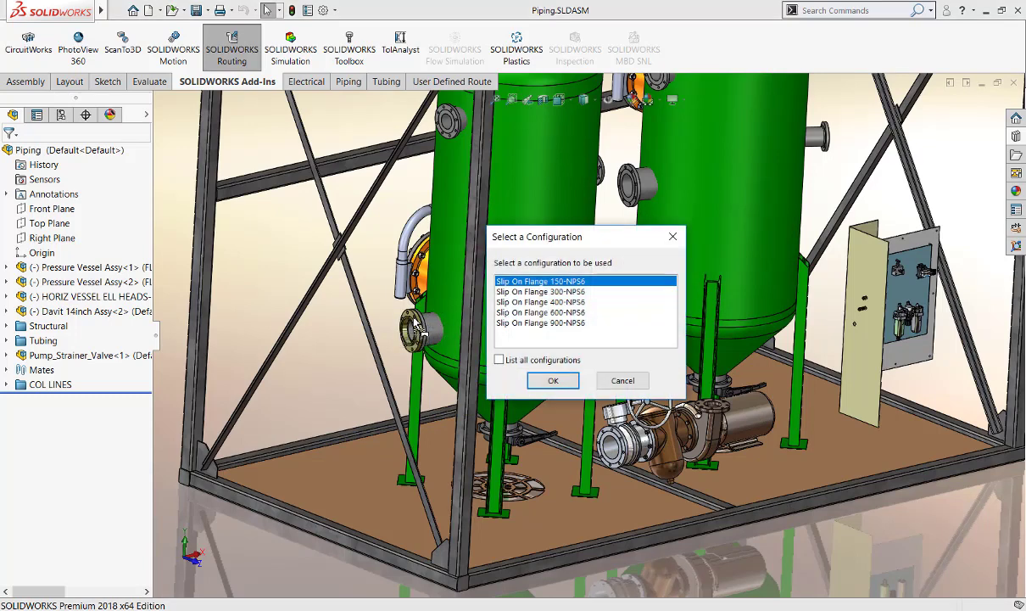
pyautogui.click(551, 379)
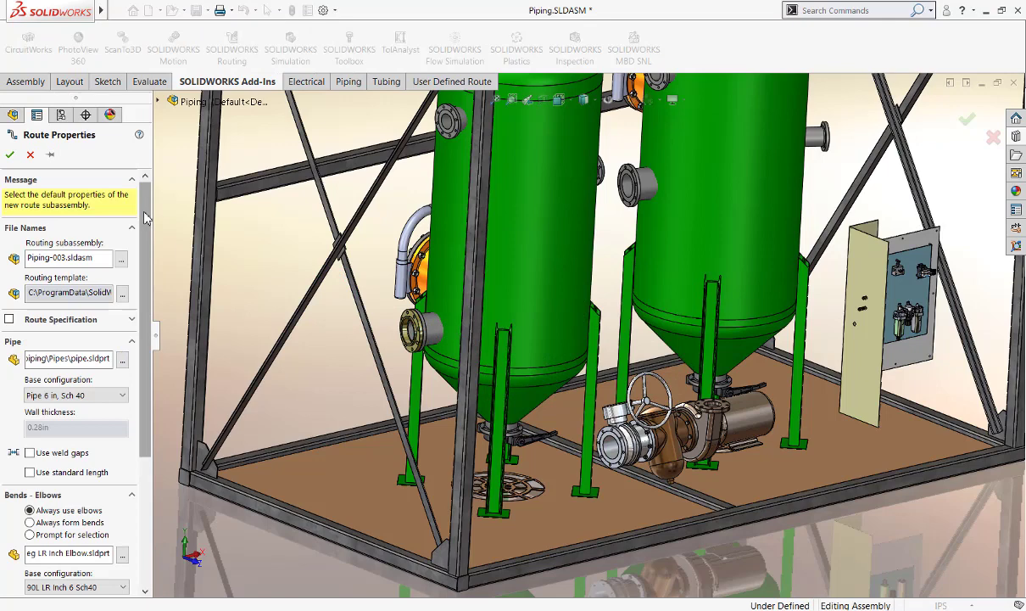
pyautogui.scroll(-2, 144, 218)
pyautogui.scroll(-2, 144, 218)
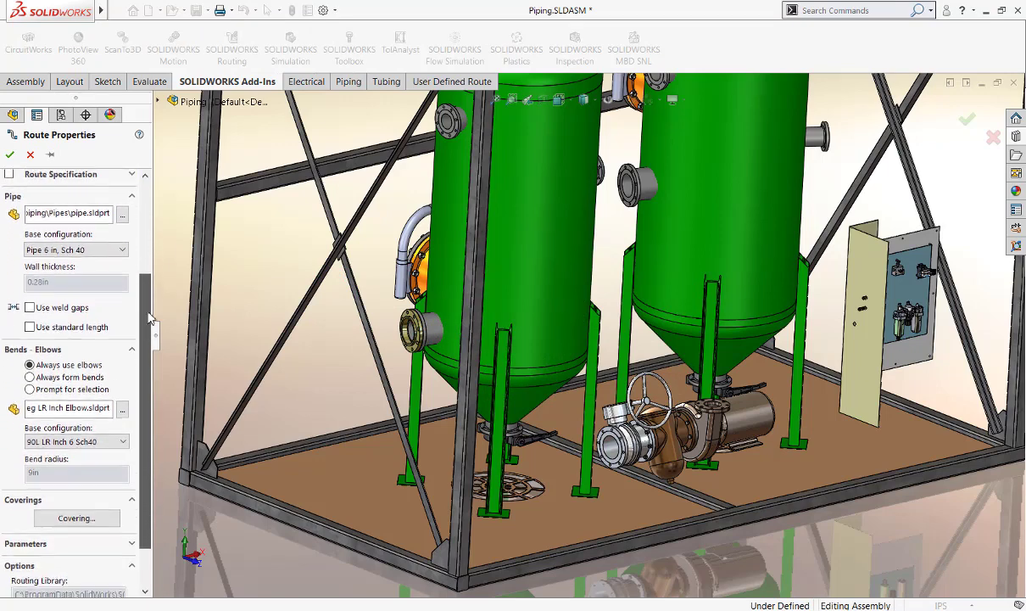
pyautogui.scroll(-1, 144, 218)
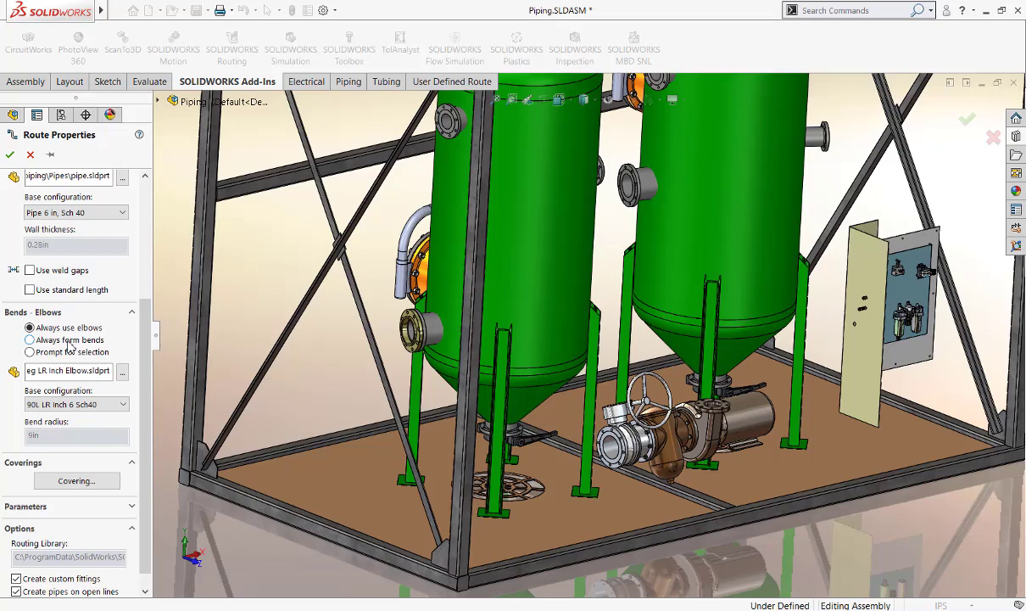
# Keep 'Always use elbows' in Route Properties and accept the 6 in Sch 40 route.
pyautogui.click(70, 341)
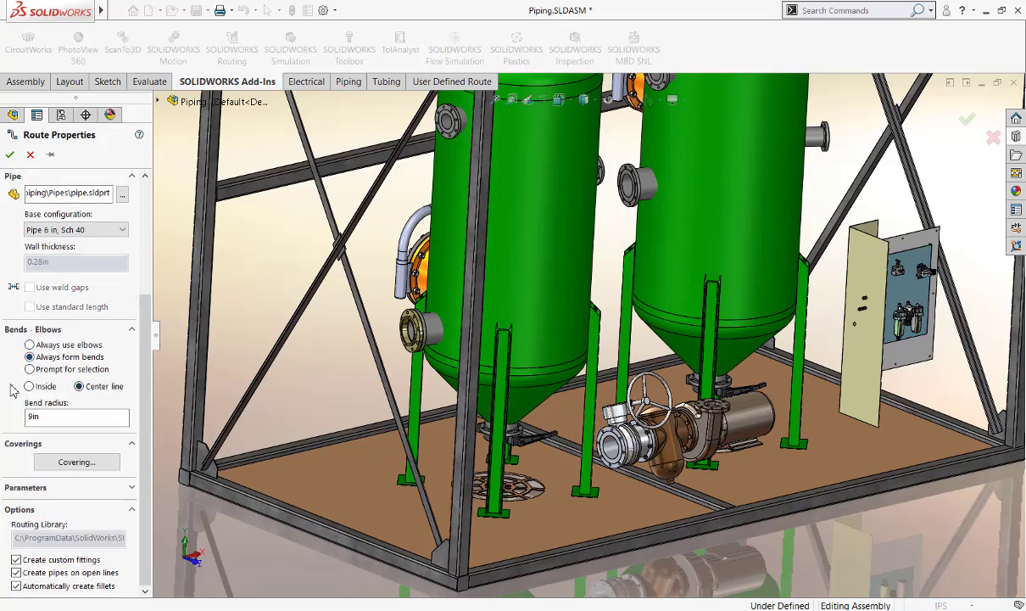
pyautogui.click(100, 370)
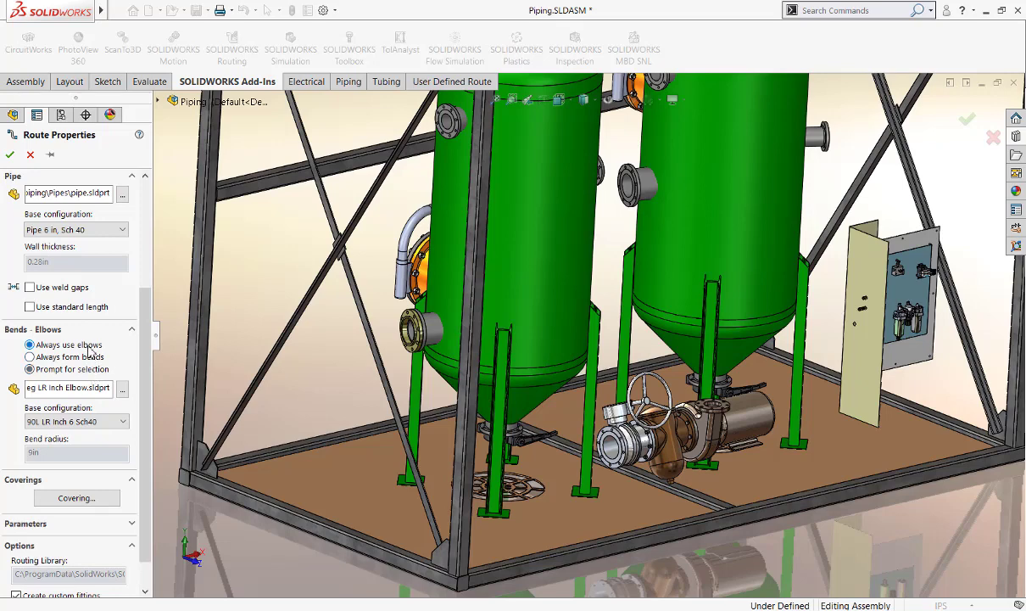
pyautogui.click(9, 155)
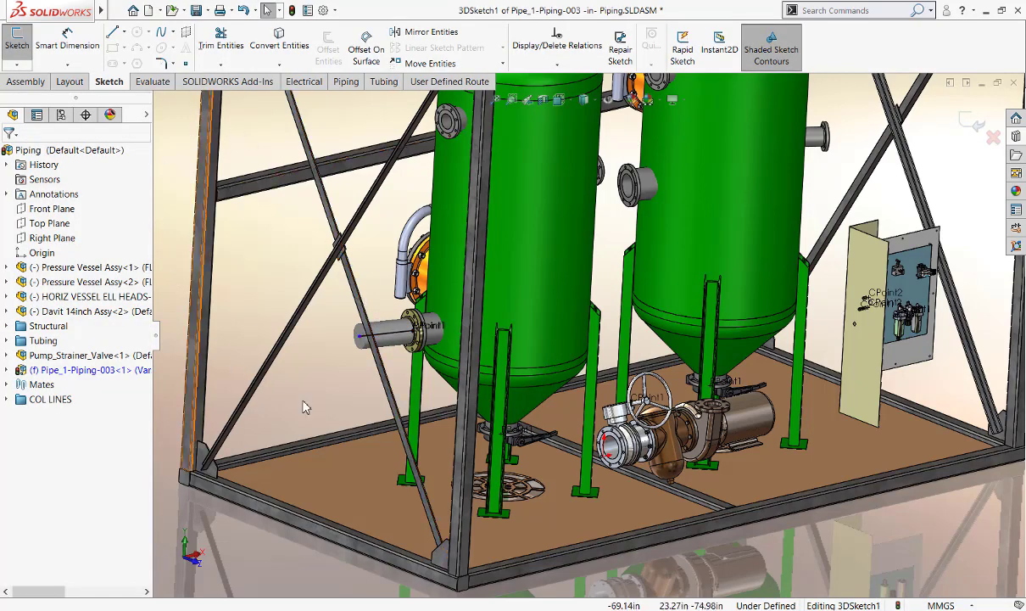
# Attach a second slip-on weld flange to the valve inlet beside the pump.
pyautogui.click(1017, 135)
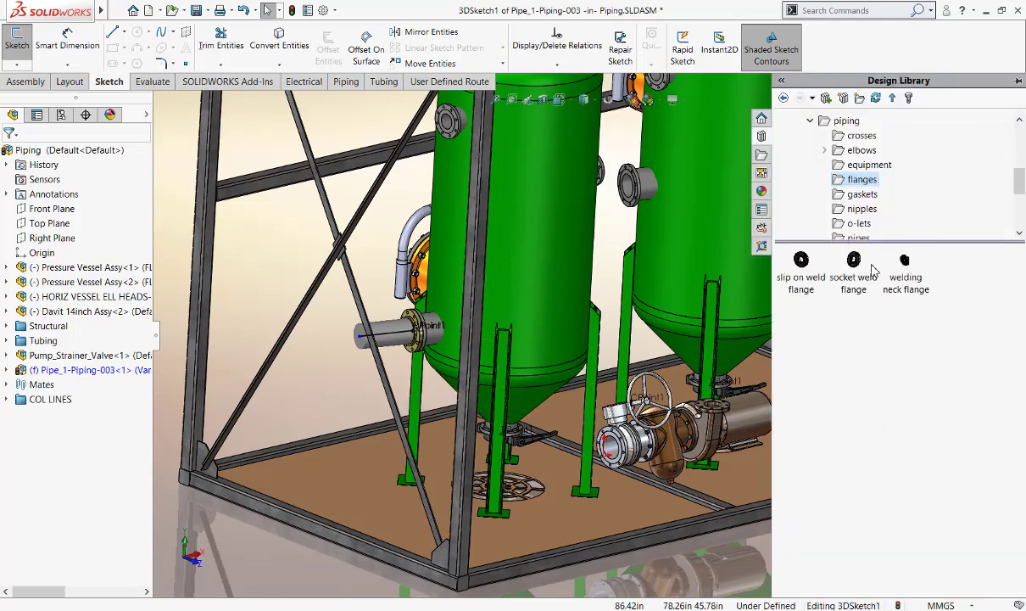
pyautogui.moveTo(801, 284); pyautogui.dragTo(621, 437)
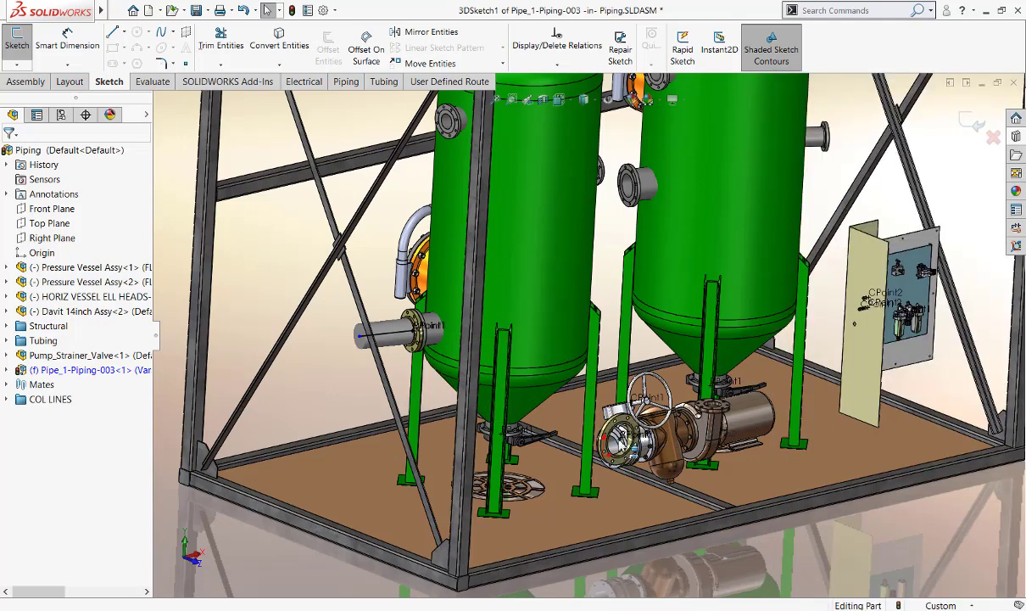
pyautogui.moveTo(621, 437); pyautogui.dragTo(620, 429)
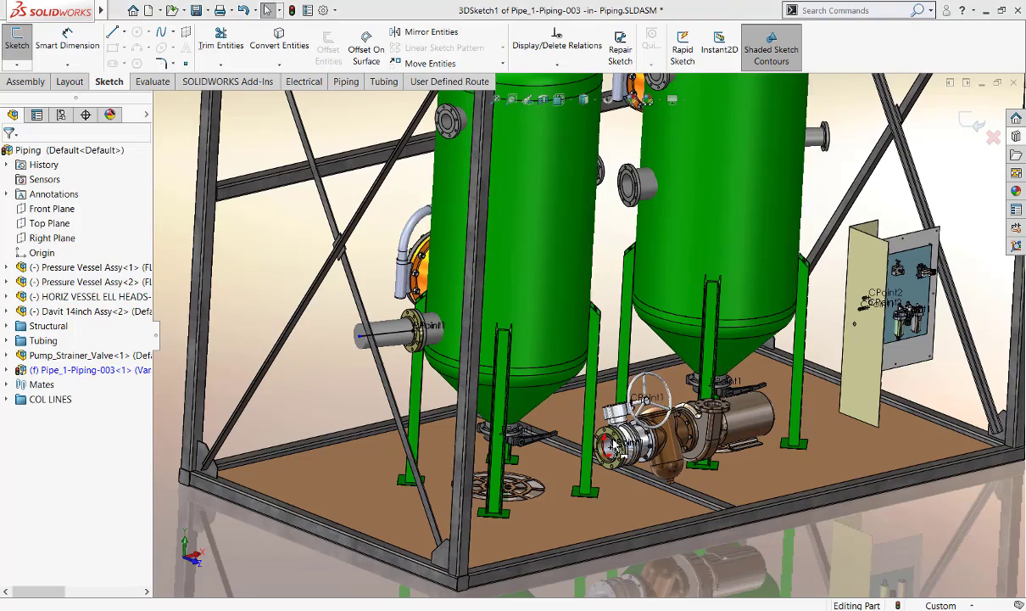
pyautogui.click(552, 382)
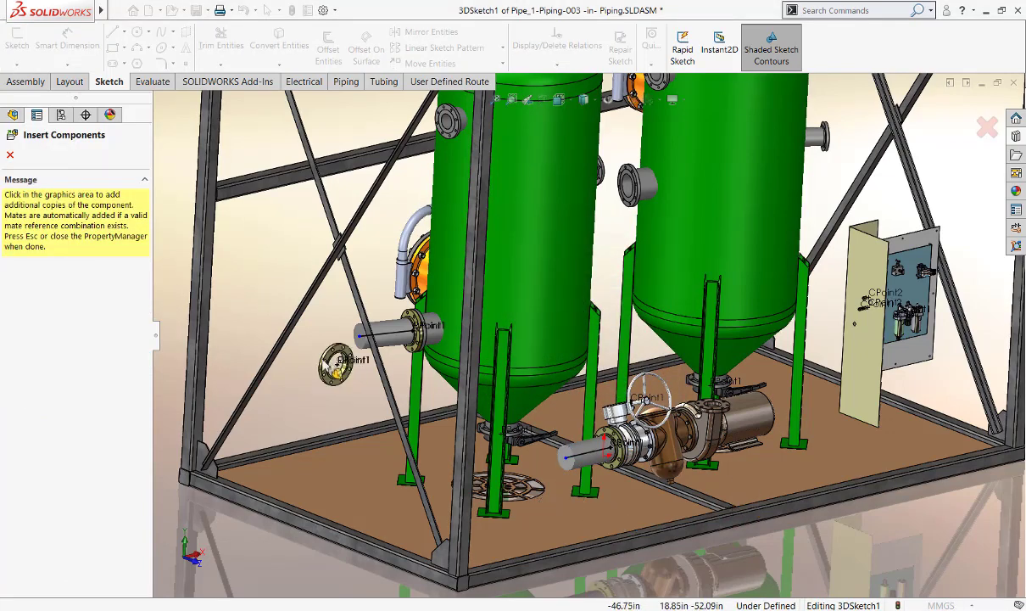
pyautogui.click(10, 154)
# Orbit to a higher view of the skid and bring up the piping route commands.
pyautogui.moveTo(270, 292); pyautogui.dragTo(459, 383, button='middle')
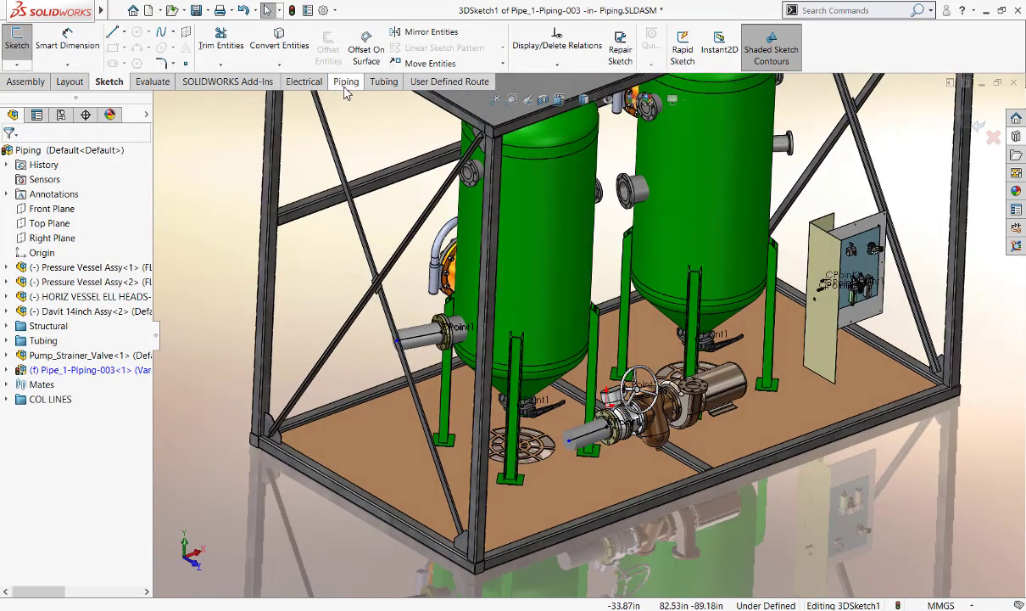
pyautogui.click(344, 85)
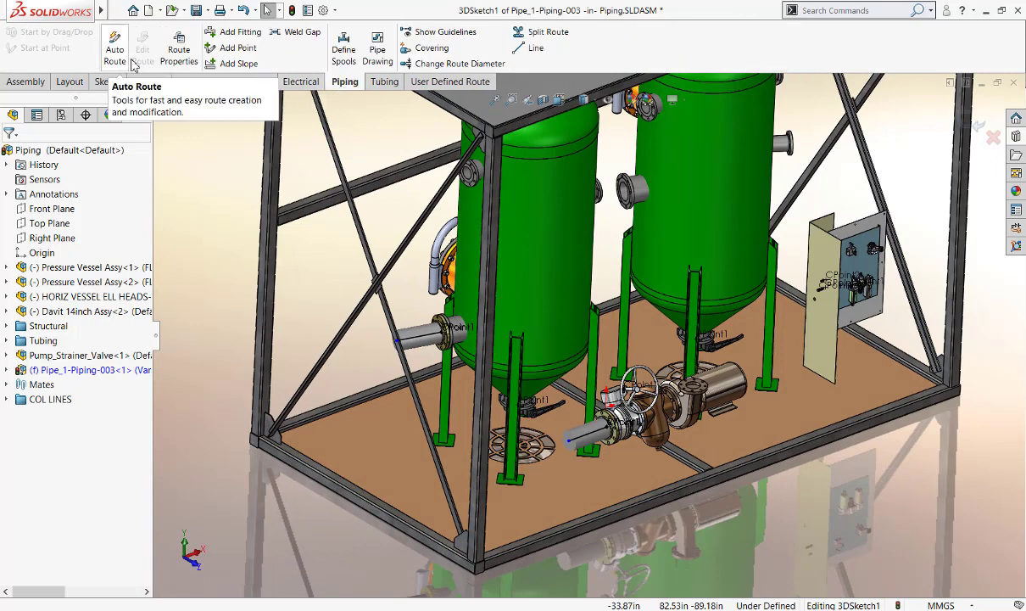
pyautogui.click(379, 86)
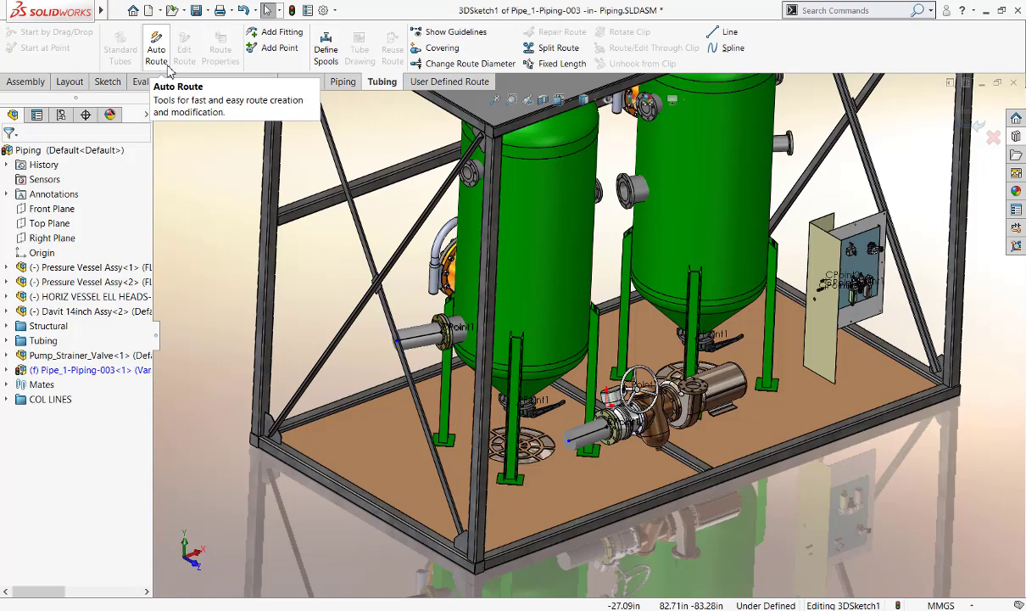
pyautogui.click(346, 84)
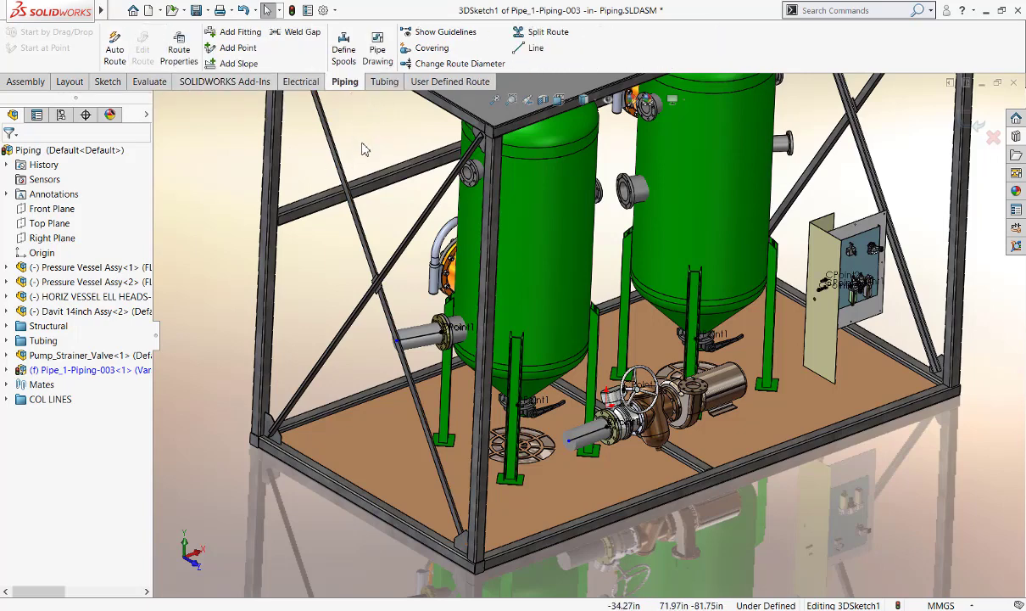
# Auto-route the pipe from the vessel flange stub to the pump-side stub and exit the route sketch.
pyautogui.click(115, 47)
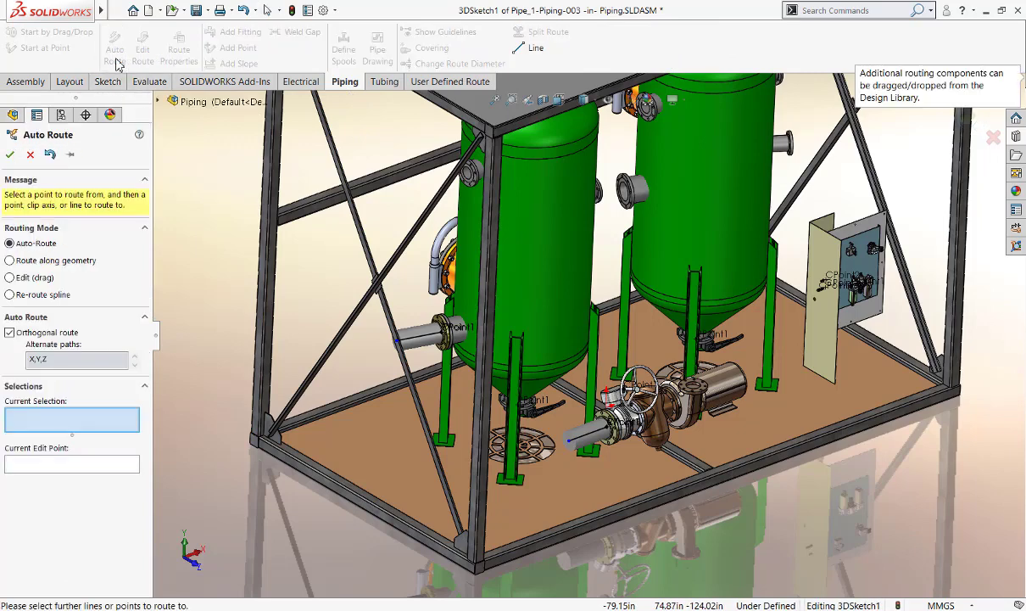
pyautogui.click(569, 439)
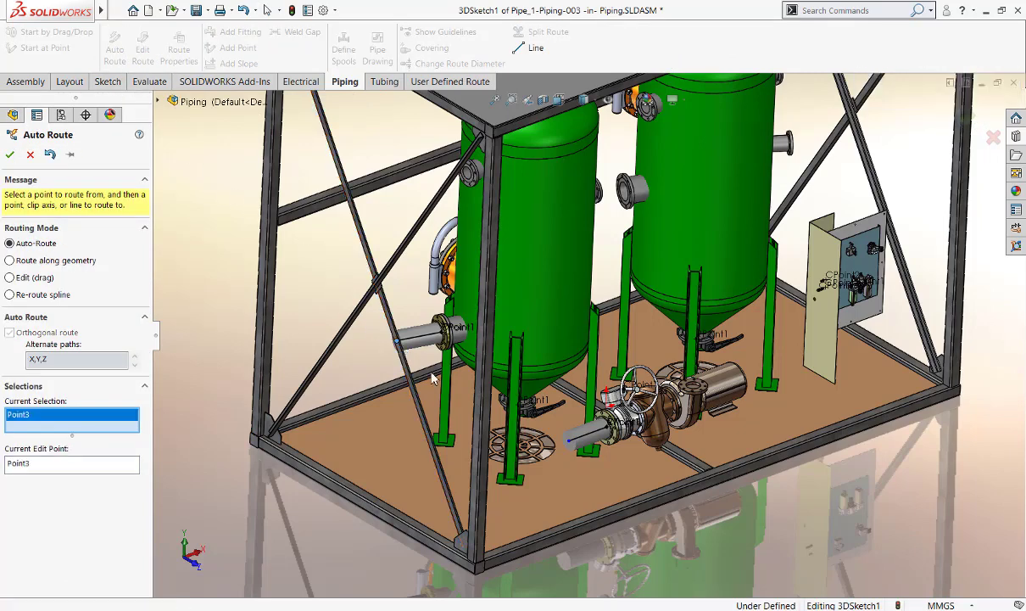
pyautogui.click(577, 449)
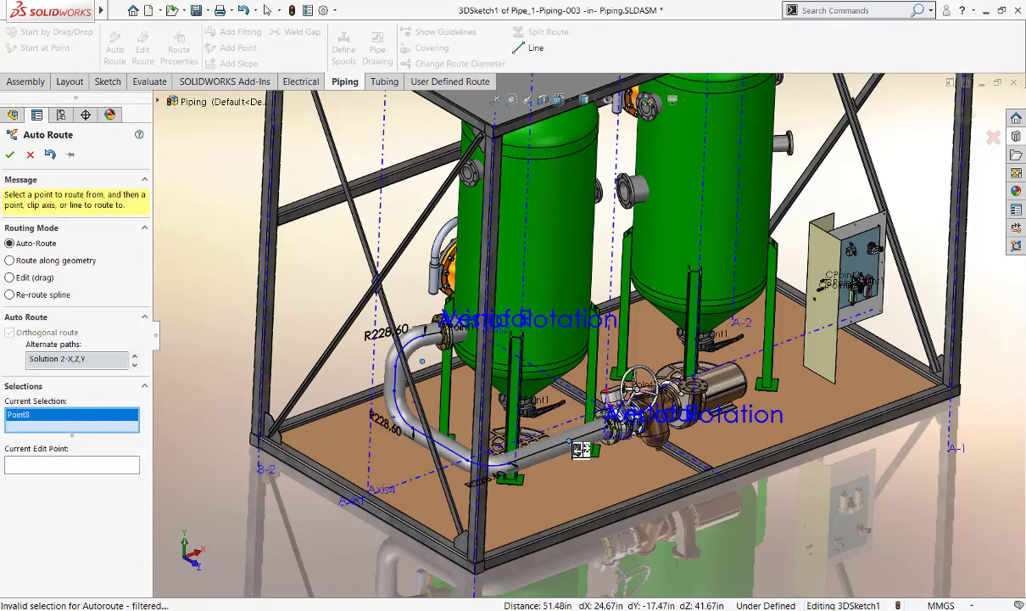
pyautogui.moveTo(509, 450)
pyautogui.mouseDown(button='middle')
pyautogui.moveTo(463, 471)
pyautogui.moveTo(526, 433)
pyautogui.mouseUp(button='middle')
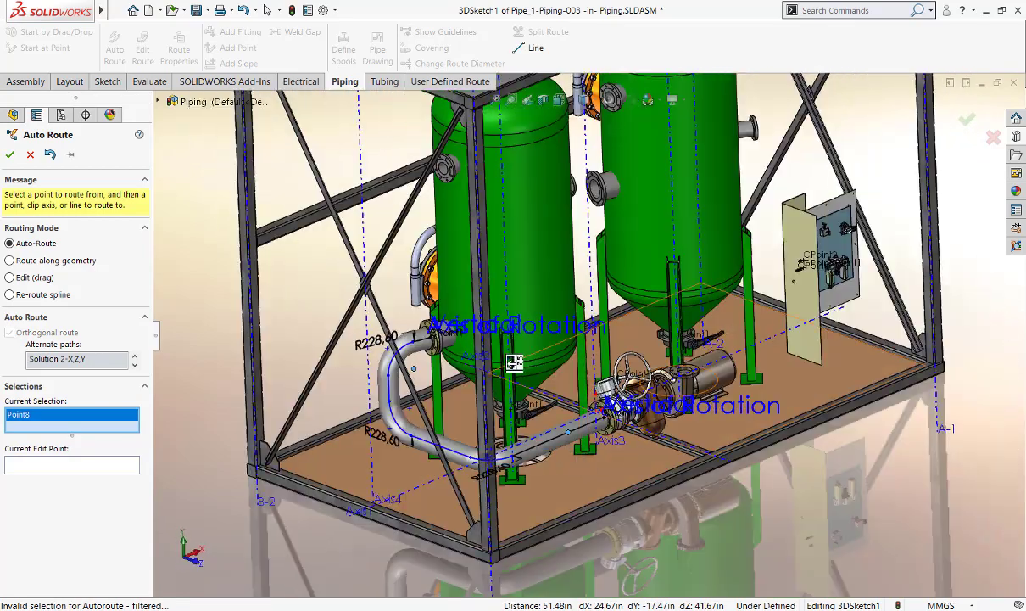
pyautogui.click(10, 155)
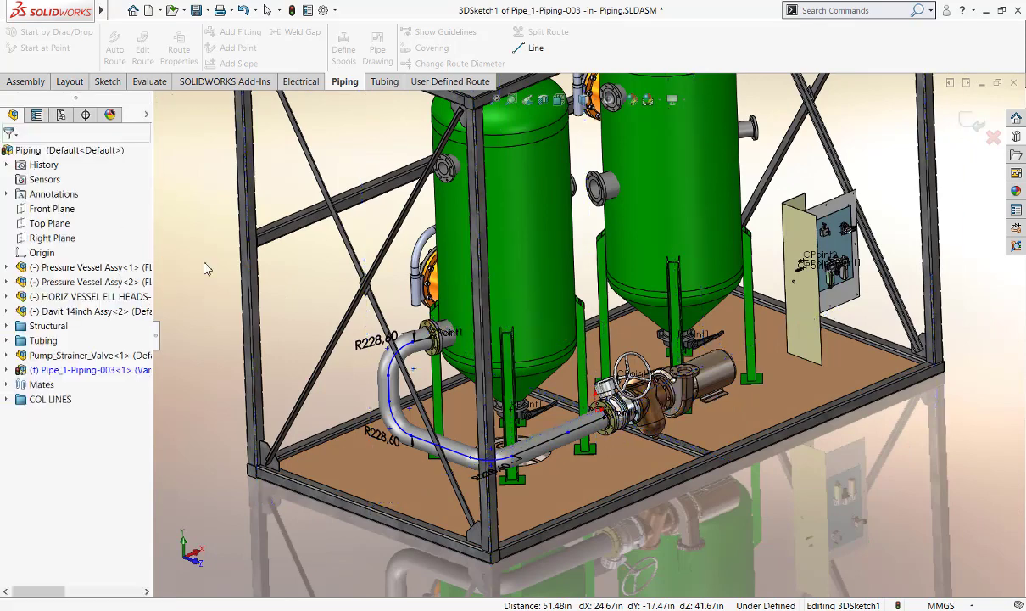
pyautogui.rightClick(294, 284)
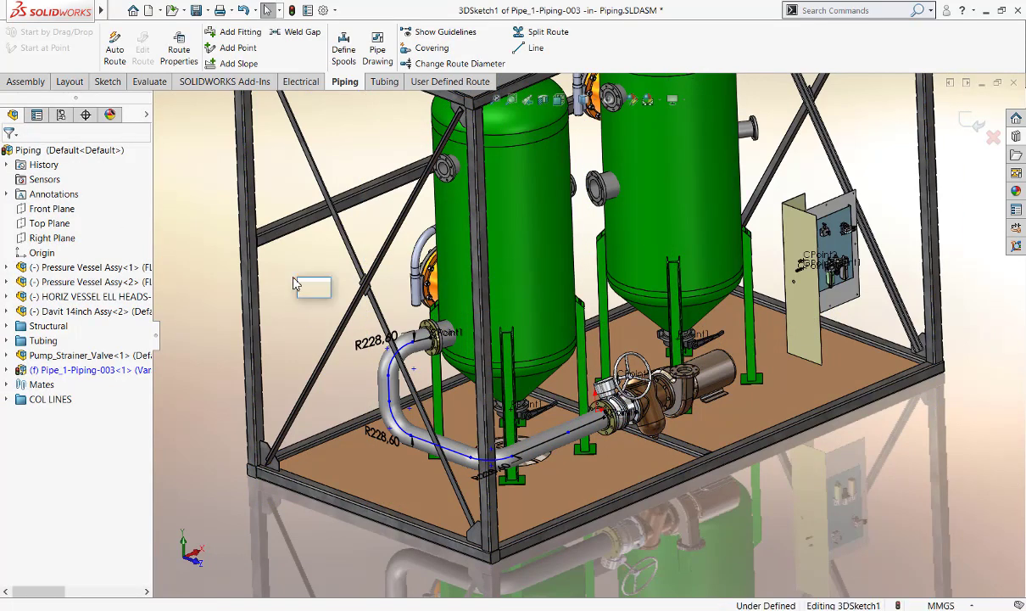
pyautogui.click(314, 287)
# Inspect the Pipe_1-Piping-003 components, locating the valve flange and each 90° elbow.
pyautogui.scroll(-3, 502, 443)
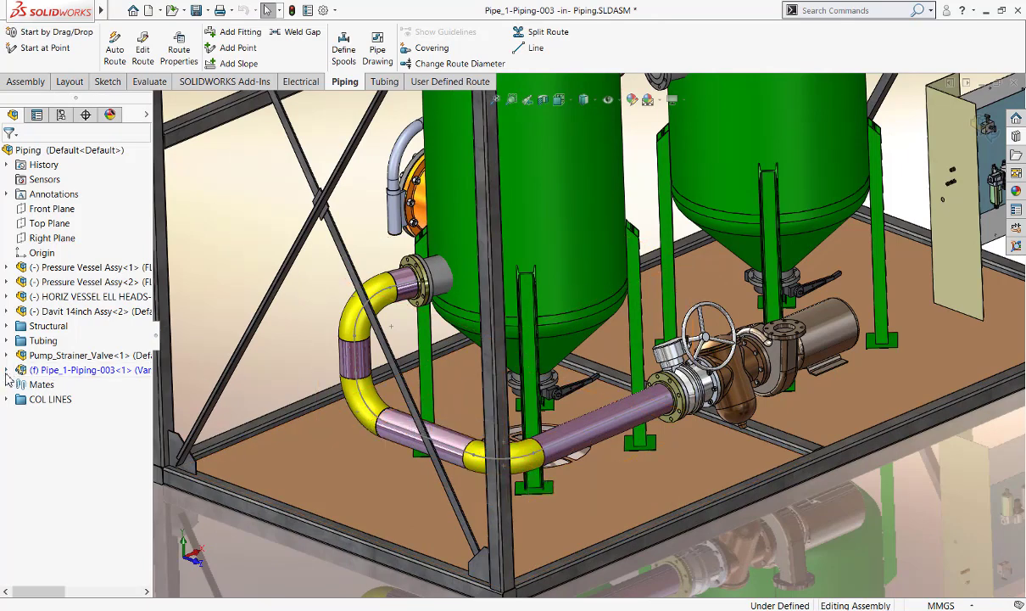
pyautogui.click(7, 370)
pyautogui.click(21, 487)
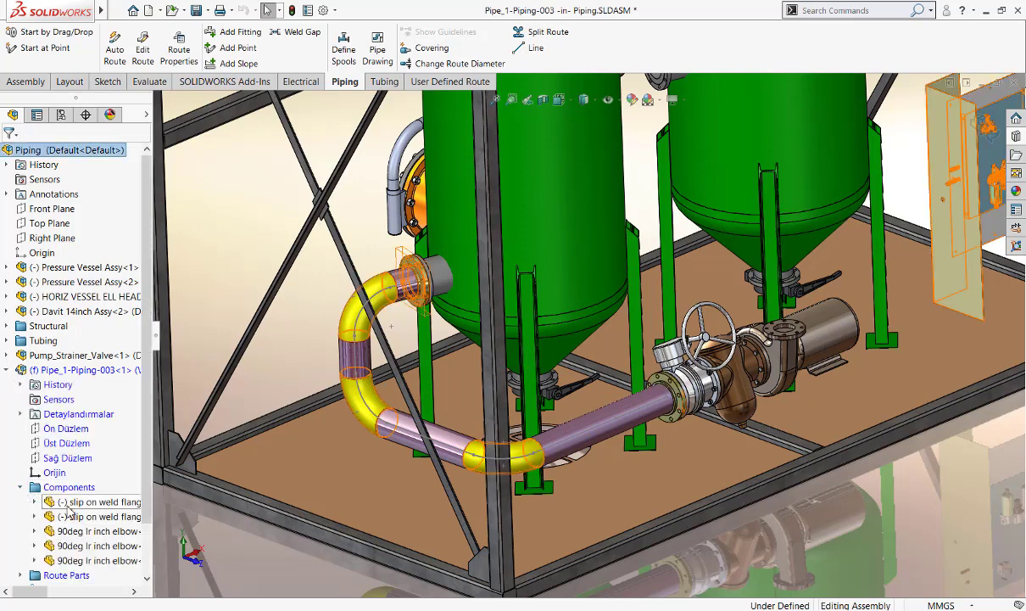
pyautogui.click(71, 516)
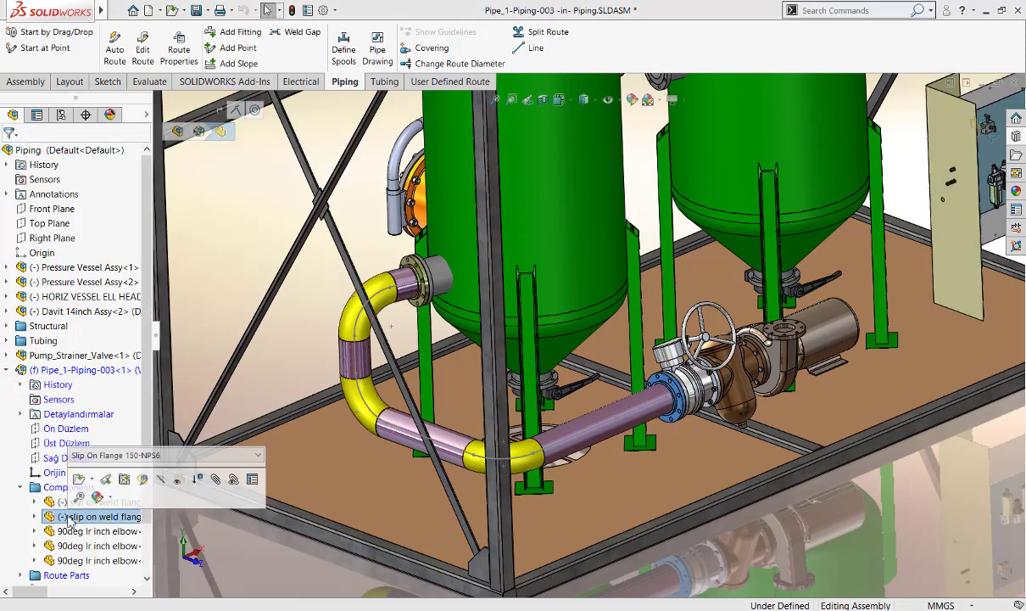
pyautogui.click(80, 531)
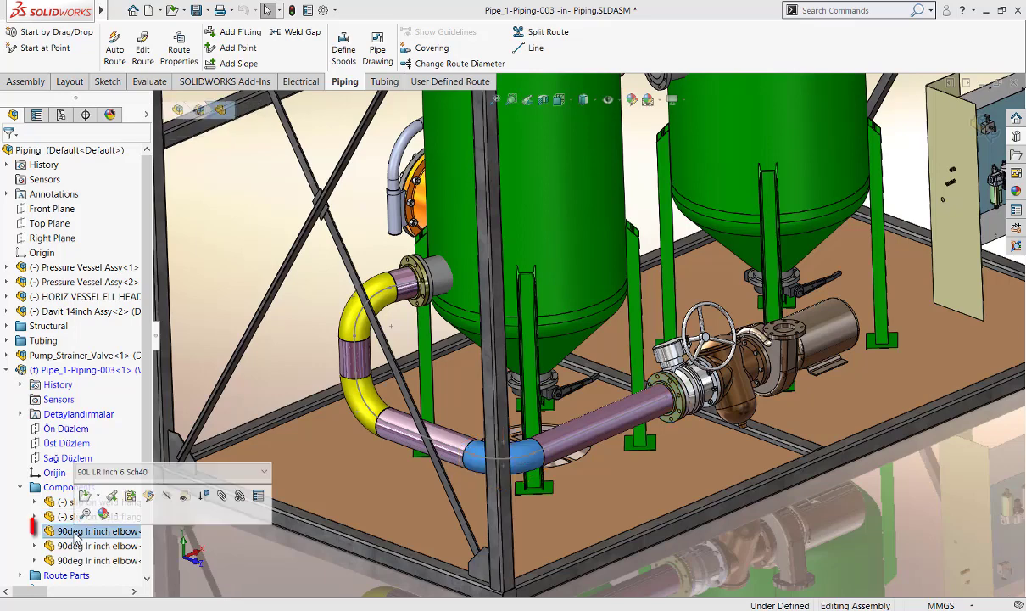
pyautogui.click(79, 546)
pyautogui.click(83, 560)
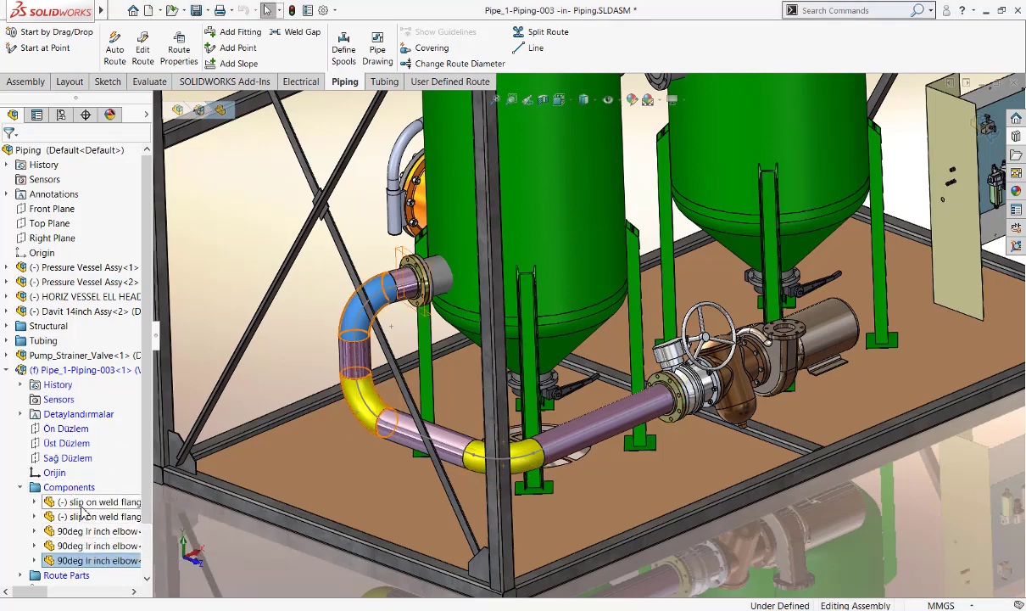
pyautogui.click(84, 545)
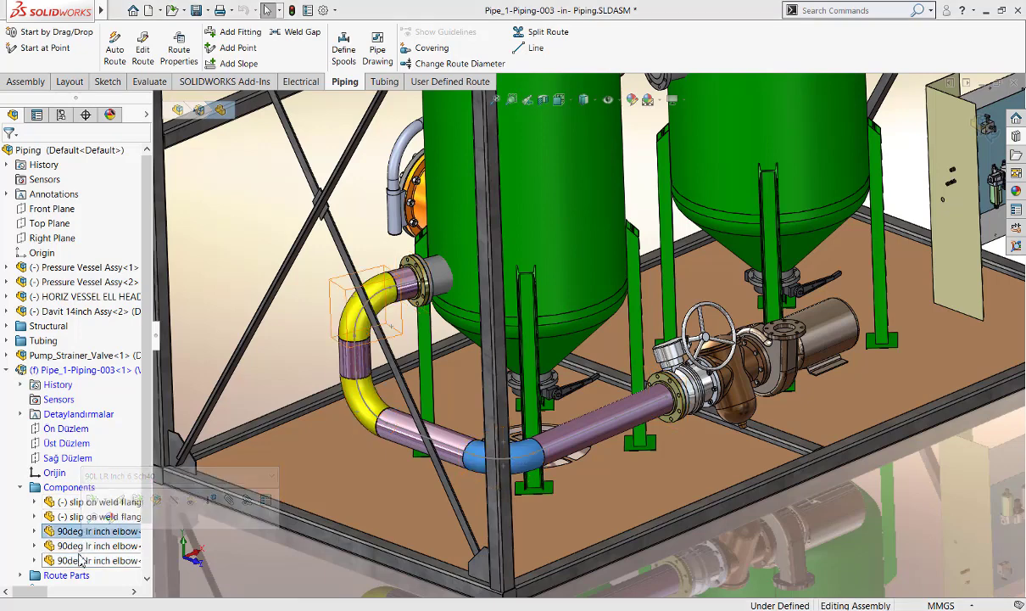
pyautogui.click(233, 300)
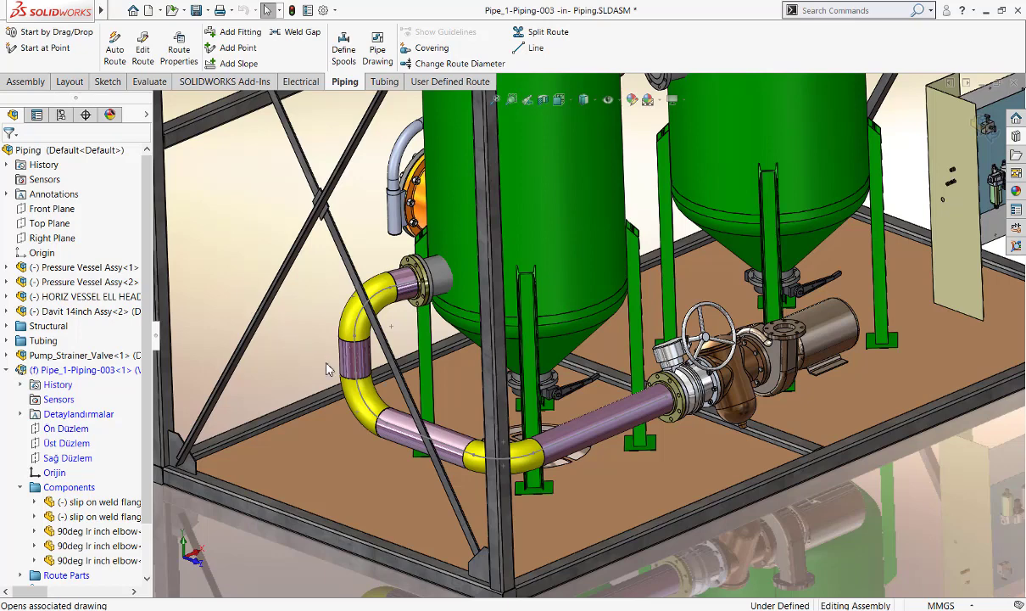
# Reopen the route for editing from the 6inSchedule40 pipe segment.
pyautogui.rightClick(351, 361)
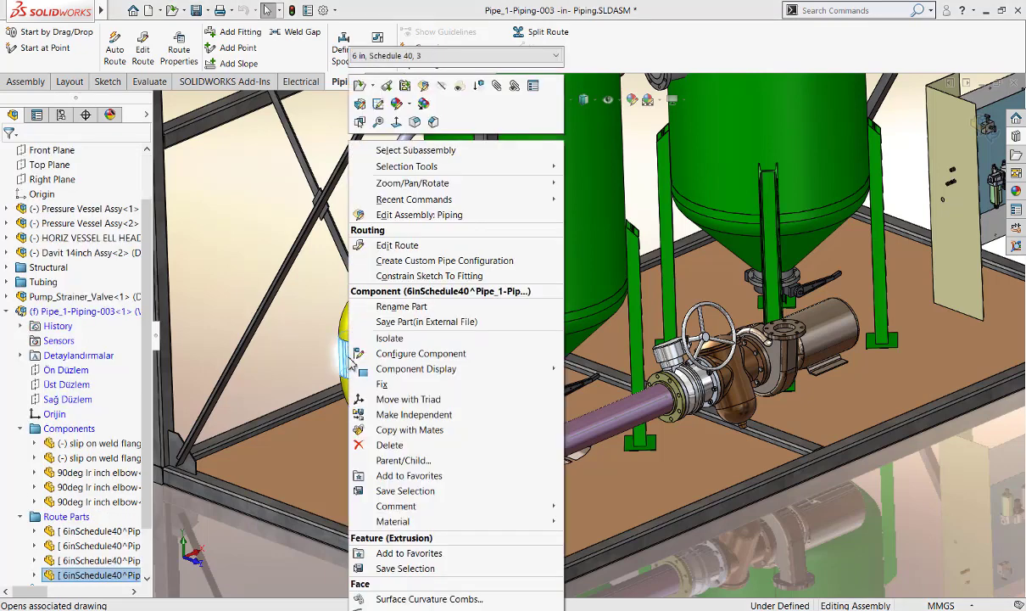
pyautogui.click(395, 246)
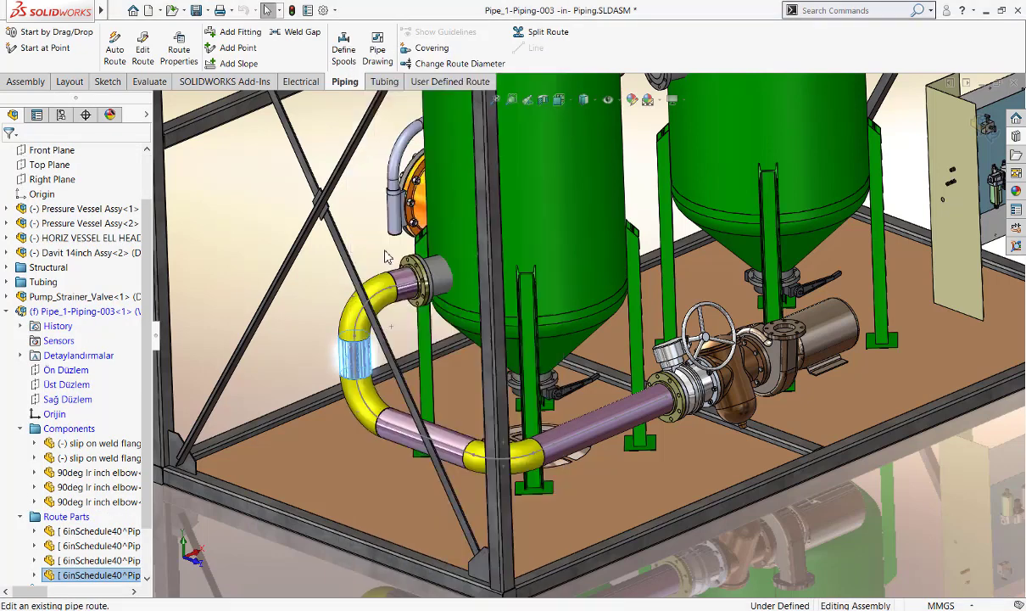
pyautogui.scroll(3, 612, 365)
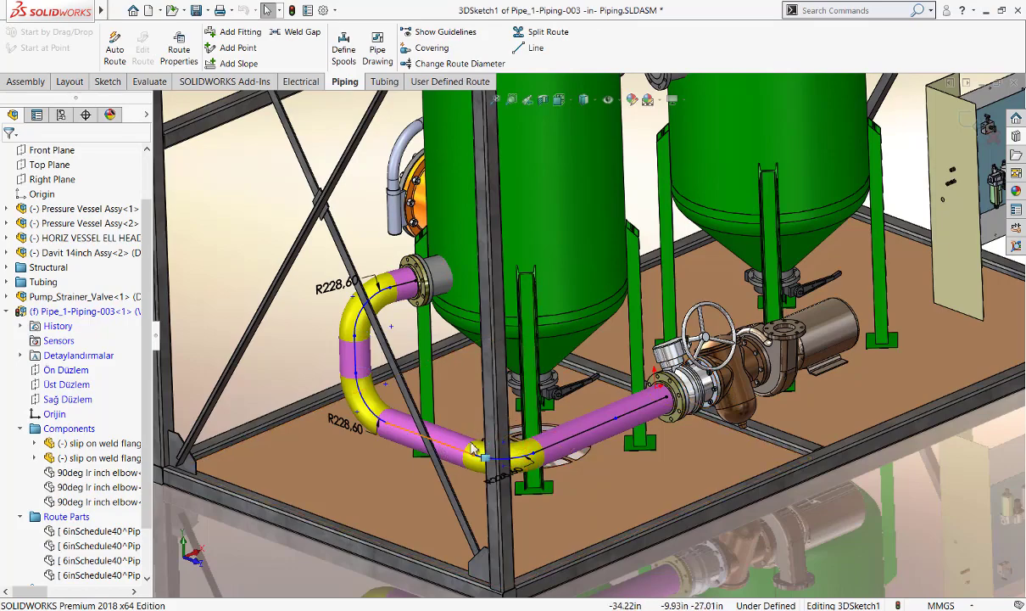
# Browse the Design Library to the piping valves folder.
pyautogui.scroll(-5, 528, 394)
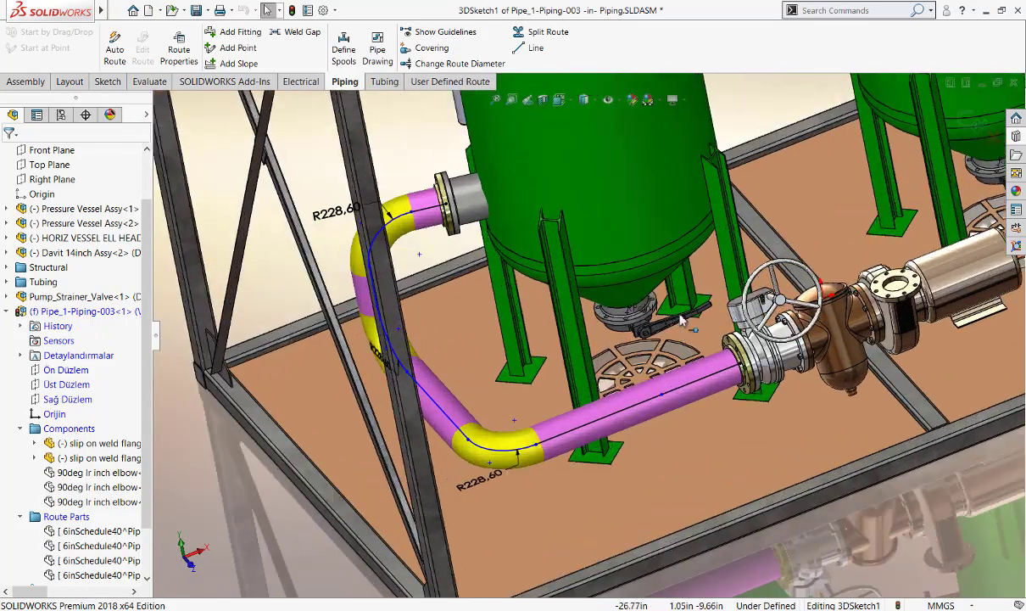
pyautogui.click(1018, 138)
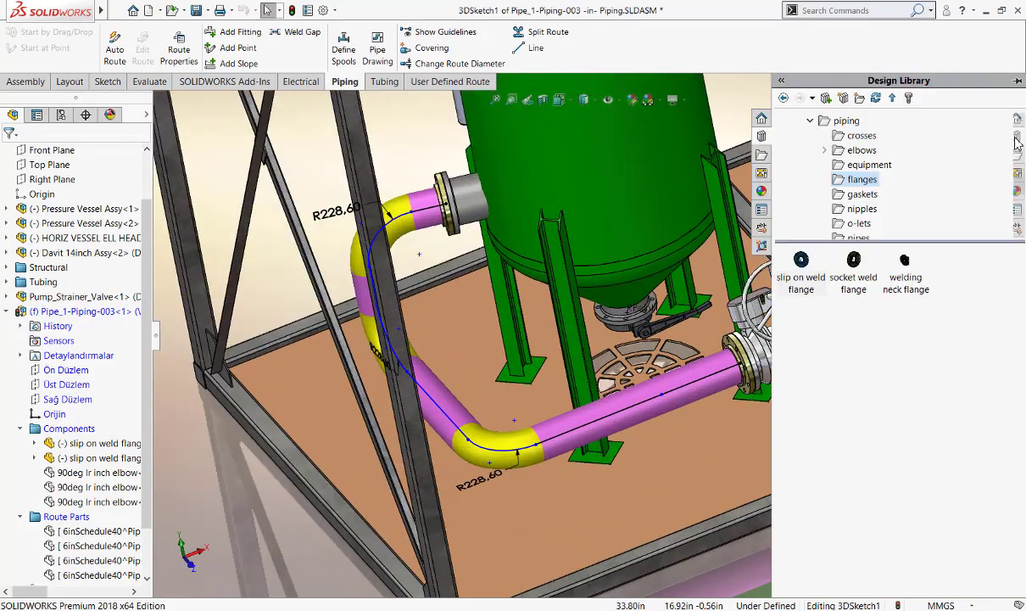
pyautogui.click(847, 123)
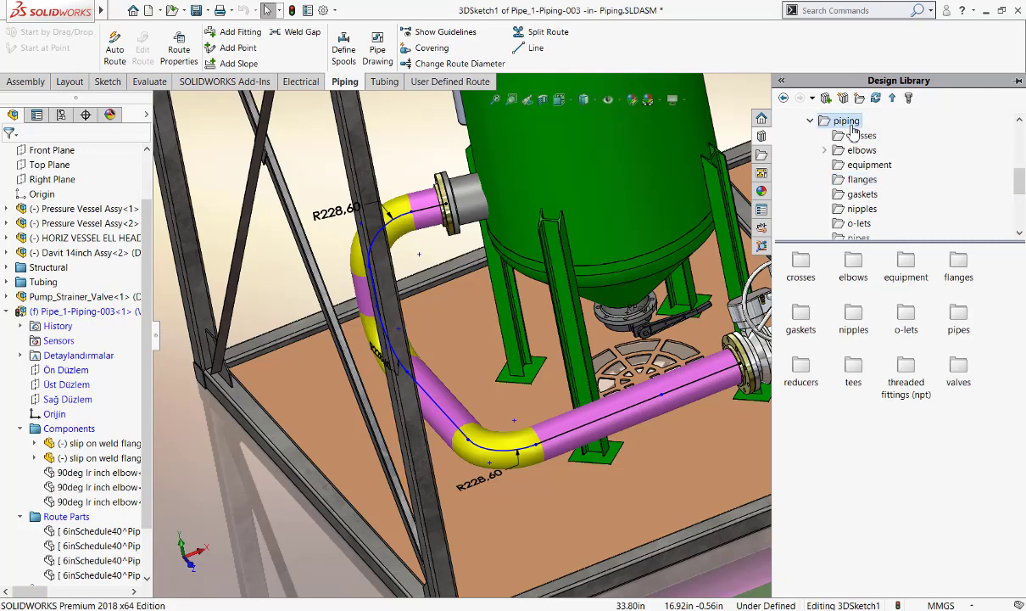
pyautogui.doubleClick(959, 373)
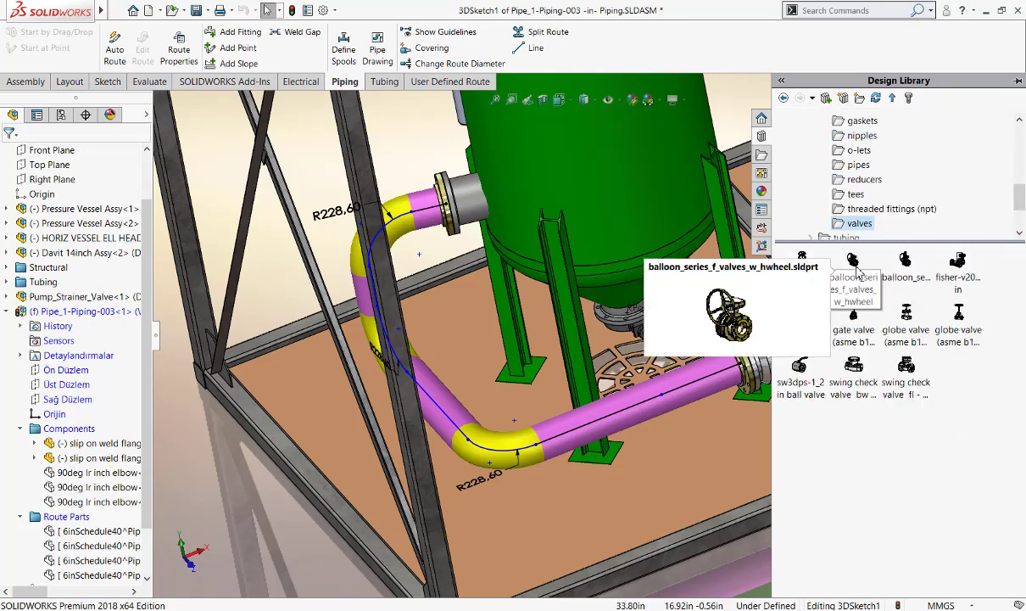
# Insert balloon_series_f_valves_w_hwheel near the lower bend, rotated with Tab, accepting the diameter warning.
pyautogui.moveTo(854, 267)
pyautogui.mouseDown()
pyautogui.moveTo(609, 382)
pyautogui.moveTo(453, 420)
pyautogui.mouseUp()
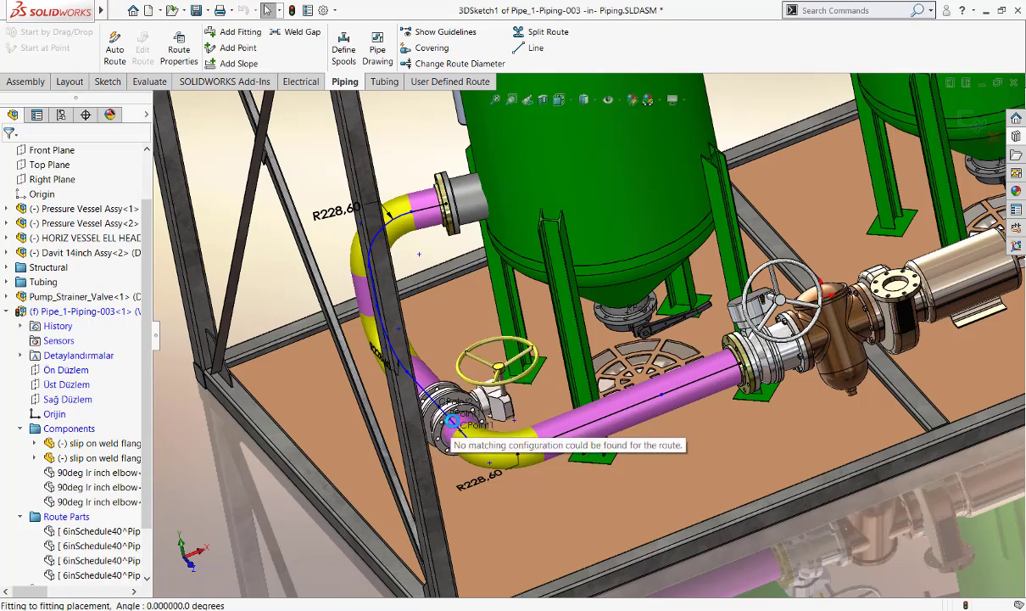
pyautogui.press('Tab')
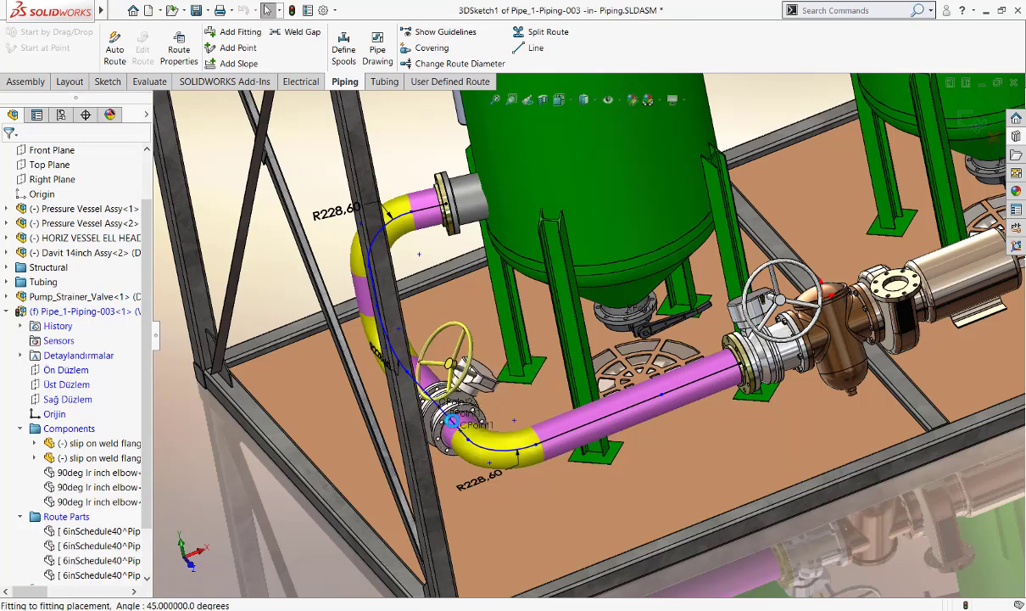
pyautogui.press('Tab')
pyautogui.press('Tab')
pyautogui.press('Tab')
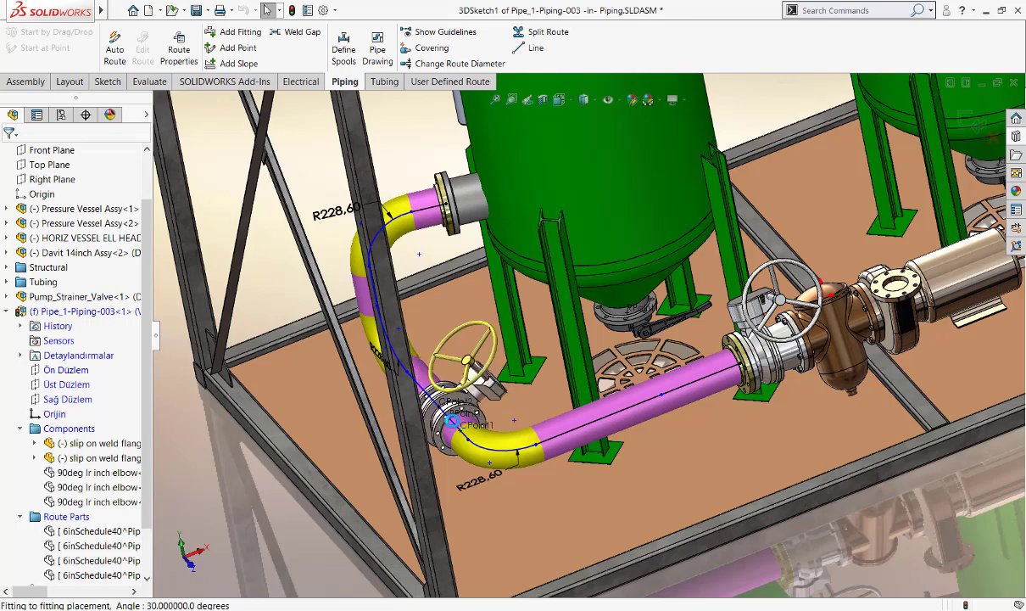
pyautogui.press('Tab')
pyautogui.press('Tab')
pyautogui.moveTo(452, 419); pyautogui.dragTo(454, 423)
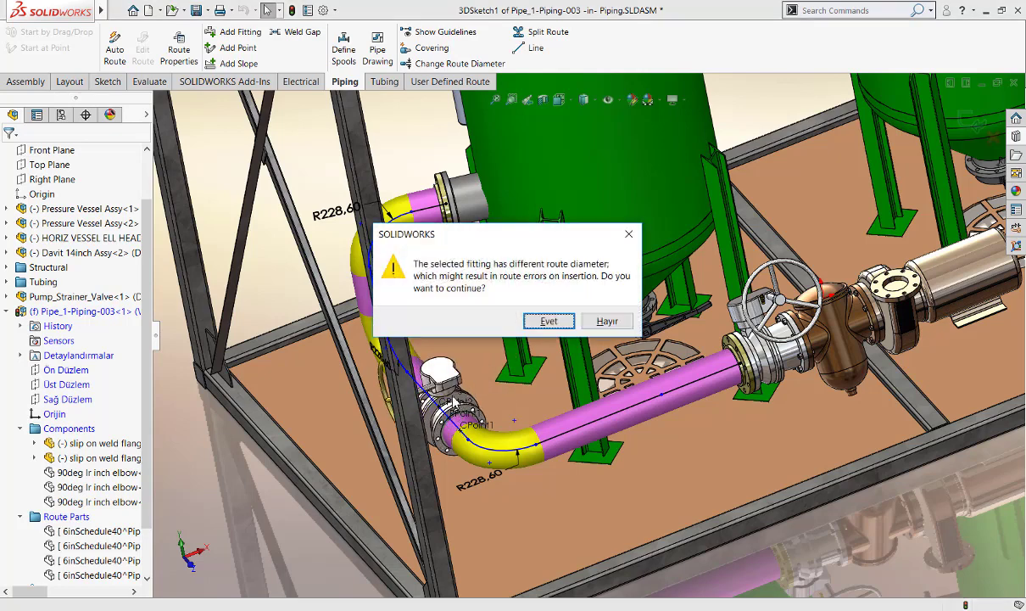
pyautogui.click(549, 321)
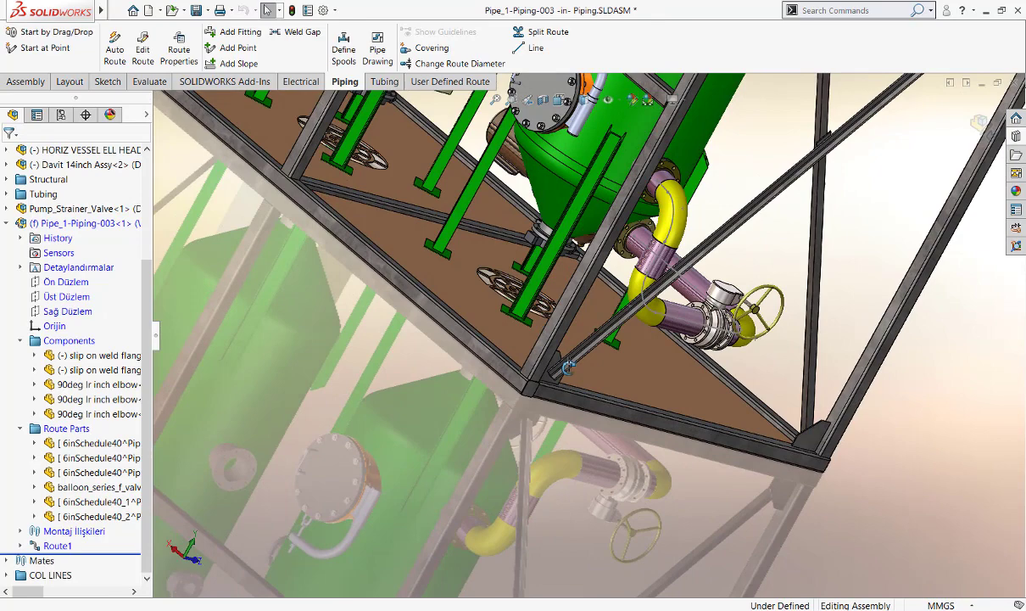
# Orbit around the inserted handwheel valve and highlight it among the route parts.
pyautogui.moveTo(426, 223); pyautogui.dragTo(703, 296, button='middle')
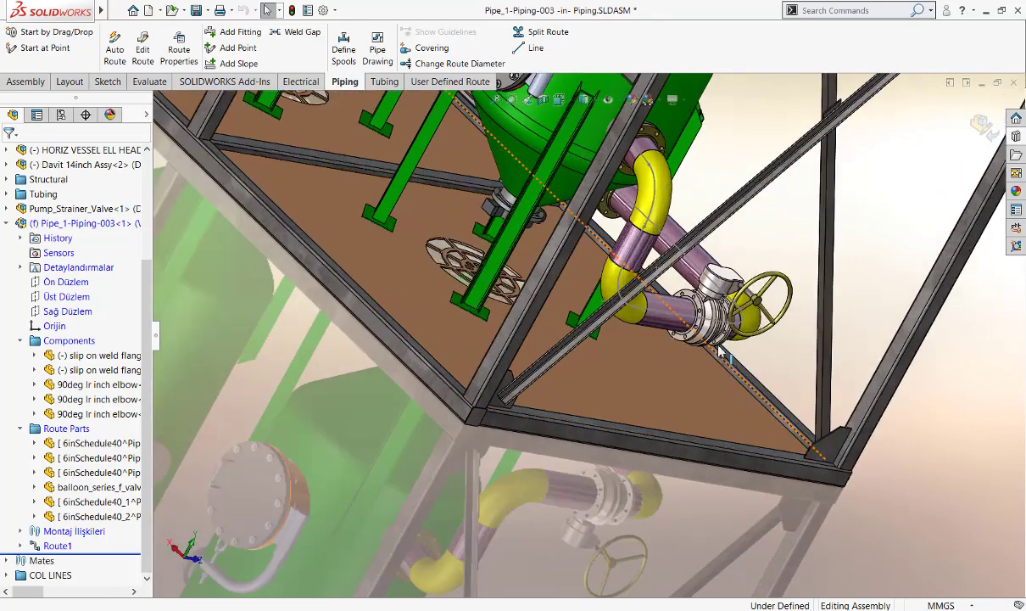
pyautogui.scroll(-5, 703, 296)
pyautogui.scroll(-2, 703, 296)
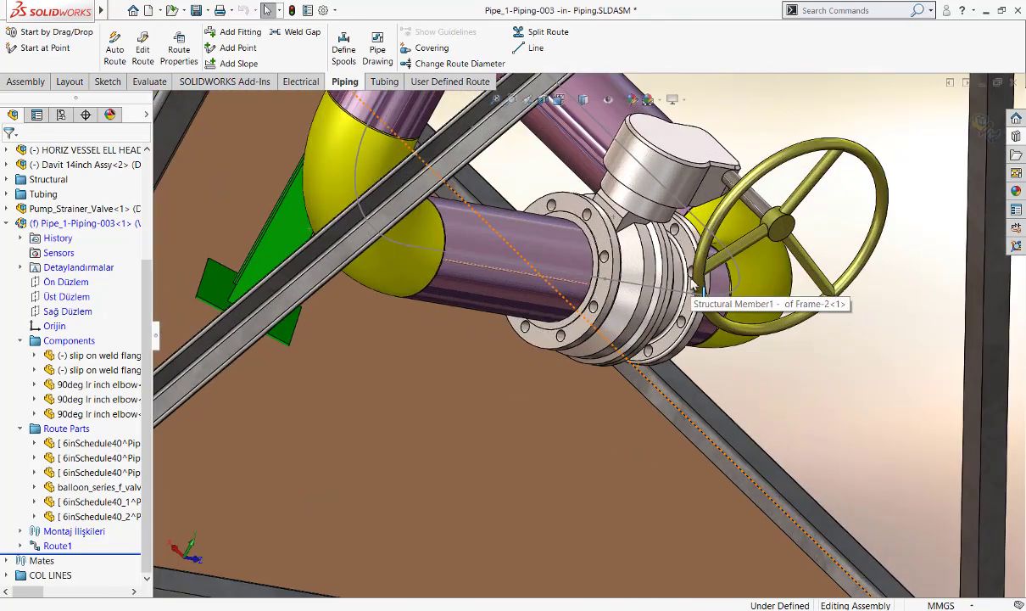
pyautogui.click(632, 263)
pyautogui.click(86, 489)
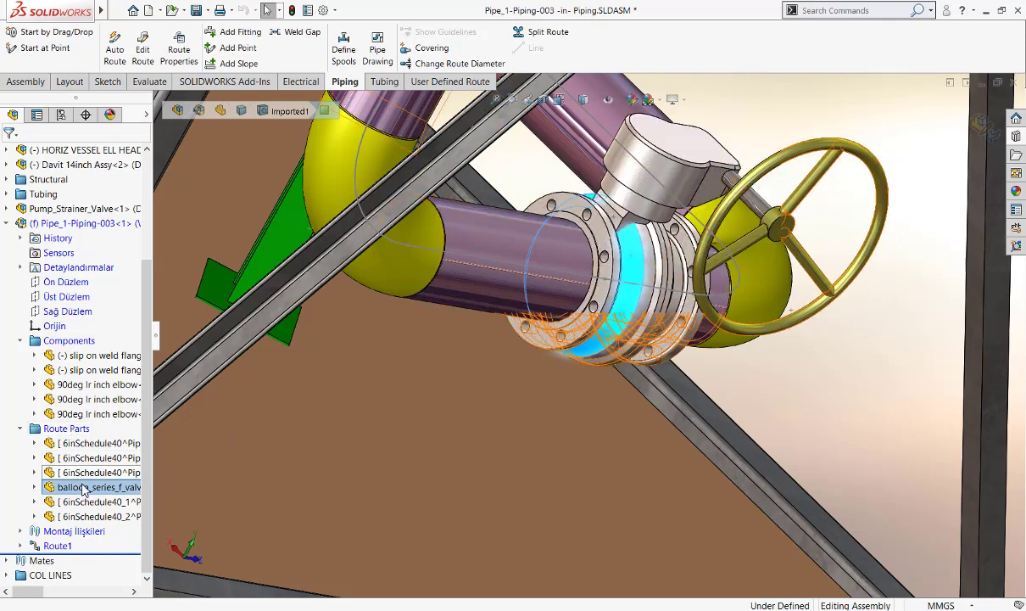
pyautogui.click(86, 489)
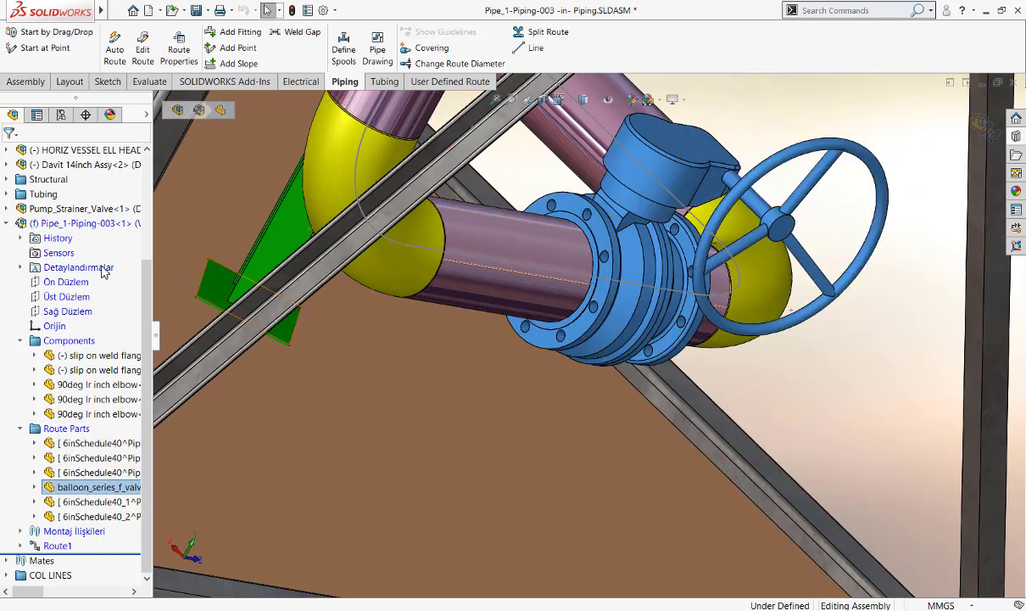
pyautogui.click(899, 398)
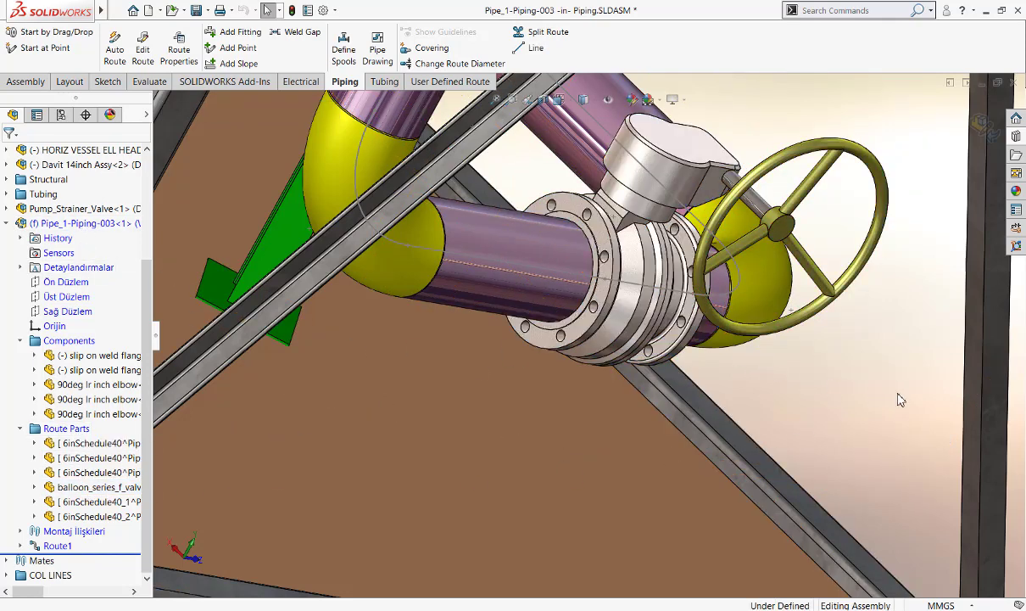
pyautogui.moveTo(878, 392); pyautogui.dragTo(780, 371, button='middle')
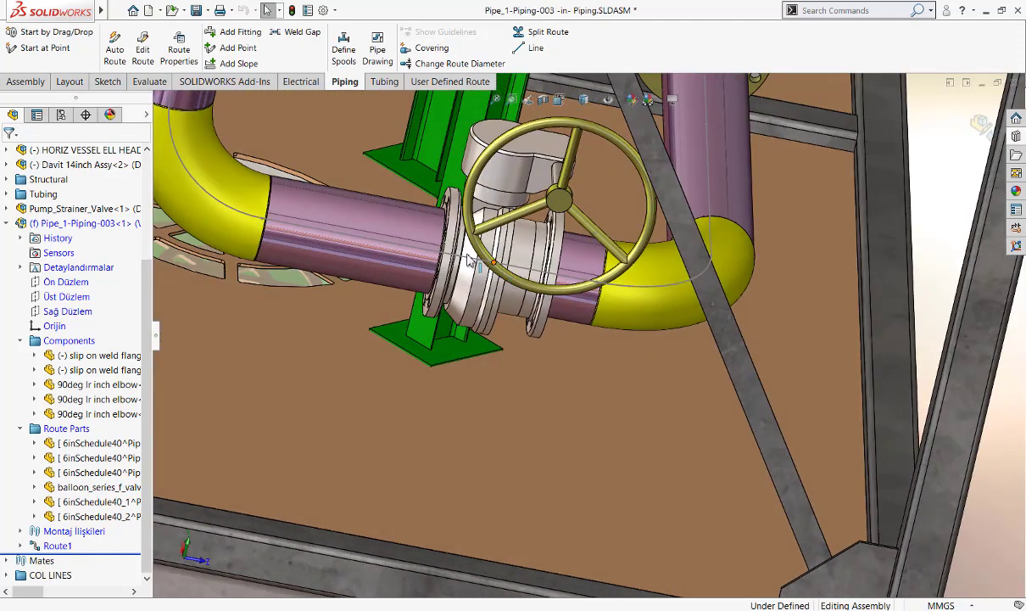
# Check the pipe segments 6inSchedule40_1 and 6inSchedule40_2 on either side of the valve.
pyautogui.click(409, 228)
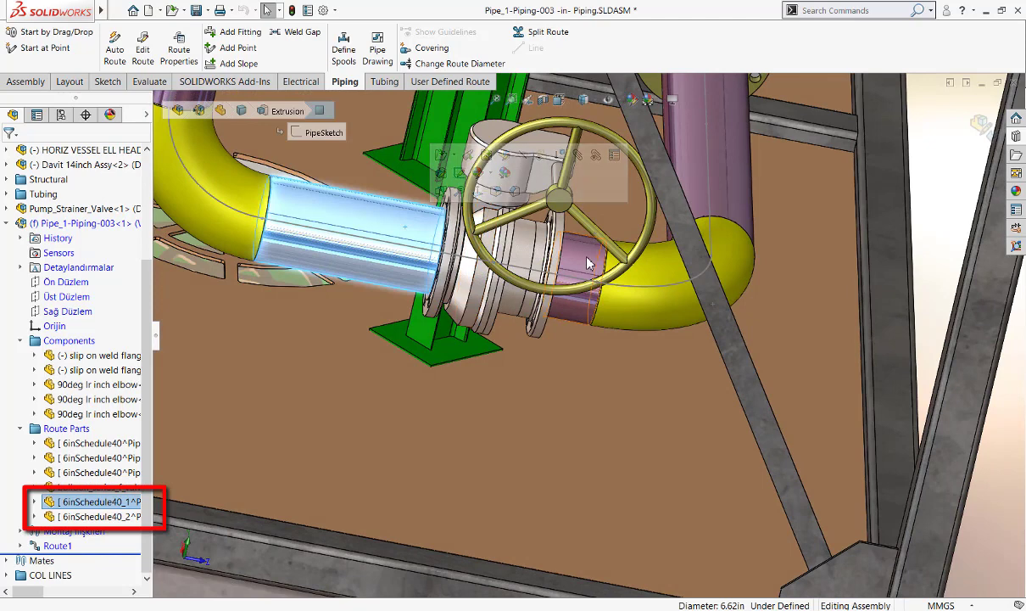
pyautogui.click(589, 263)
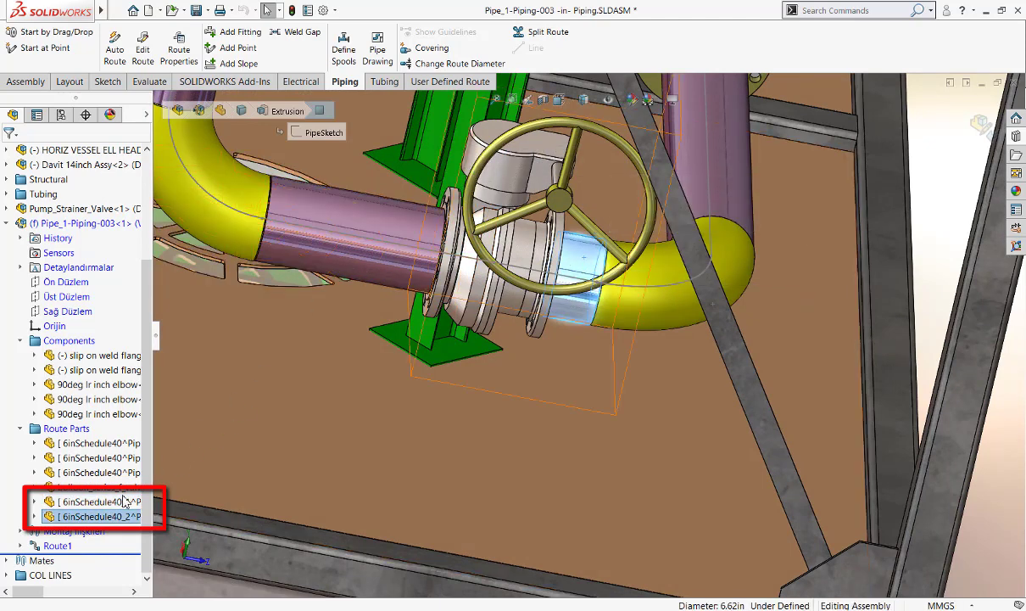
pyautogui.click(117, 517)
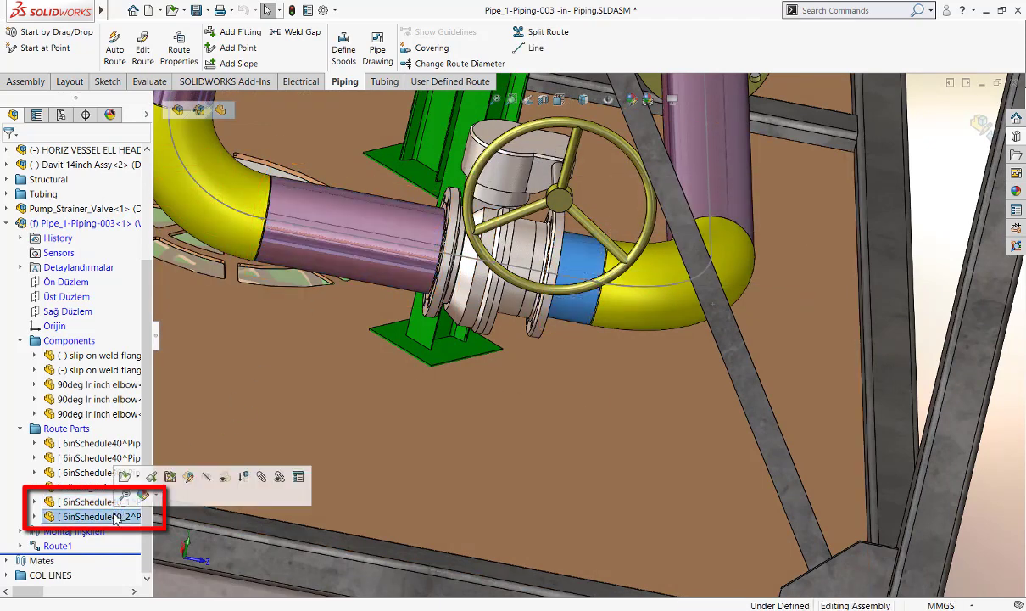
pyautogui.click(108, 503)
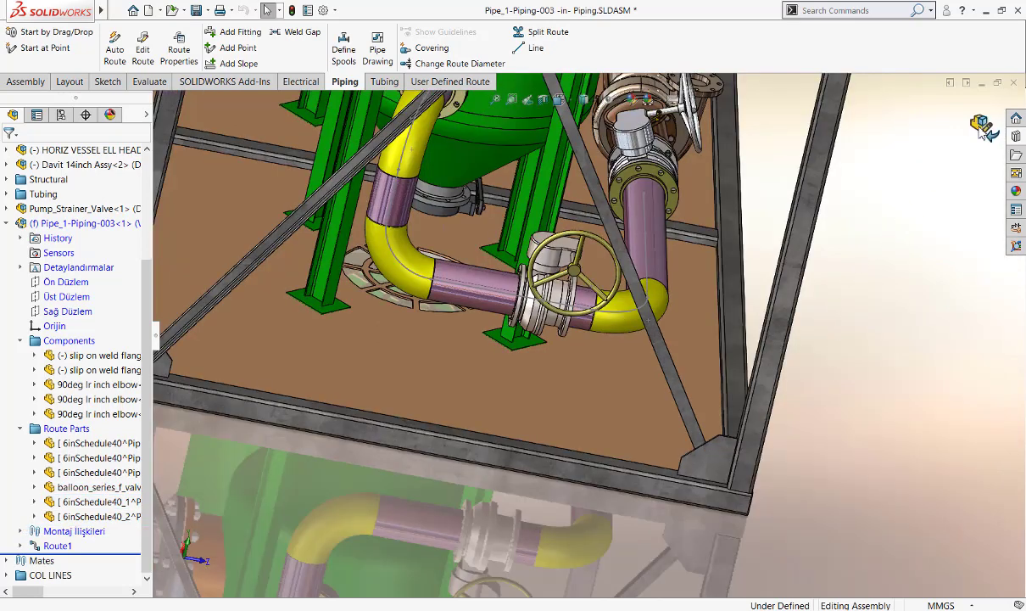
# Finish editing the Pipe_1 route and orbit to show the whole skid.
pyautogui.click(984, 127)
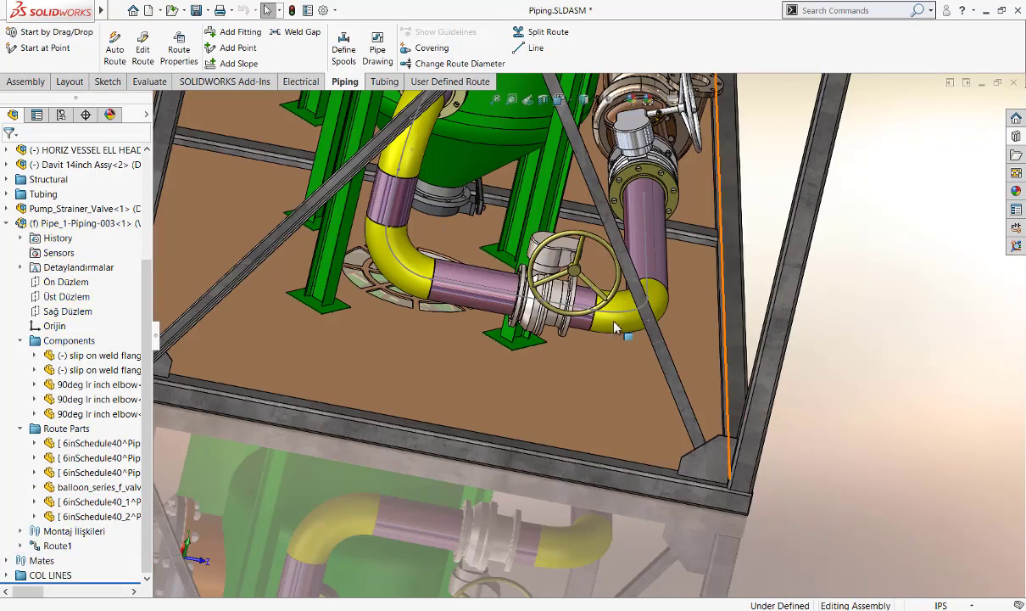
pyautogui.moveTo(861, 305)
pyautogui.mouseDown(button='middle')
pyautogui.moveTo(861, 323)
pyautogui.moveTo(790, 286)
pyautogui.mouseUp(button='middle')
pyautogui.scroll(5, 790, 285)
pyautogui.scroll(3, 798, 255)
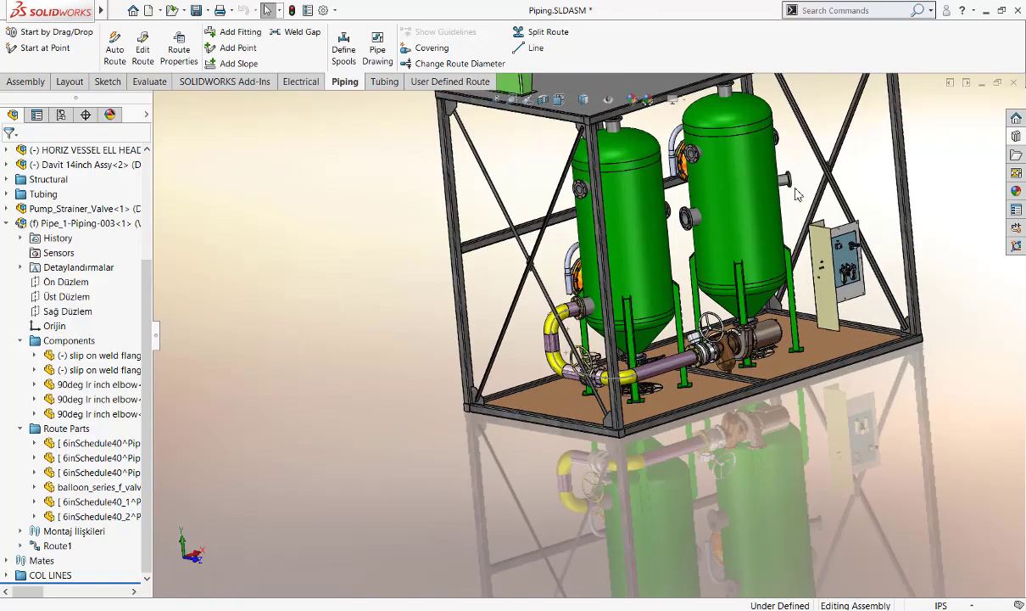
pyautogui.moveTo(810, 217); pyautogui.dragTo(604, 146, button='middle')
pyautogui.scroll(-3, 585, 157)
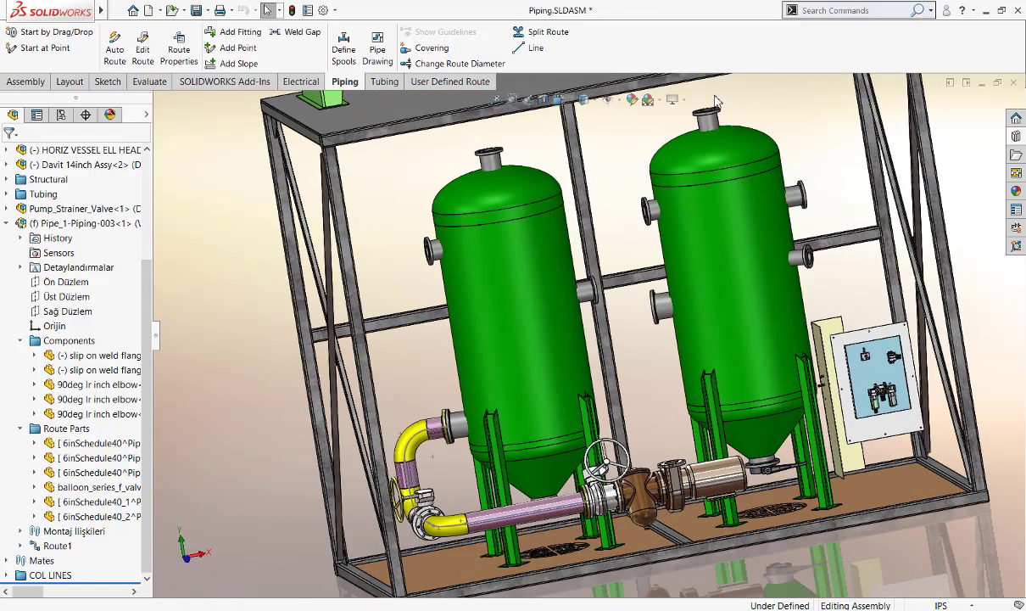
pyautogui.scroll(-3, 565, 124)
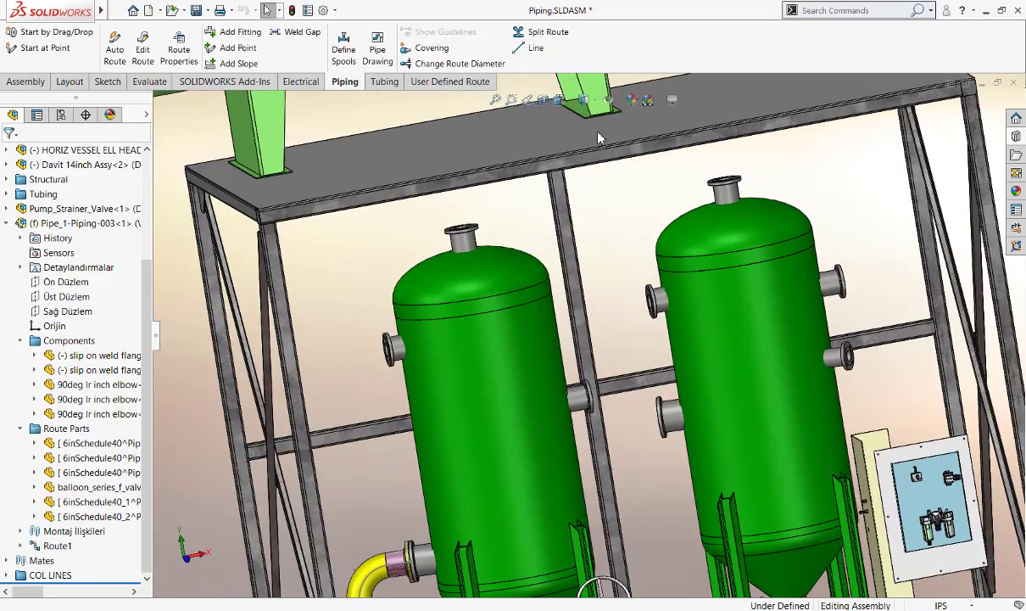
# Place a slip-on weld flange on the left vessel's top nozzle and accept the default route properties.
pyautogui.click(1017, 137)
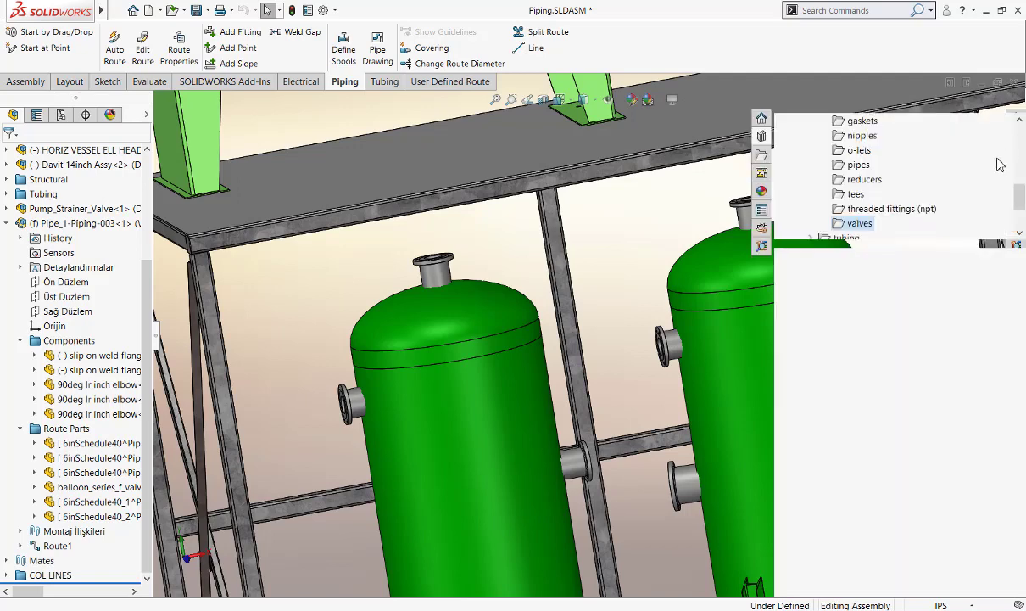
pyautogui.scroll(2, 861, 170)
pyautogui.click(862, 194)
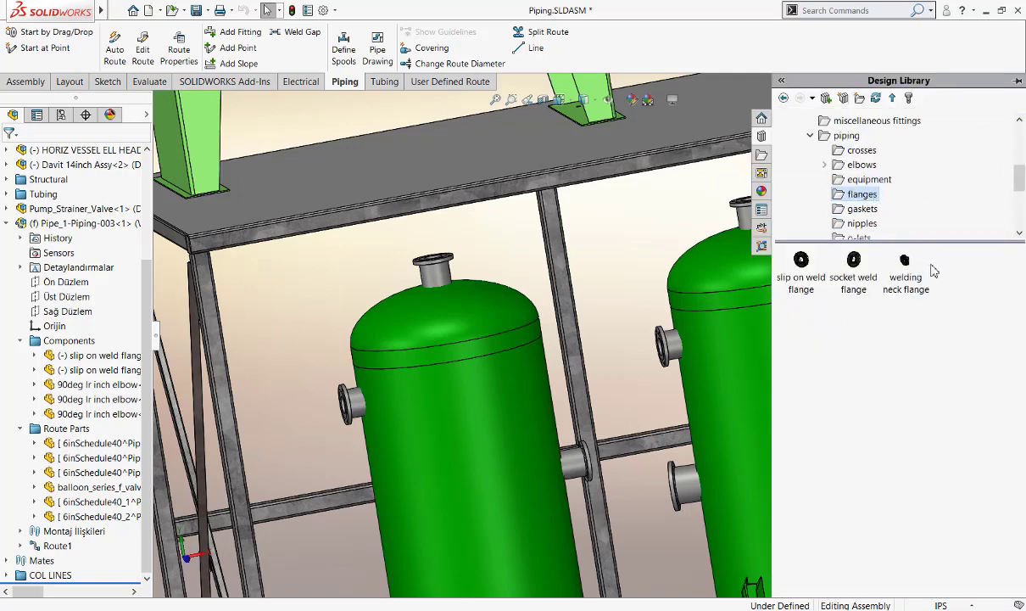
pyautogui.moveTo(814, 282); pyautogui.dragTo(450, 263)
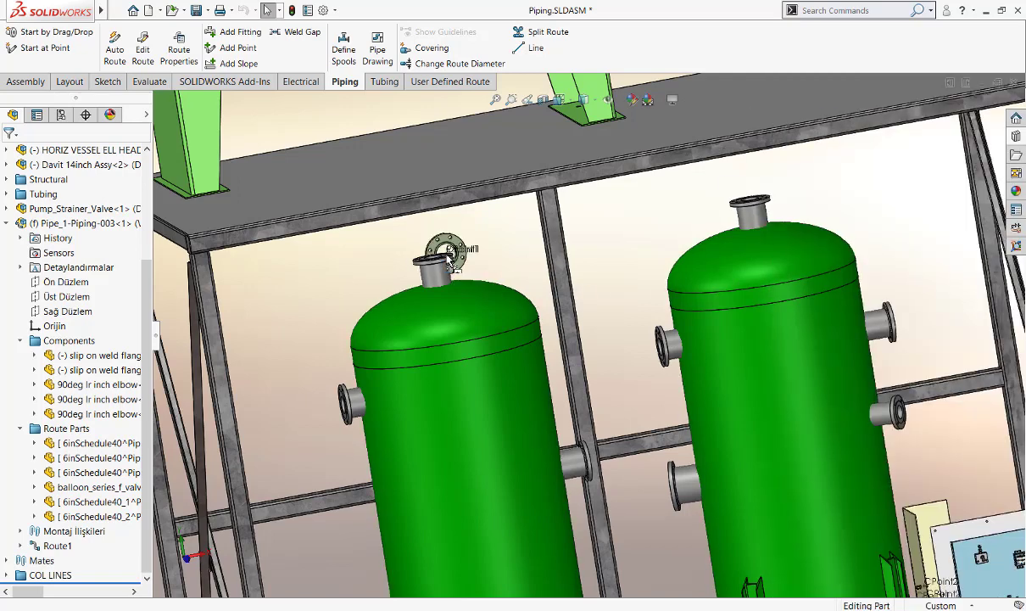
pyautogui.doubleClick(614, 287)
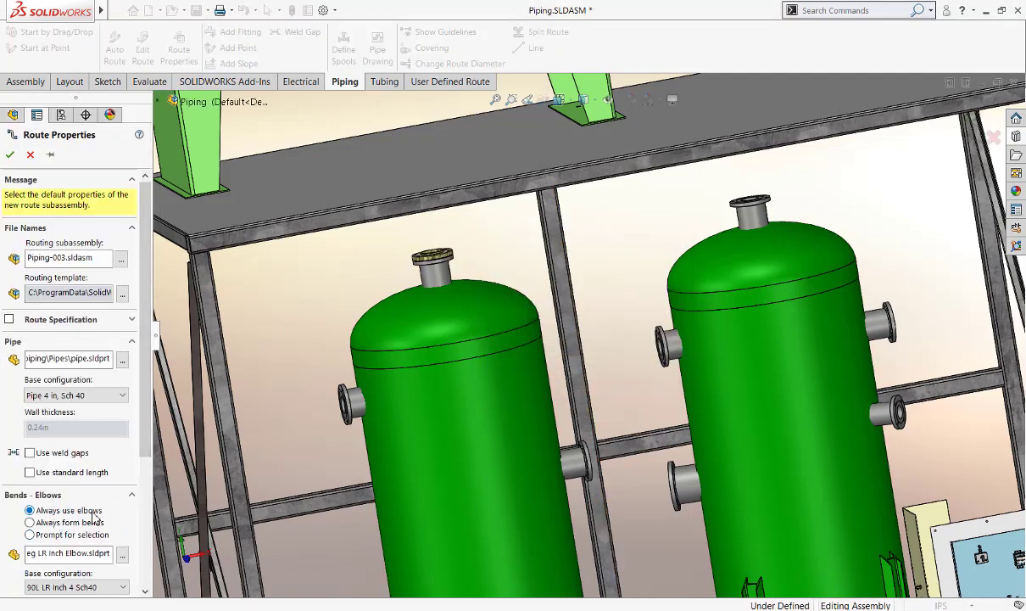
pyautogui.click(9, 156)
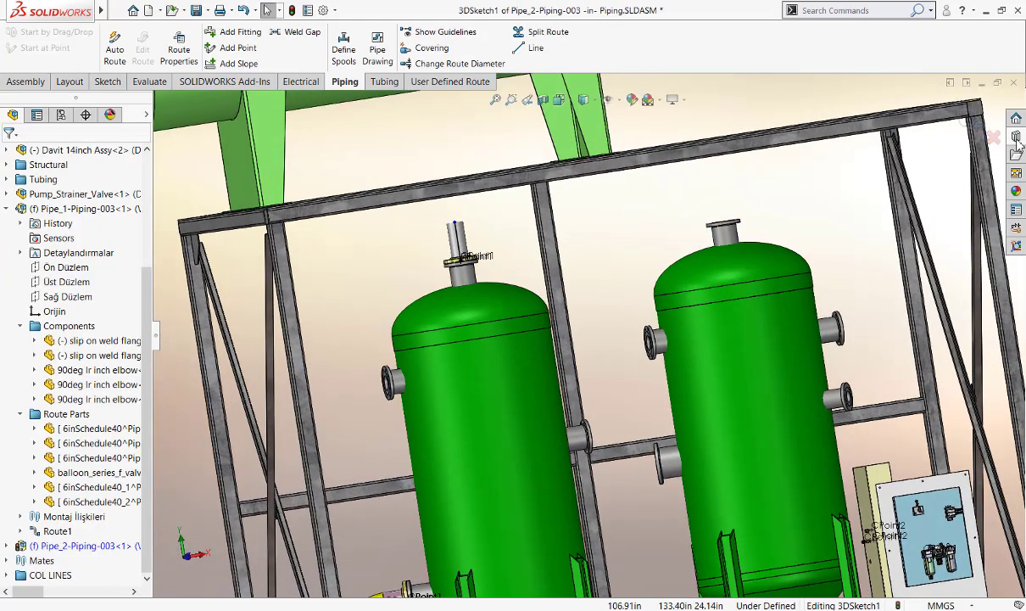
# Place a slip-on weld flange on the right vessel's top nozzle.
pyautogui.click(1016, 138)
pyautogui.moveTo(801, 259)
pyautogui.mouseDown()
pyautogui.moveTo(736, 218)
pyautogui.moveTo(689, 217)
pyautogui.mouseUp()
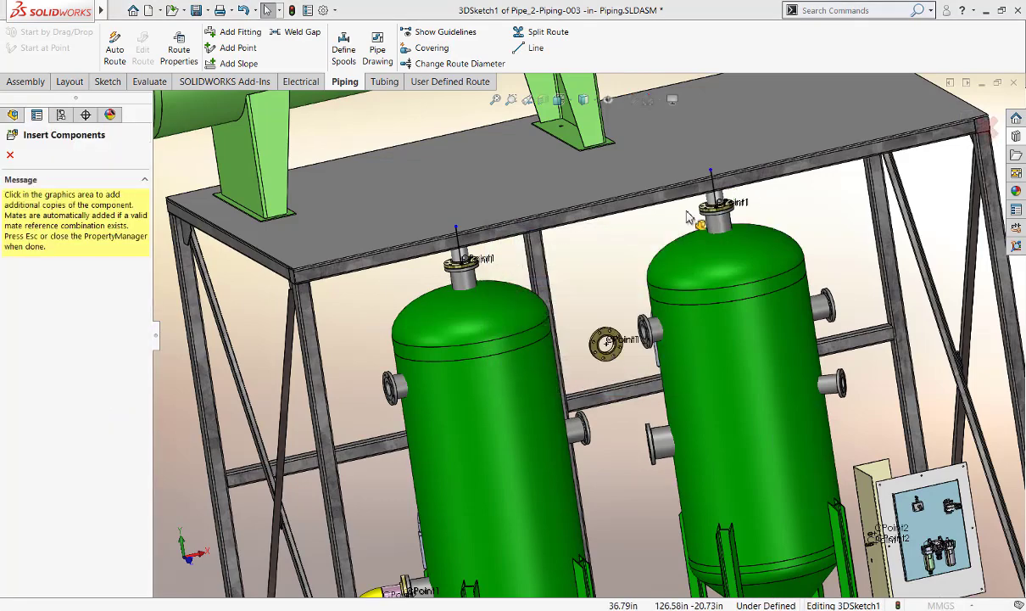
pyautogui.press('Escape')
# Auto-route the pipe between the left and right top-nozzle points and accept it.
pyautogui.click(115, 46)
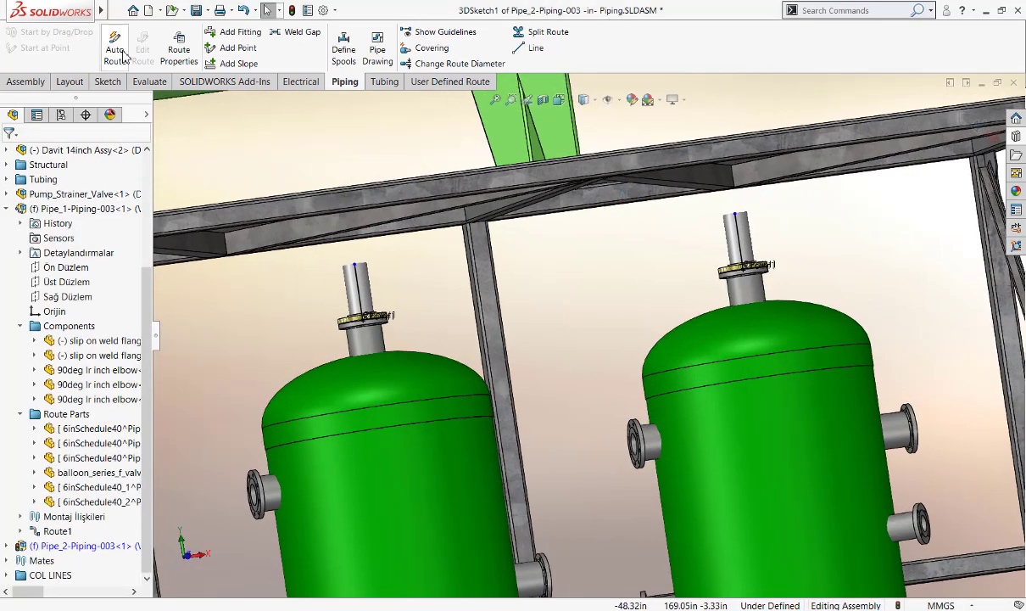
pyautogui.click(354, 265)
pyautogui.click(735, 214)
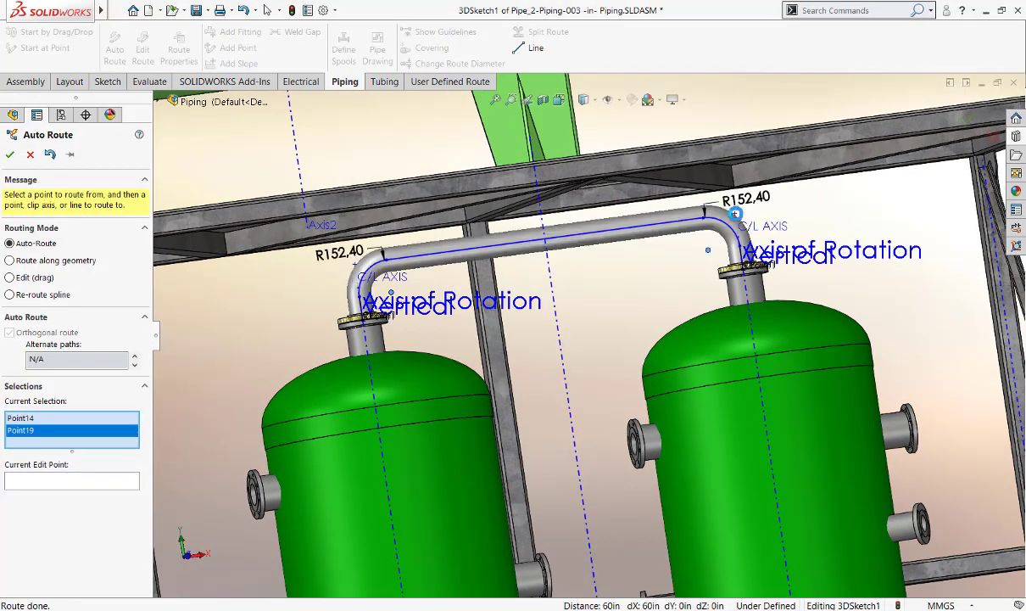
pyautogui.click(10, 154)
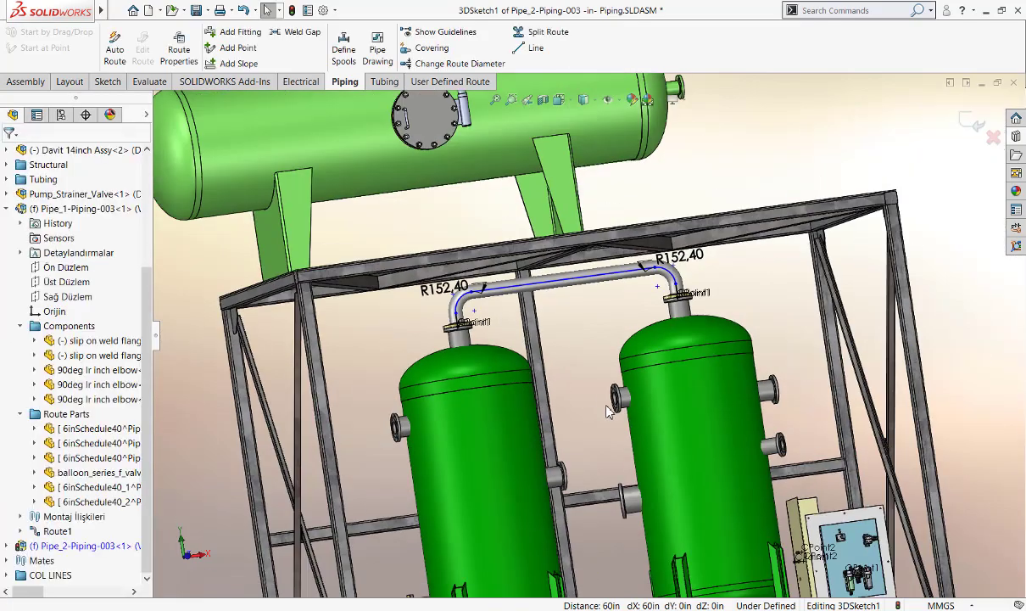
pyautogui.moveTo(607, 412); pyautogui.dragTo(606, 415, button='middle')
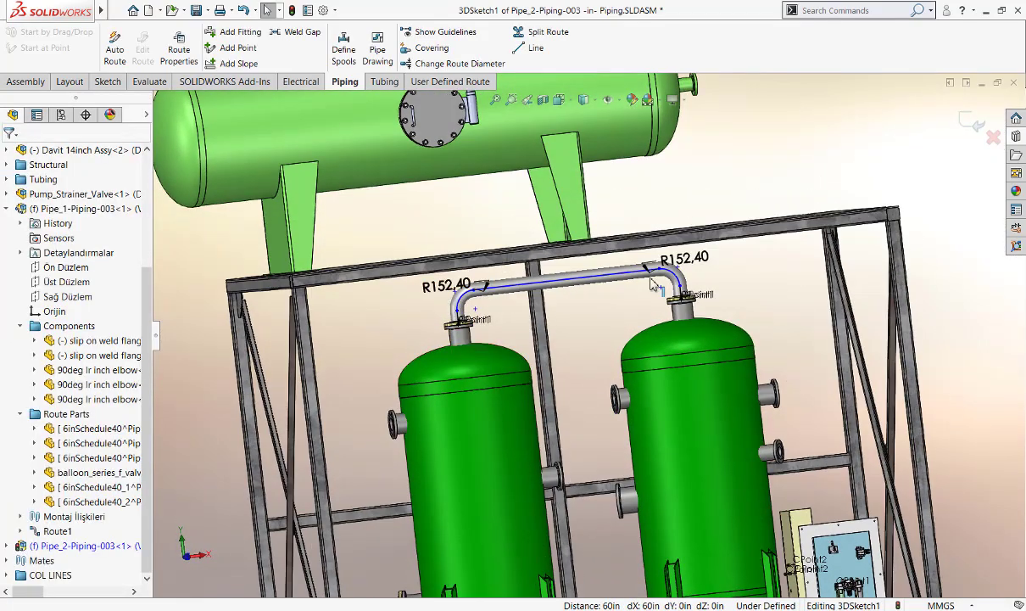
pyautogui.scroll(3, 653, 285)
pyautogui.scroll(-3, 687, 475)
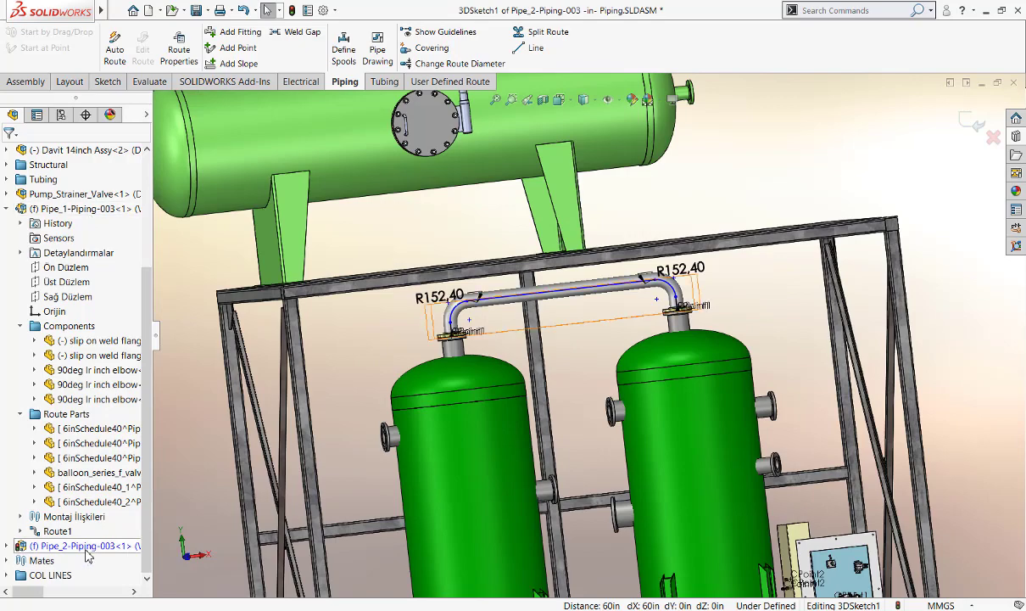
# Drop a Slip On Flange 150-NPS6 from the Design Library onto the pump's top outlet.
pyautogui.press('f')
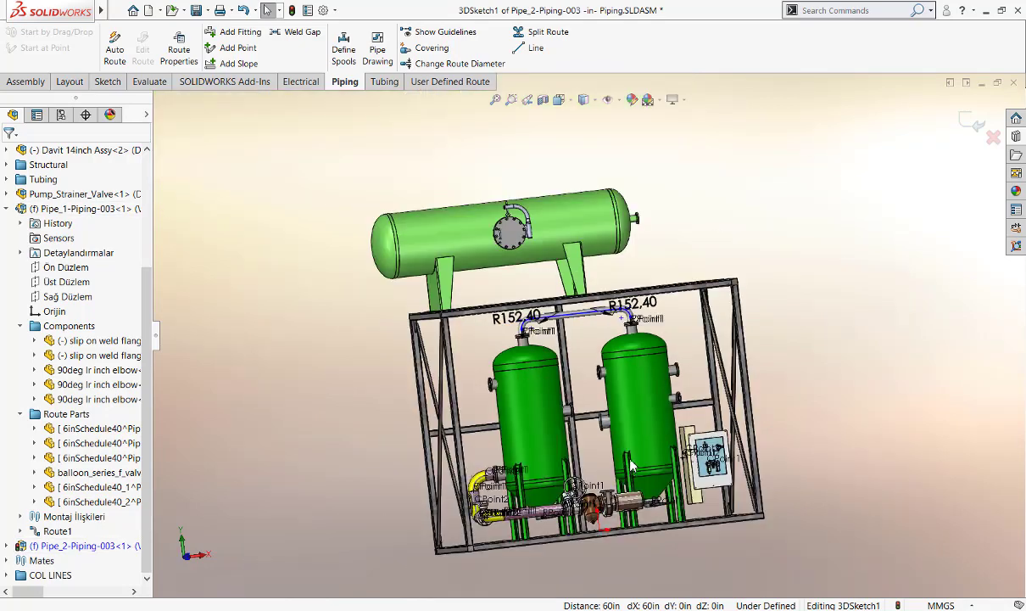
pyautogui.moveTo(526, 399); pyautogui.dragTo(576, 458, button='middle')
pyautogui.scroll(-5, 588, 475)
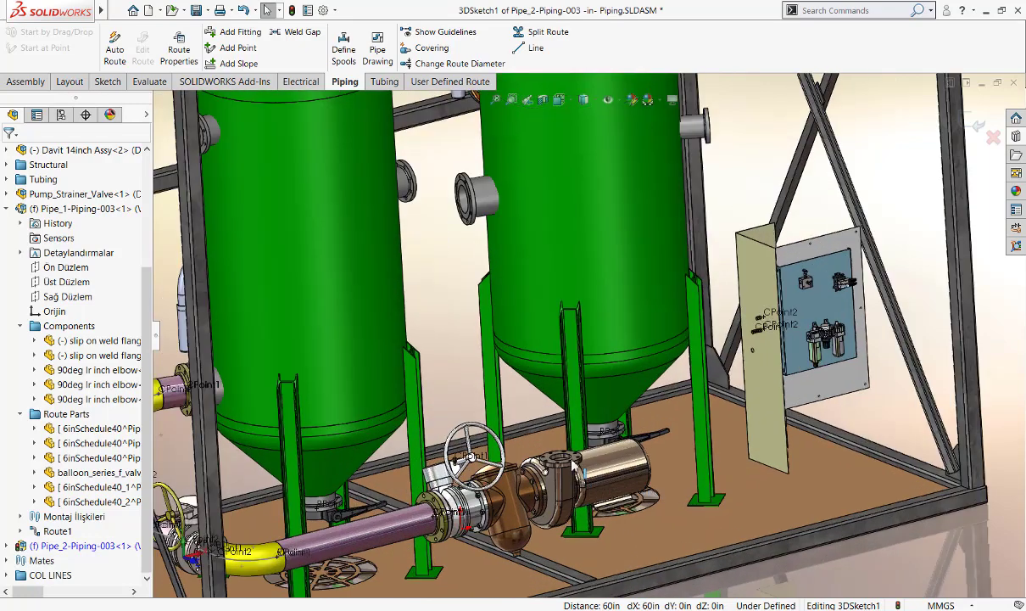
pyautogui.scroll(3, 577, 411)
pyautogui.scroll(-3, 594, 213)
pyautogui.click(1022, 149)
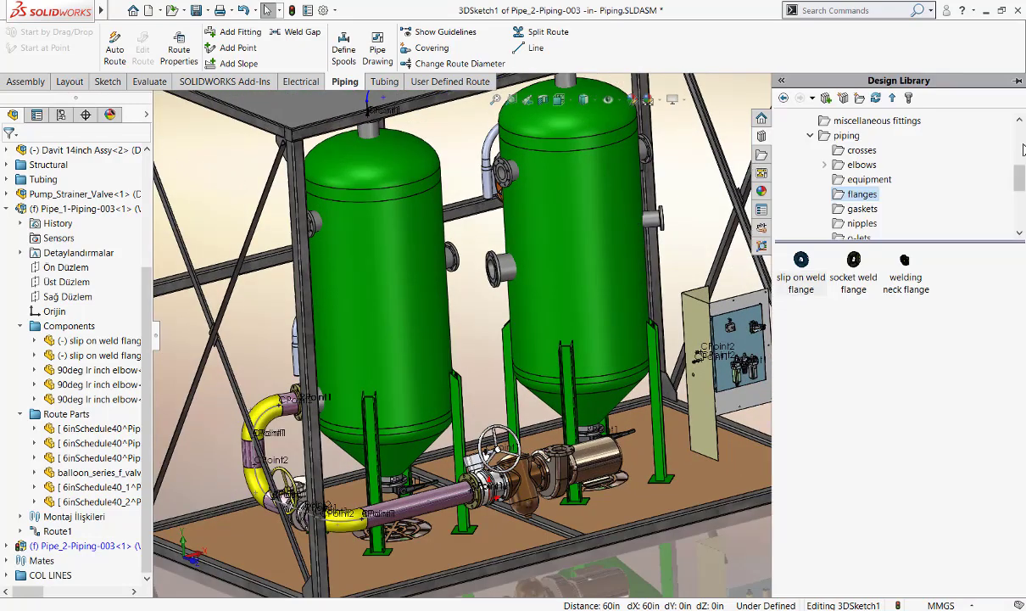
pyautogui.moveTo(803, 269); pyautogui.dragTo(568, 456)
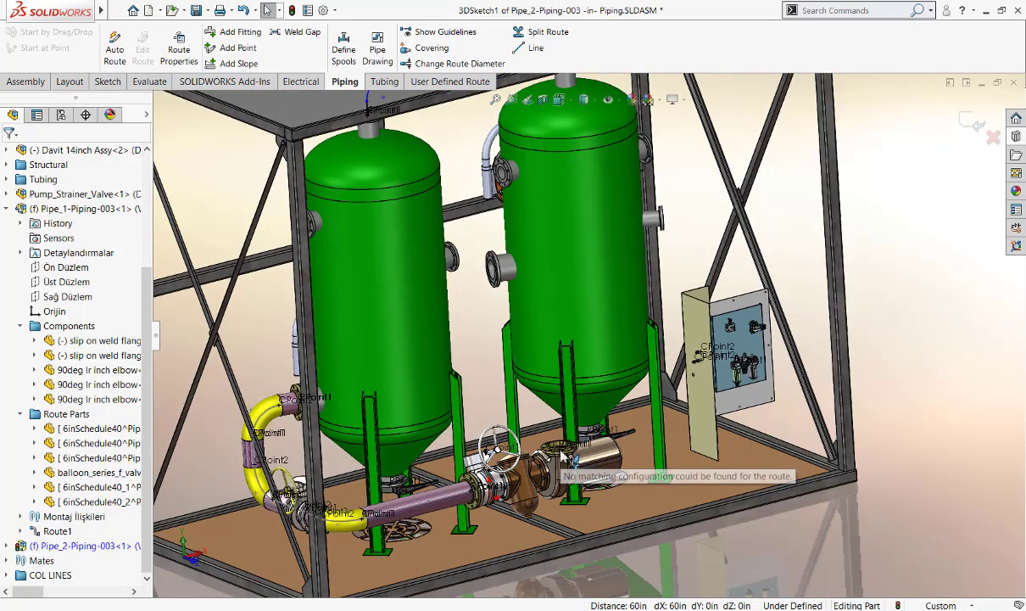
pyautogui.moveTo(571, 458); pyautogui.dragTo(572, 459)
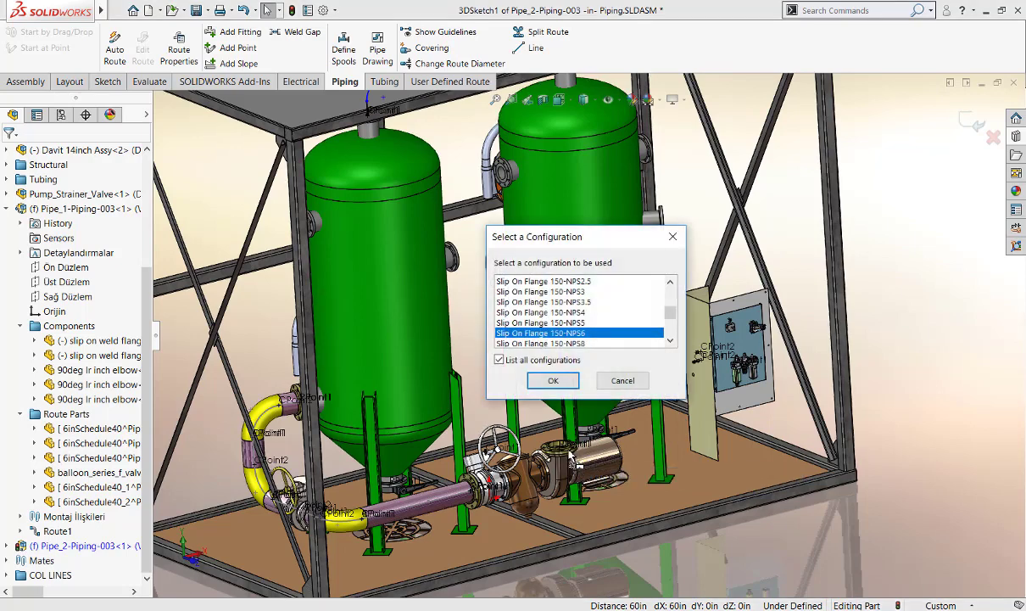
pyautogui.click(553, 380)
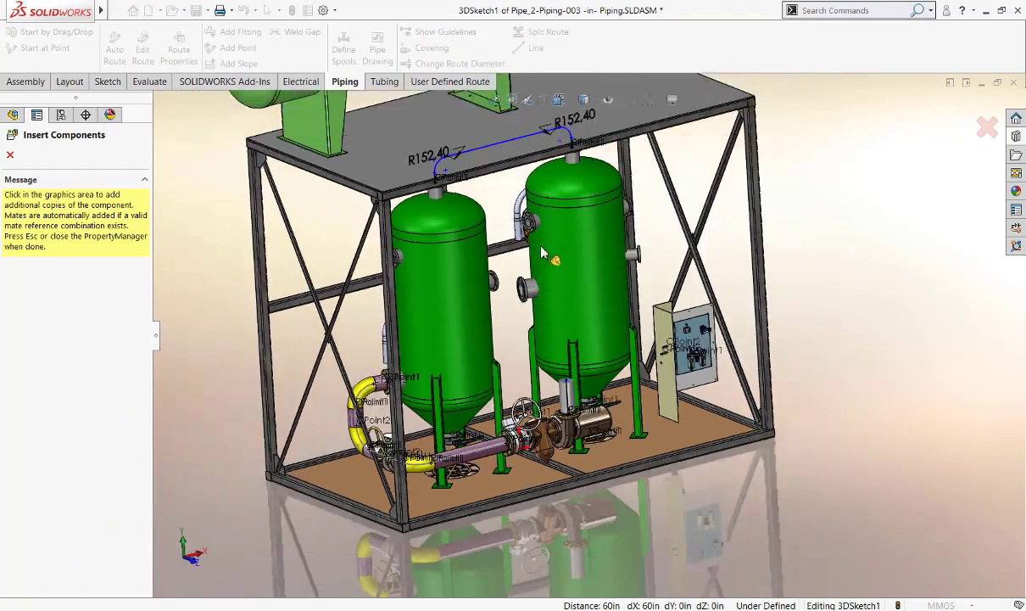
pyautogui.press('Escape')
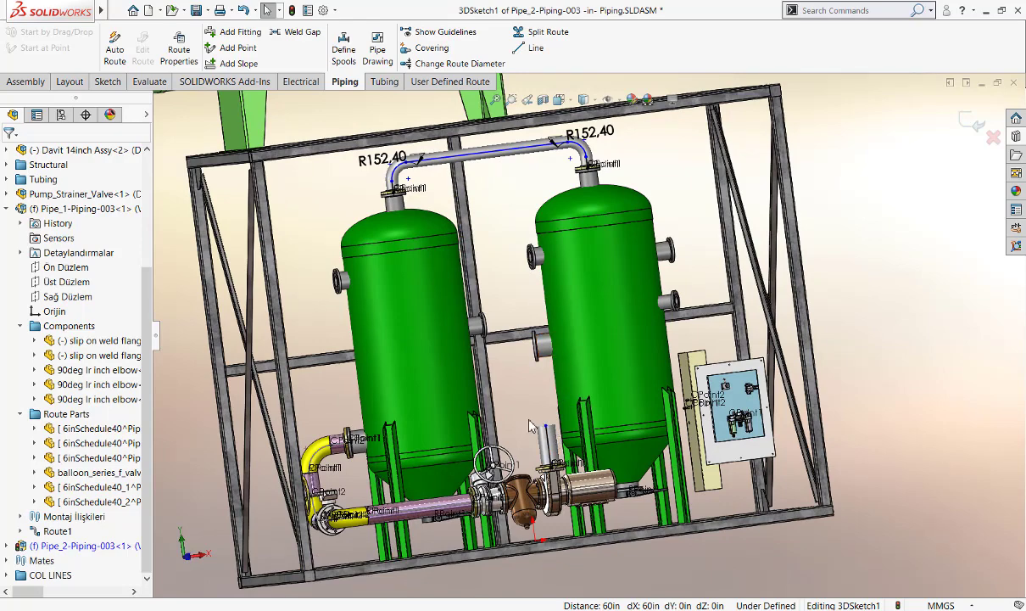
# Place a REDUCER 6 x 4 SCH 40 from the piping reducers library onto the pump's pipe stub.
pyautogui.moveTo(570, 386); pyautogui.dragTo(906, 201, button='middle')
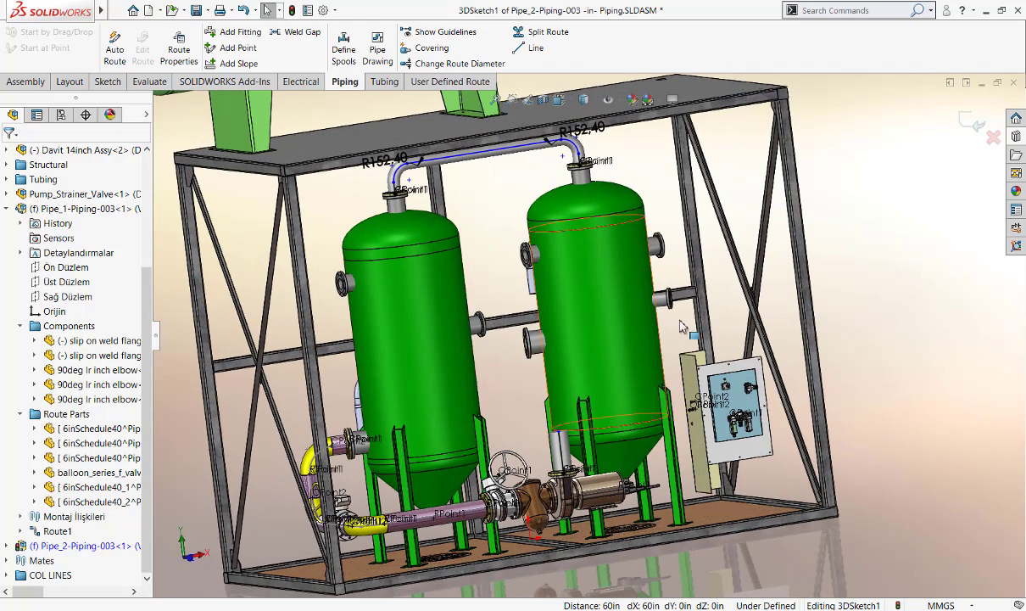
pyautogui.click(1016, 135)
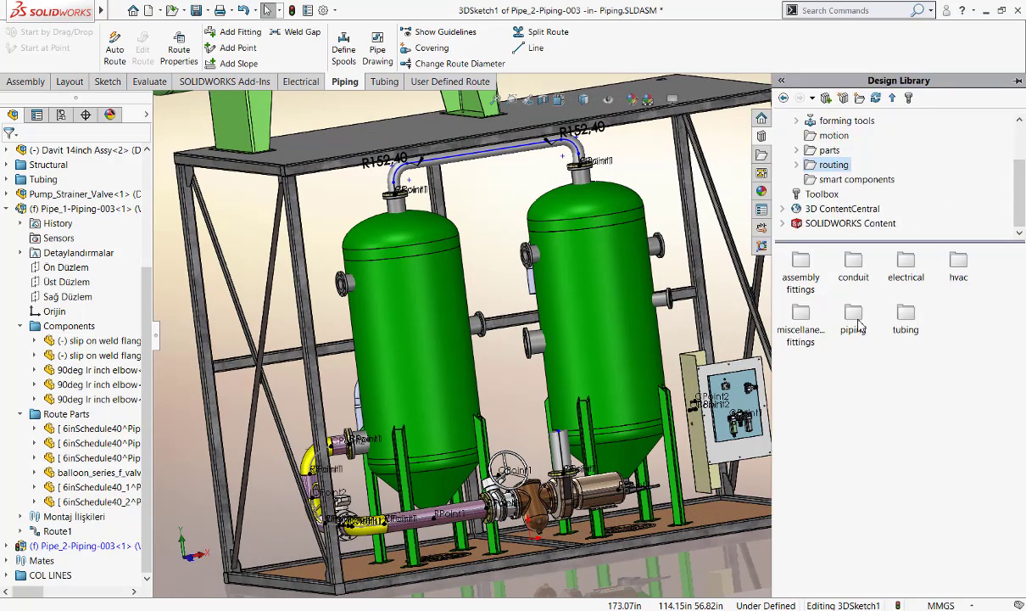
pyautogui.doubleClick(855, 318)
pyautogui.doubleClick(813, 381)
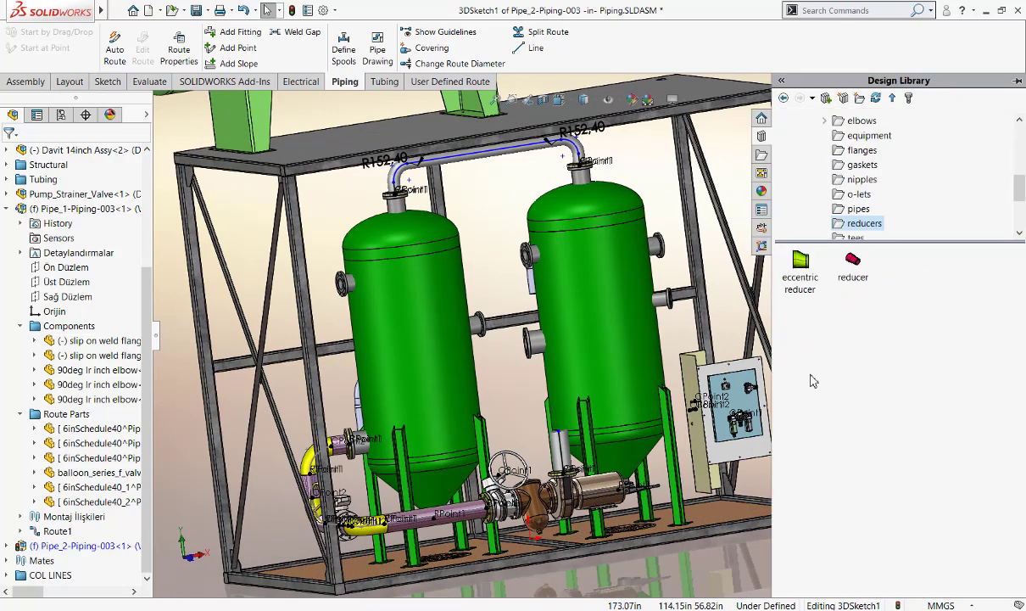
pyautogui.moveTo(853, 261); pyautogui.dragTo(562, 446)
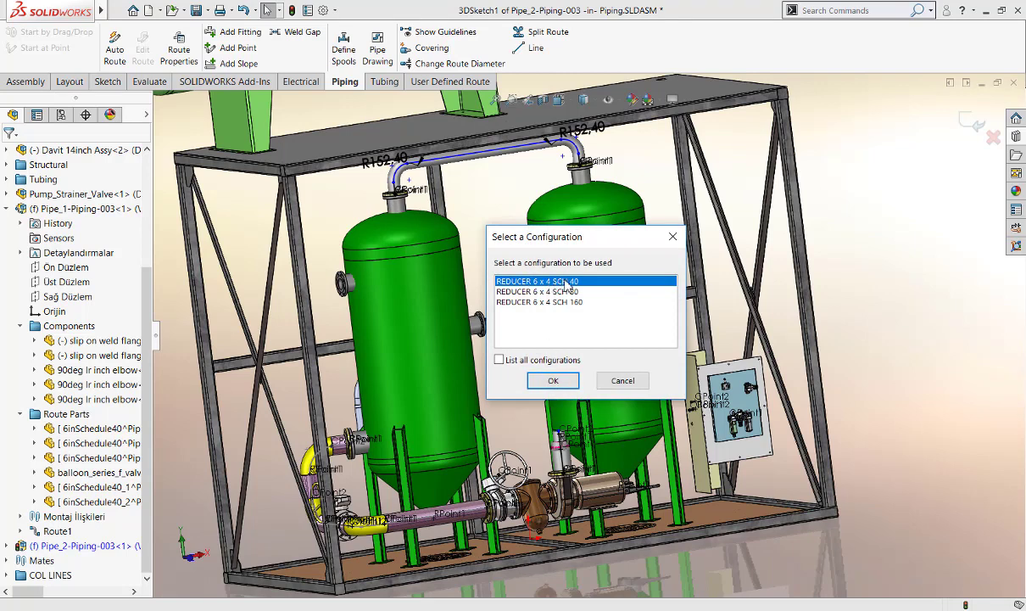
pyautogui.click(552, 381)
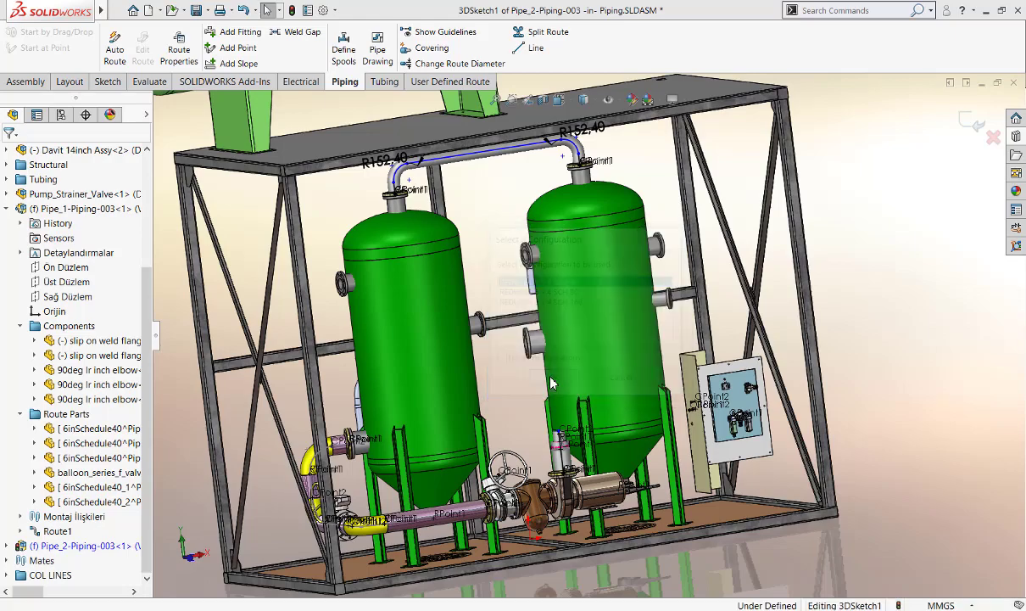
# End the reducer insertion and zoom out to show the whole skid.
pyautogui.scroll(-3, 558, 382)
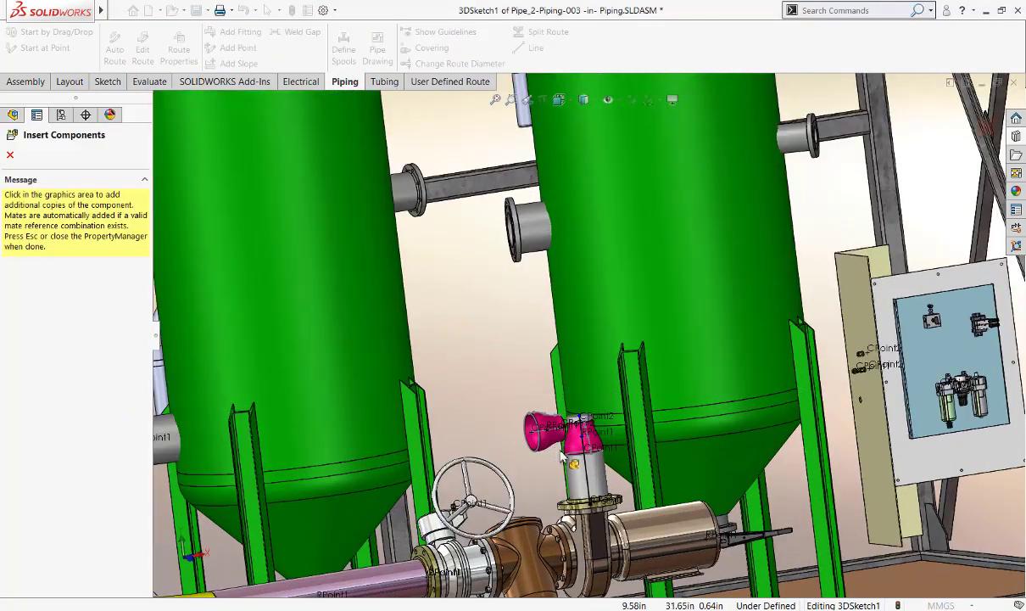
pyautogui.scroll(-3, 557, 383)
pyautogui.press('Escape')
pyautogui.scroll(-3, 617, 431)
pyautogui.scroll(3, 617, 431)
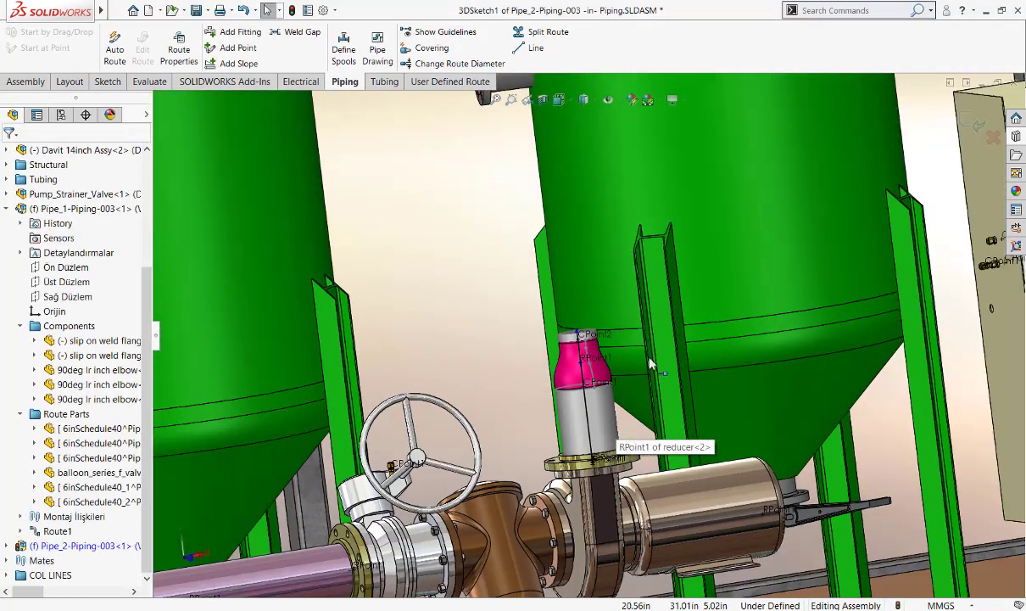
pyautogui.scroll(3, 617, 431)
pyautogui.scroll(2, 627, 280)
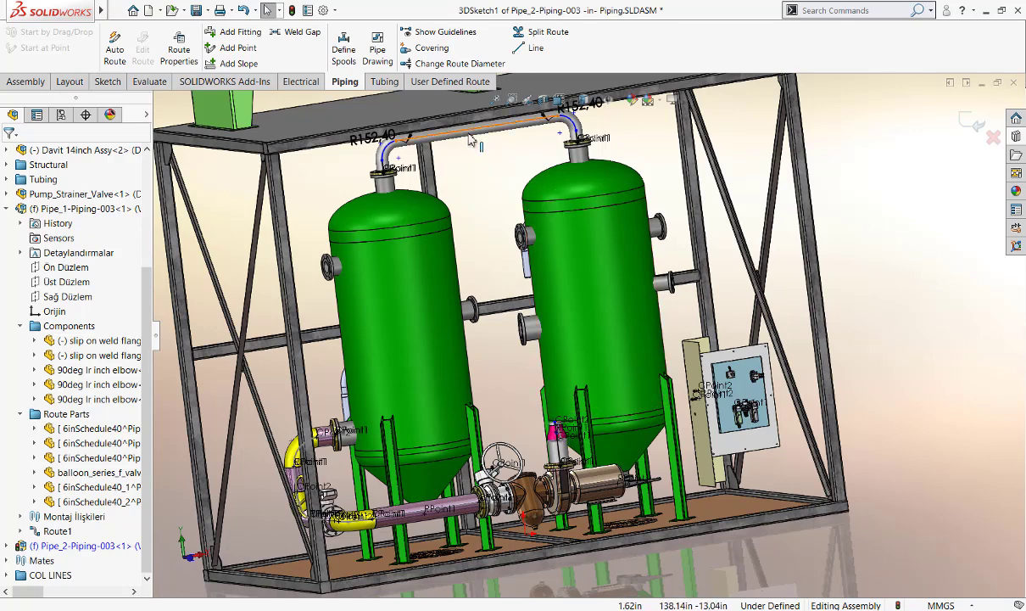
# Draw a route line from the vertical pipe's top up to the upper tank-to-tank pipe.
pyautogui.click(554, 430)
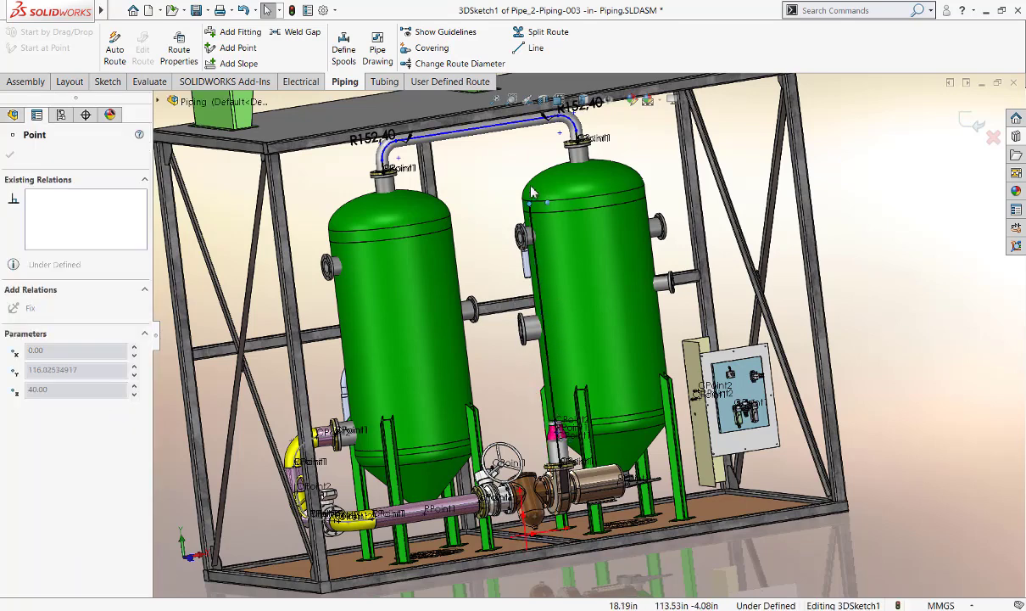
pyautogui.click(526, 151)
pyautogui.press('Escape')
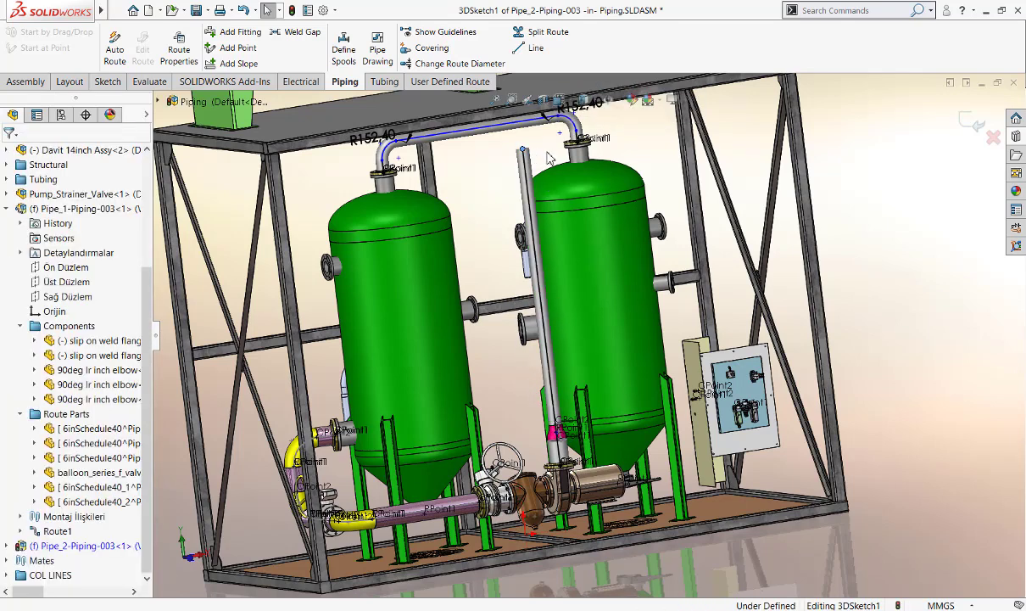
pyautogui.scroll(-3, 516, 167)
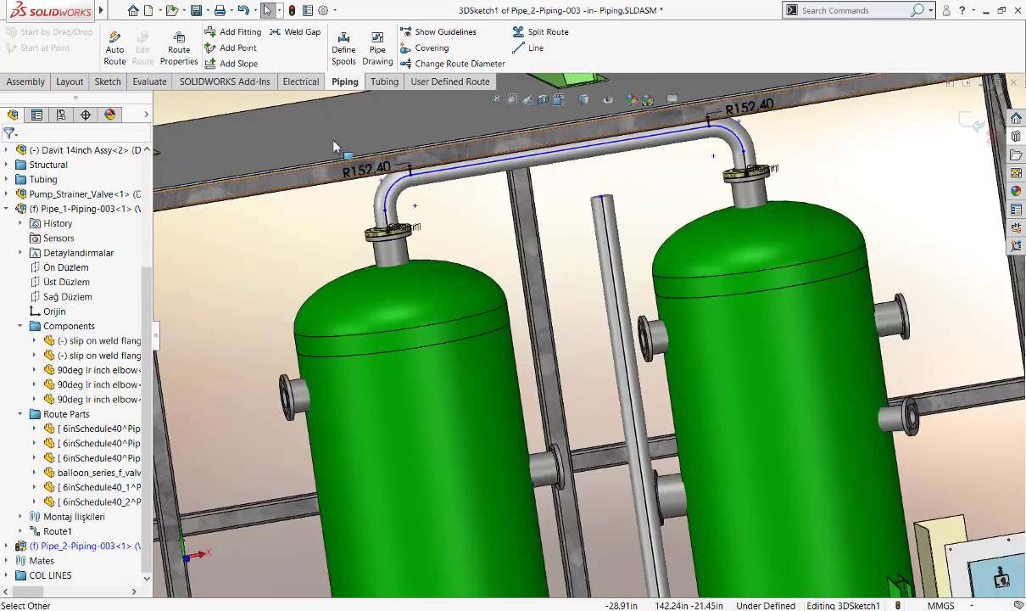
pyautogui.click(108, 82)
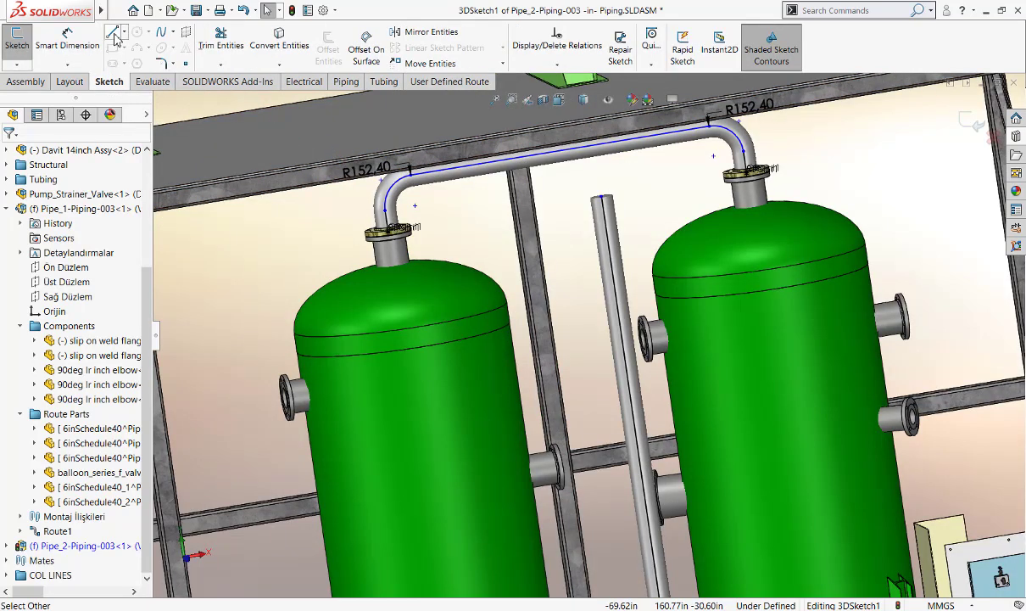
pyautogui.click(113, 34)
pyautogui.moveTo(577, 189); pyautogui.dragTo(696, 204, button='middle')
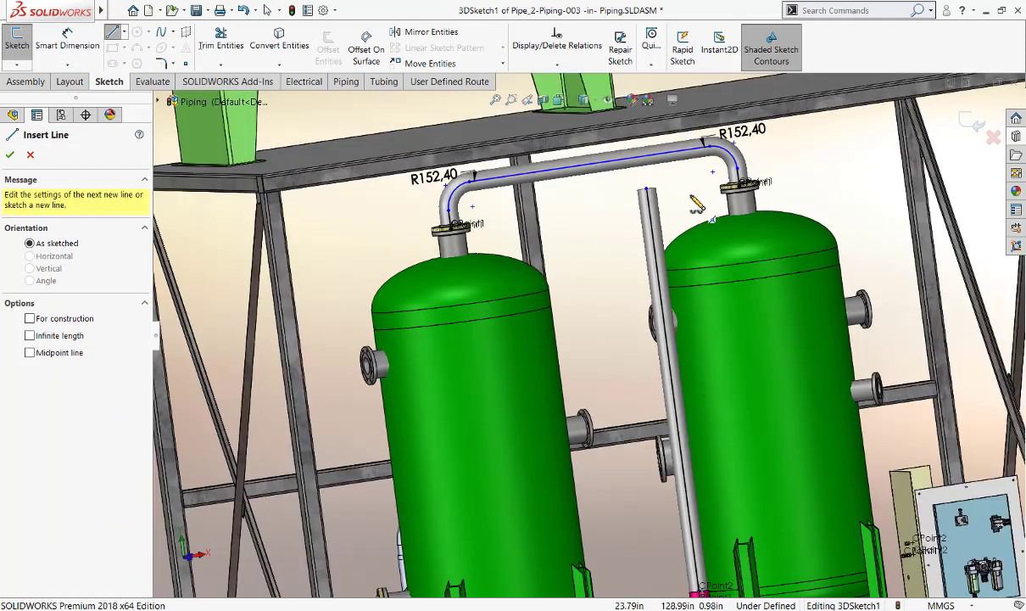
pyautogui.click(649, 189)
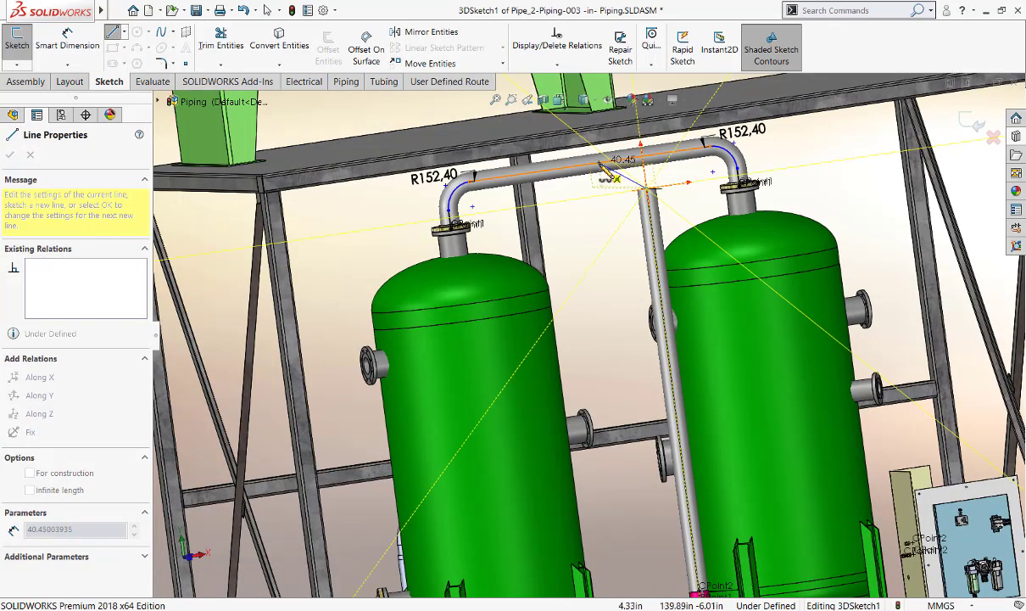
pyautogui.moveTo(601, 163)
pyautogui.mouseDown(button='middle')
pyautogui.moveTo(437, 192)
pyautogui.moveTo(627, 184)
pyautogui.mouseUp(button='middle')
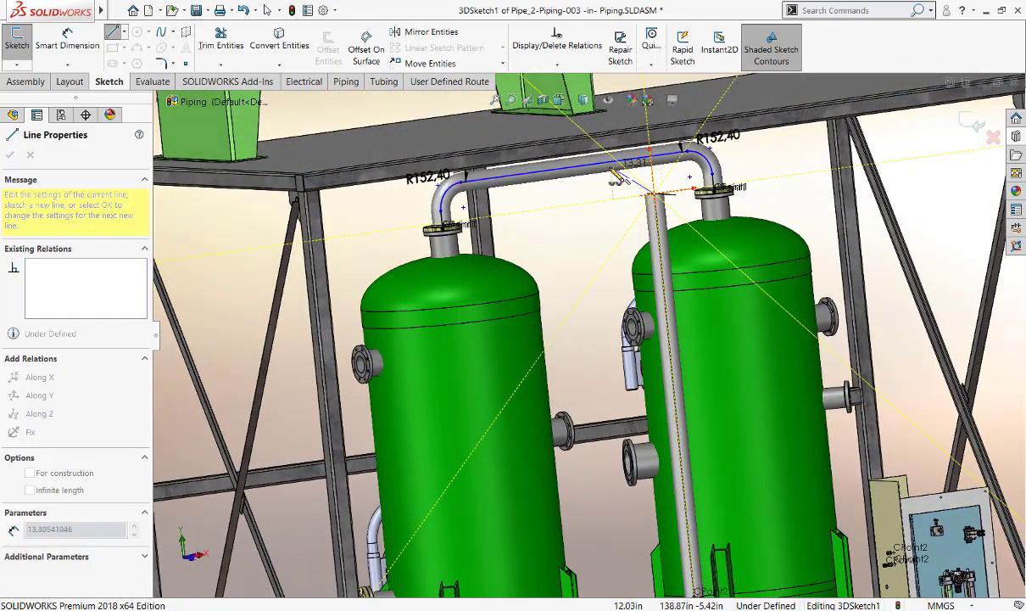
pyautogui.click(589, 176)
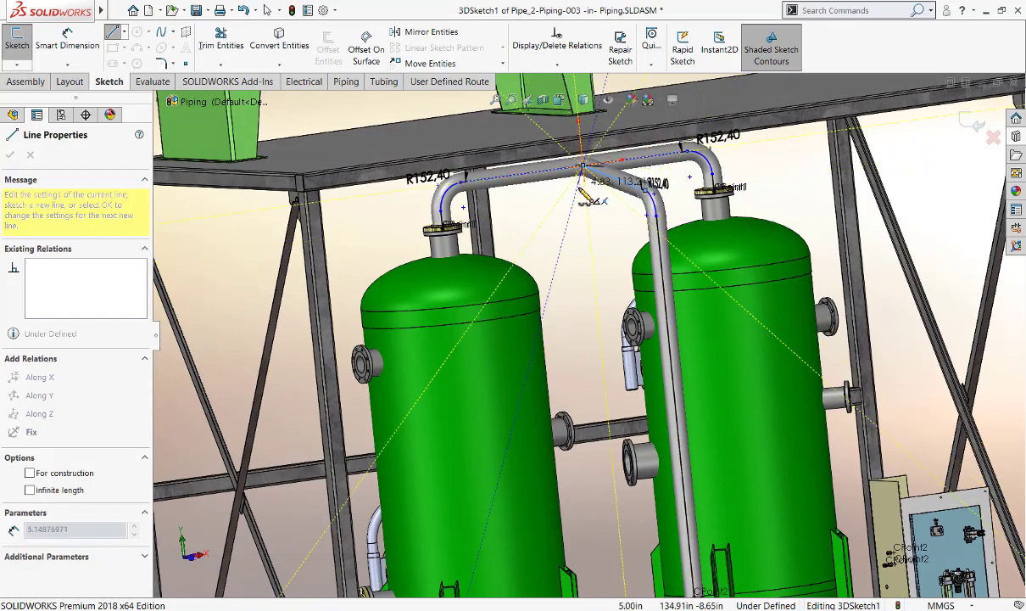
pyautogui.press('Escape')
# Constrain the new connecting route line Along Z.
pyautogui.moveTo(602, 229)
pyautogui.mouseDown(button='middle')
pyautogui.moveTo(612, 227)
pyautogui.moveTo(608, 202)
pyautogui.moveTo(609, 220)
pyautogui.mouseUp(button='middle')
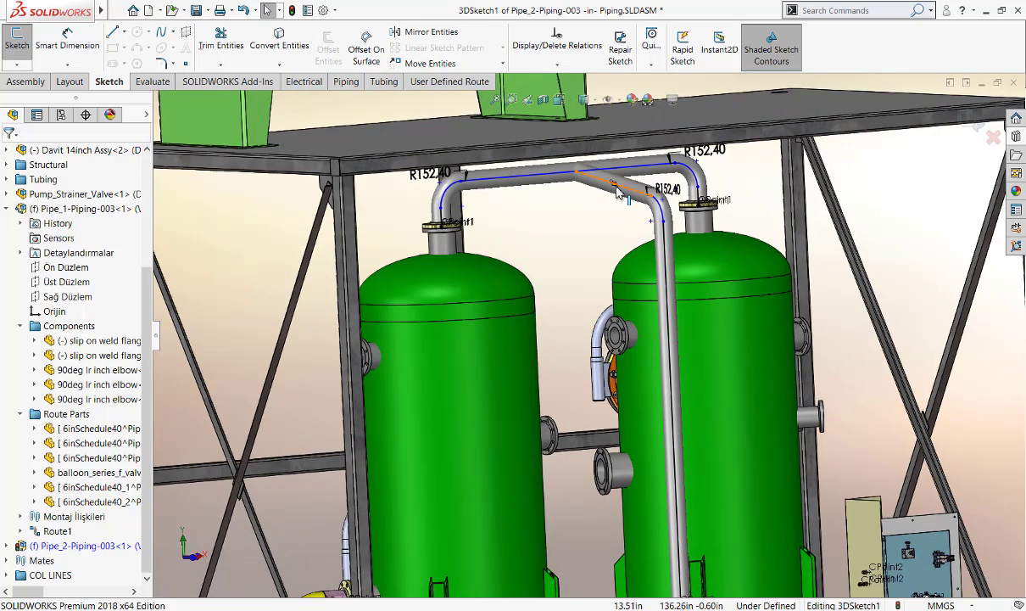
pyautogui.click(617, 190)
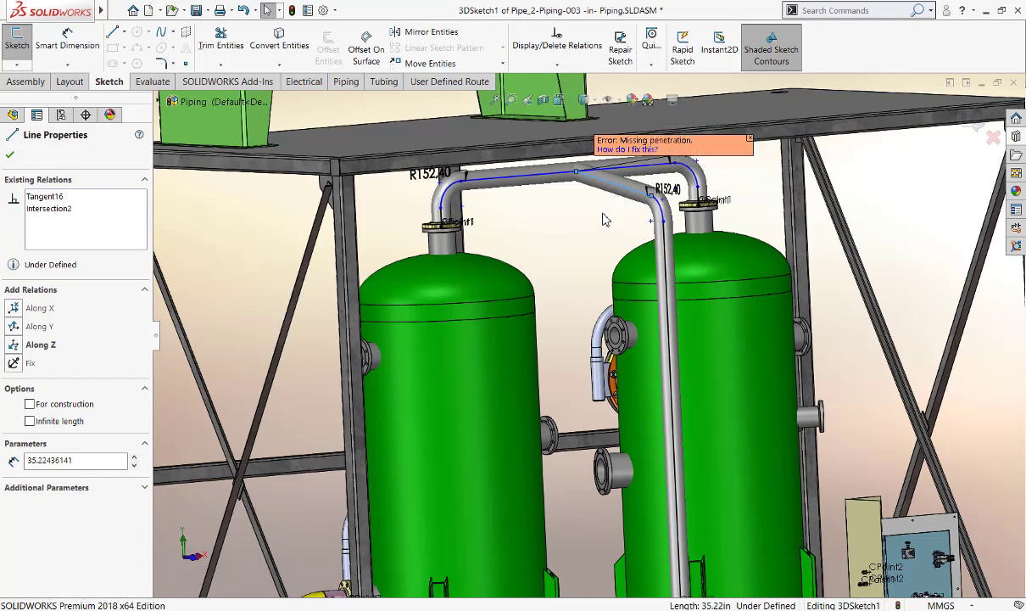
pyautogui.click(15, 344)
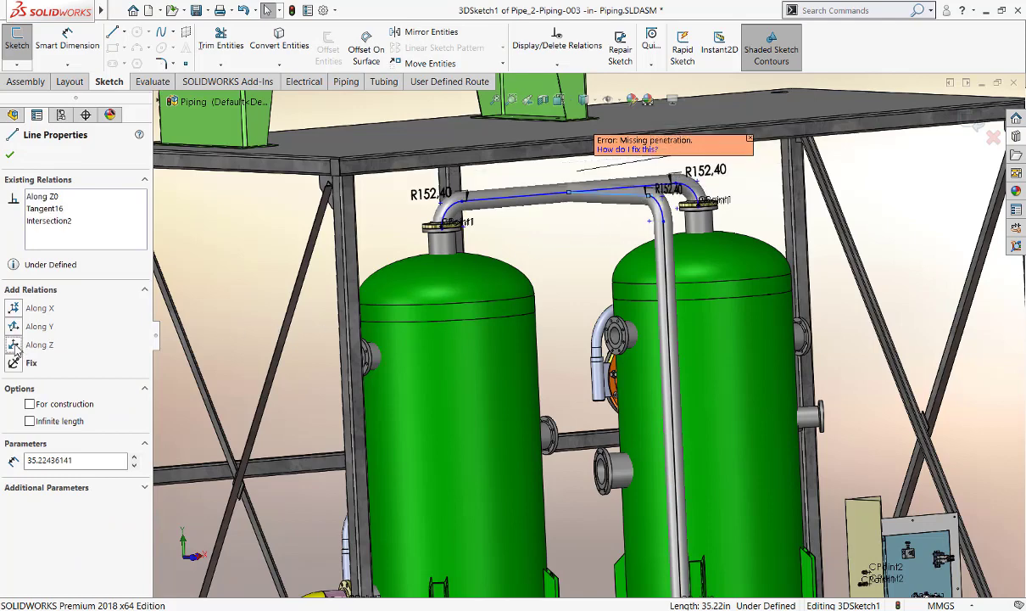
pyautogui.click(11, 156)
pyautogui.click(525, 177)
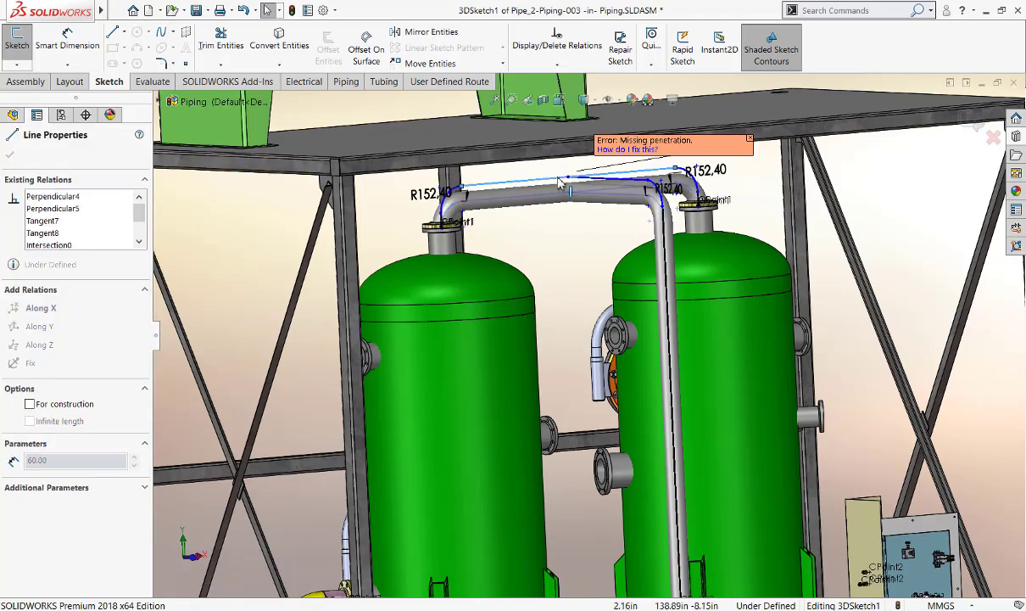
pyautogui.press('Escape')
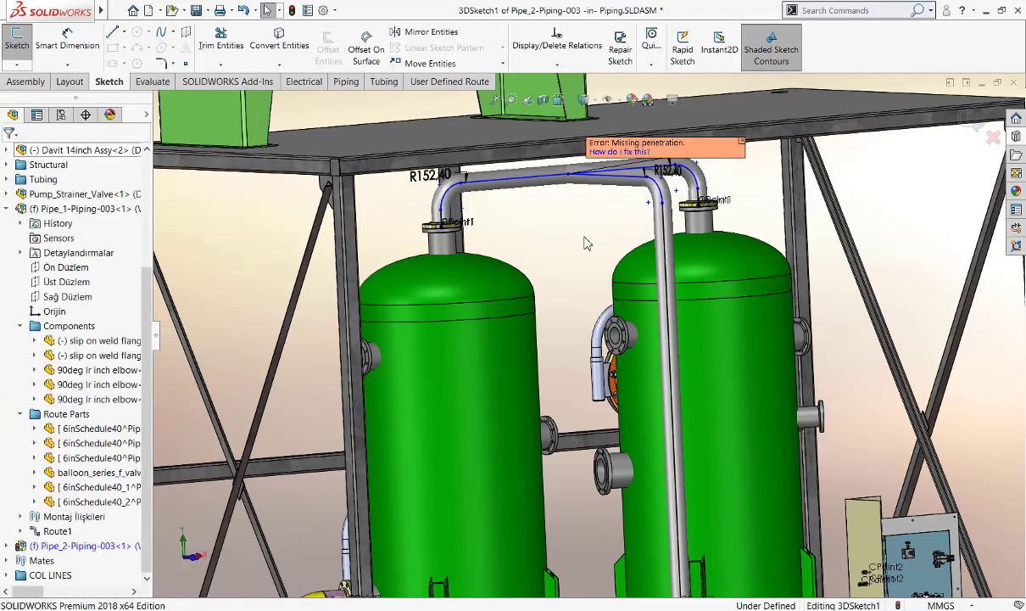
pyautogui.scroll(3, 622, 329)
pyautogui.moveTo(622, 330)
pyautogui.mouseDown(button='middle')
pyautogui.moveTo(576, 323)
pyautogui.moveTo(560, 208)
pyautogui.mouseUp(button='middle')
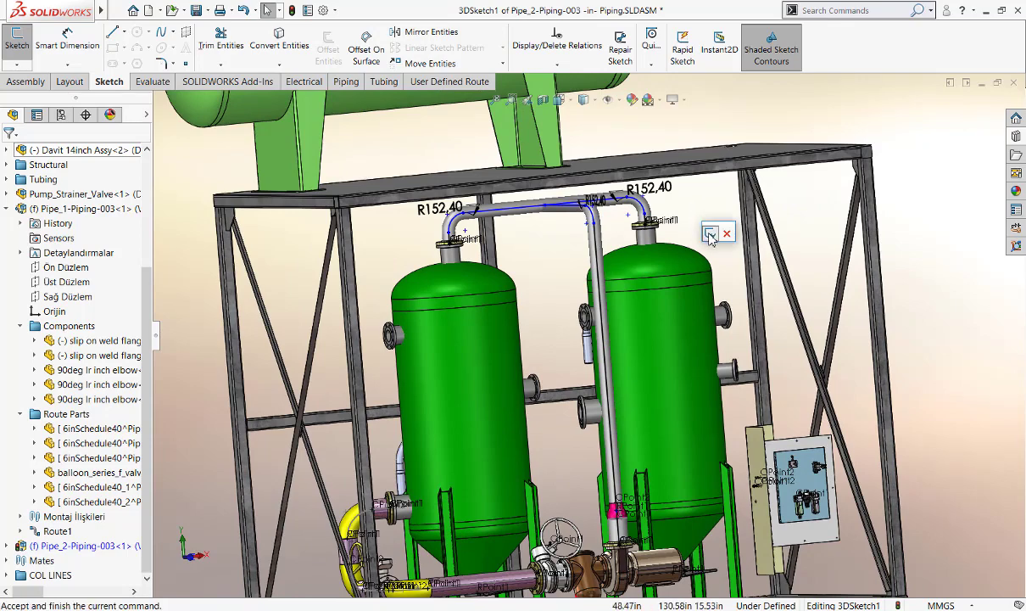
# Exit the 3D route sketch and inspect the top pipe between the tanks.
pyautogui.rightClick(701, 227)
pyautogui.scroll(-3, 498, 207)
pyautogui.scroll(-2, 498, 203)
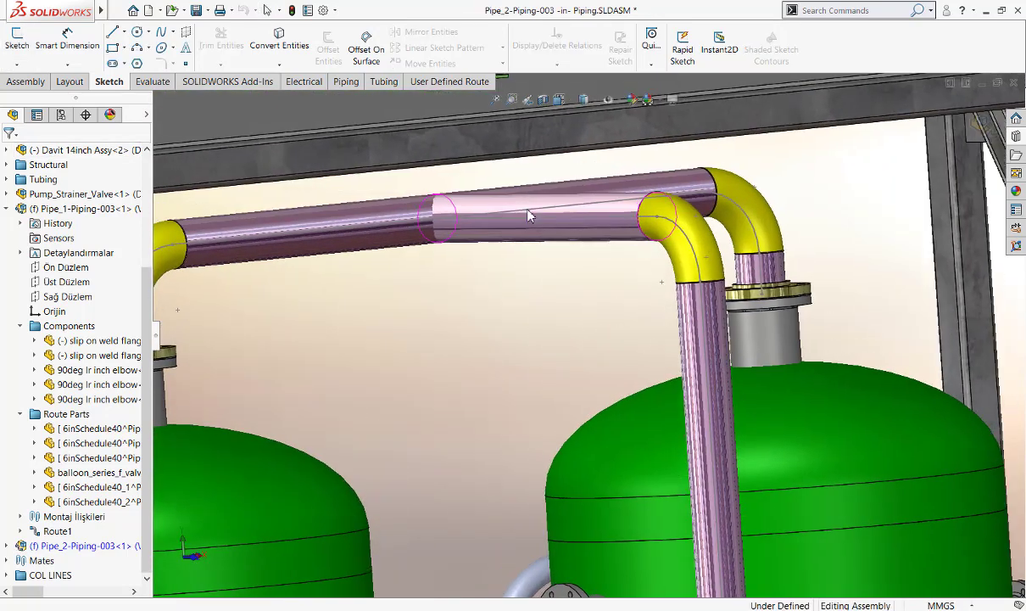
pyautogui.click(519, 222)
pyautogui.moveTo(525, 235); pyautogui.dragTo(588, 228, button='middle')
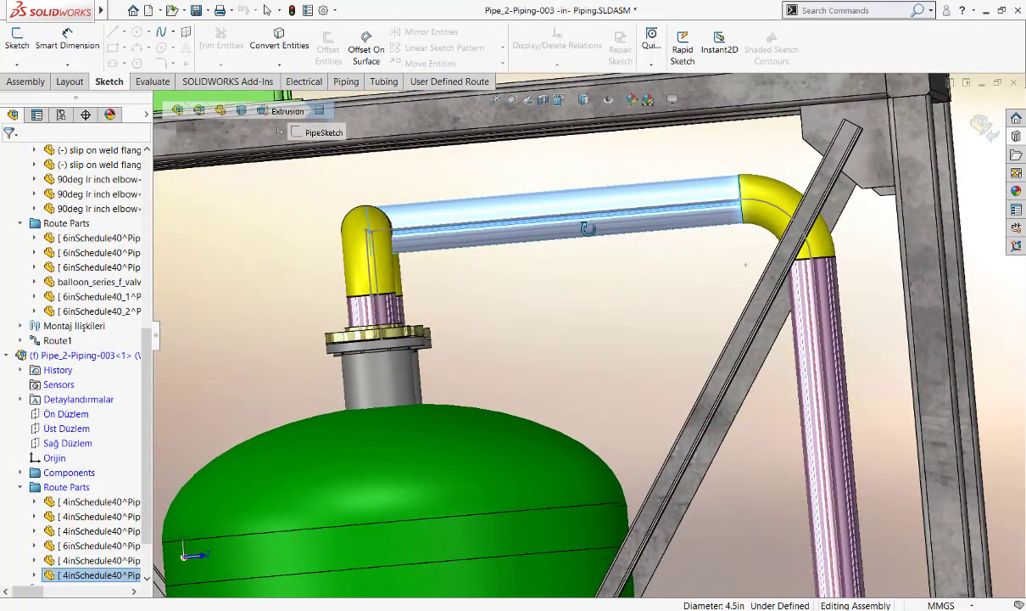
pyautogui.moveTo(588, 229); pyautogui.dragTo(585, 230, button='middle')
pyautogui.moveTo(560, 237)
pyautogui.mouseDown(button='middle')
pyautogui.moveTo(504, 248)
pyautogui.moveTo(506, 291)
pyautogui.mouseUp(button='middle')
pyautogui.click(556, 217)
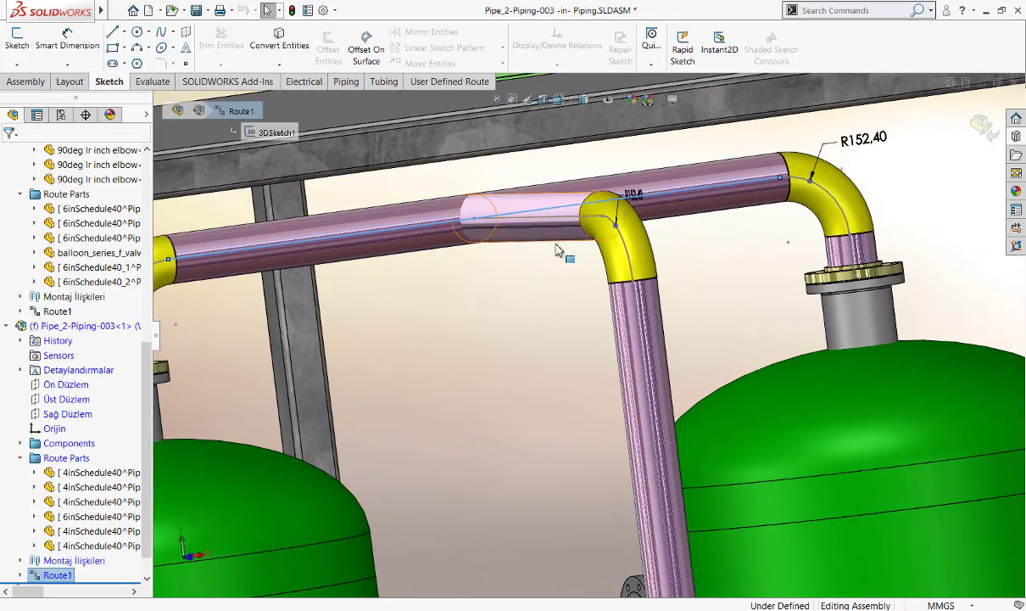
pyautogui.click(562, 252)
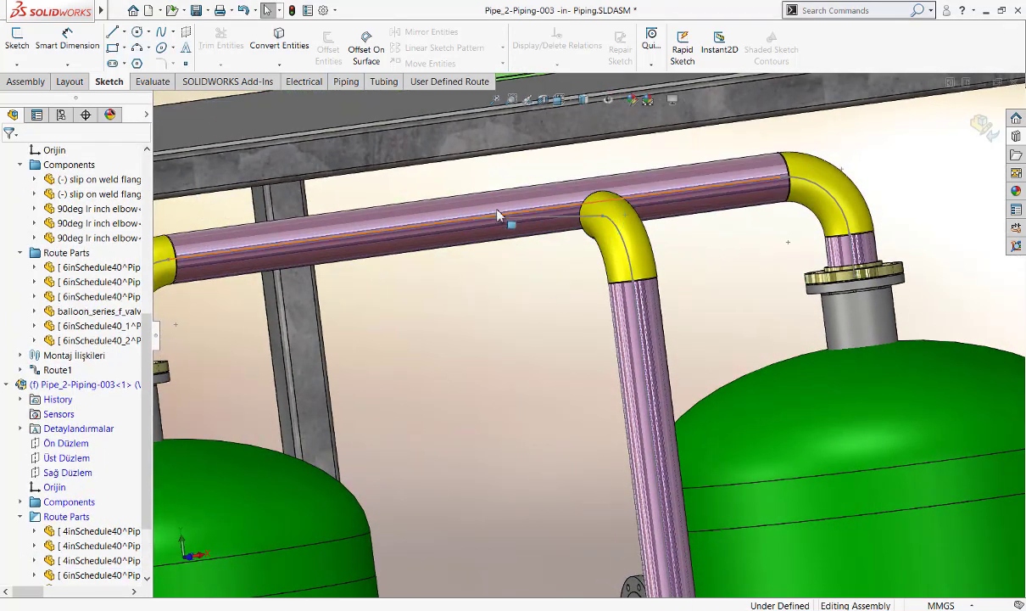
# Delete the long horizontal top pipe so it regenerates along its route line.
pyautogui.click(556, 219)
pyautogui.click(430, 222)
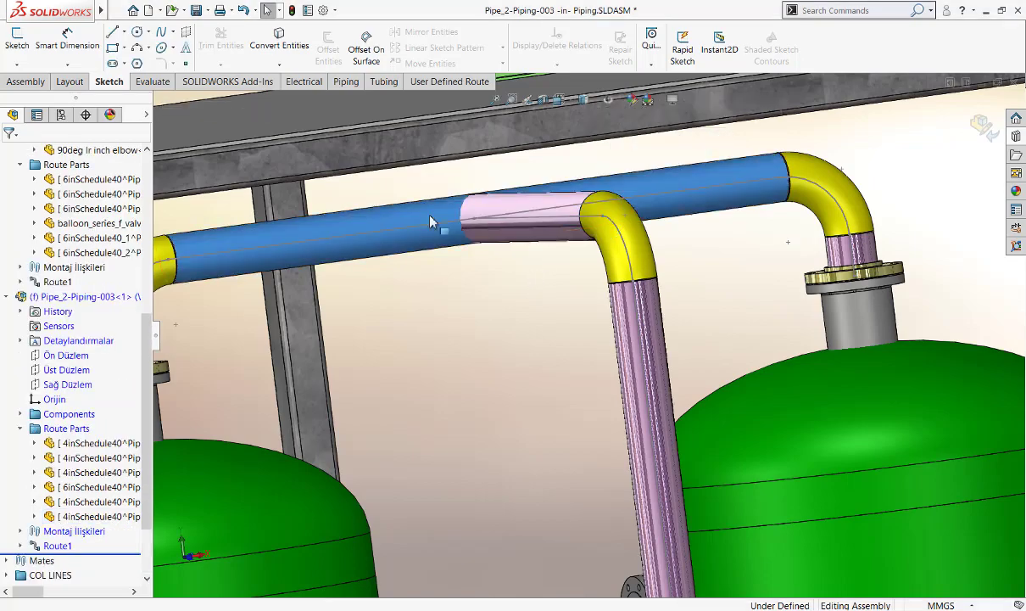
pyautogui.press('Delete')
pyautogui.moveTo(430, 221); pyautogui.dragTo(446, 225, button='middle')
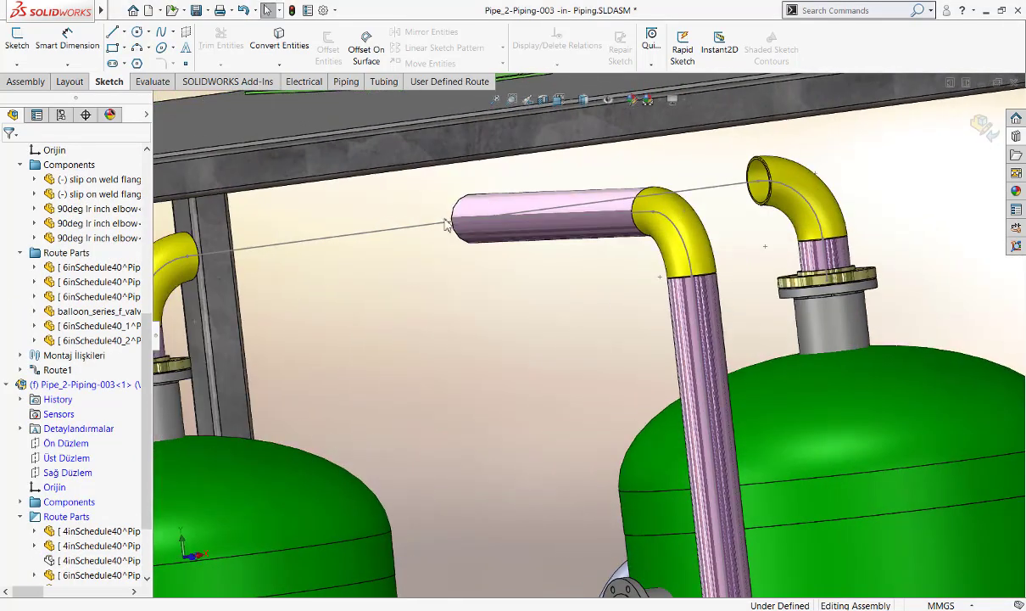
pyautogui.moveTo(503, 321); pyautogui.dragTo(526, 332, button='middle')
pyautogui.scroll(-3, 572, 316)
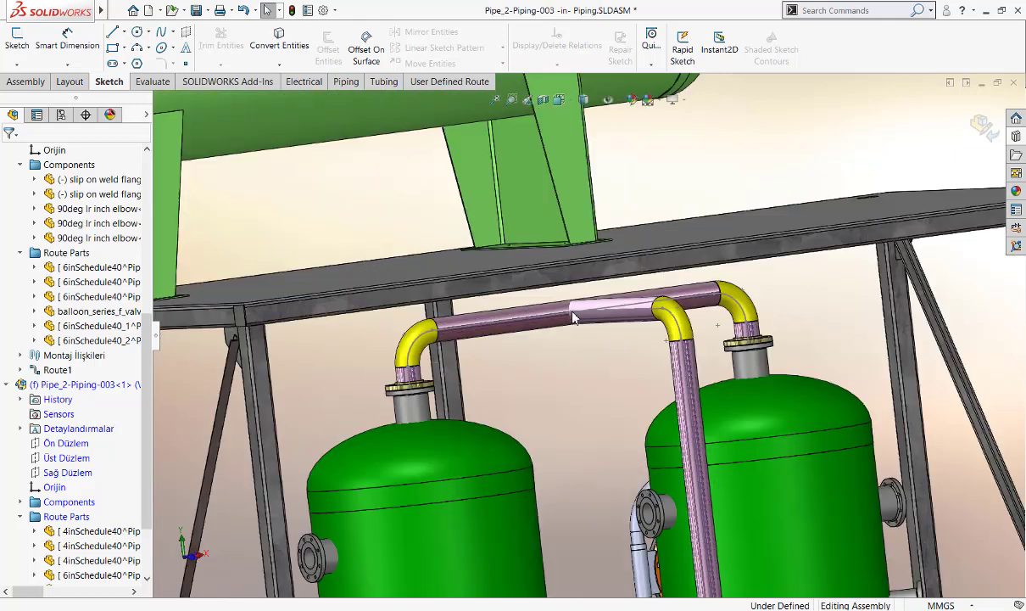
pyautogui.scroll(-4, 573, 316)
pyautogui.rightClick(588, 312)
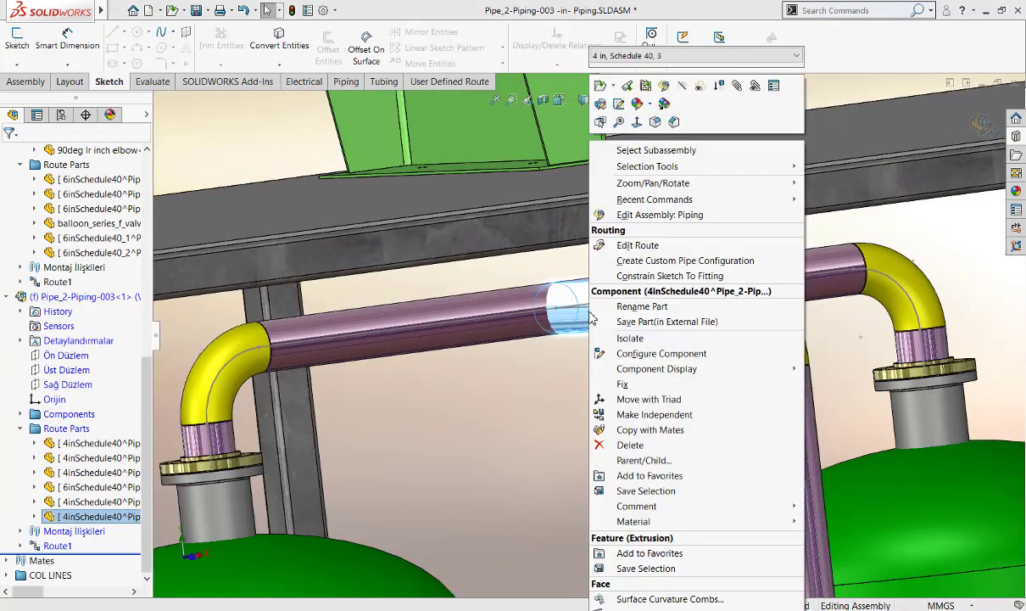
# Set the riser's junction with the top pipe to Penetrate and exit the route sketch.
pyautogui.click(637, 245)
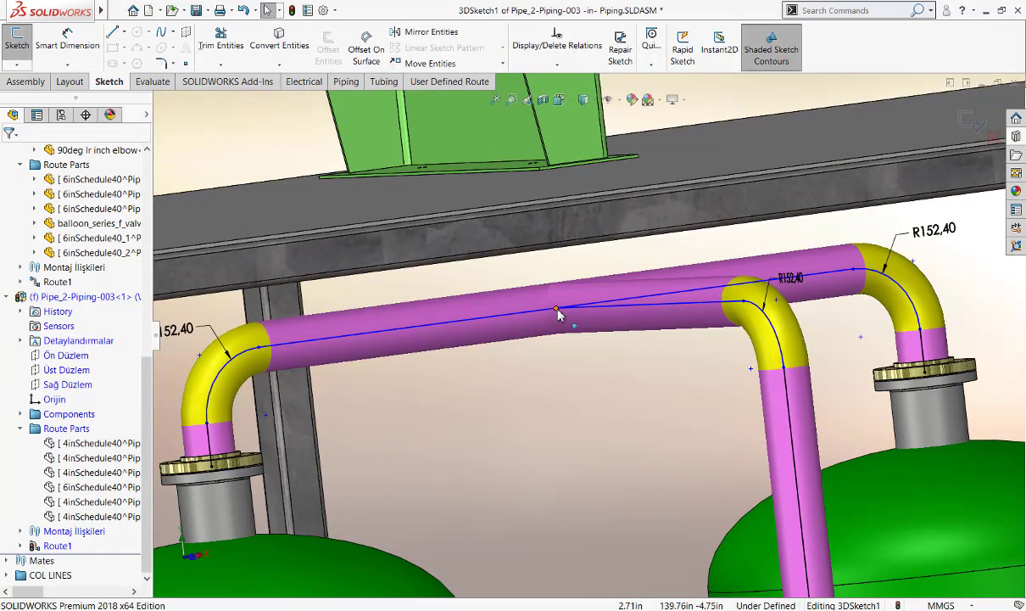
pyautogui.rightClick(558, 310)
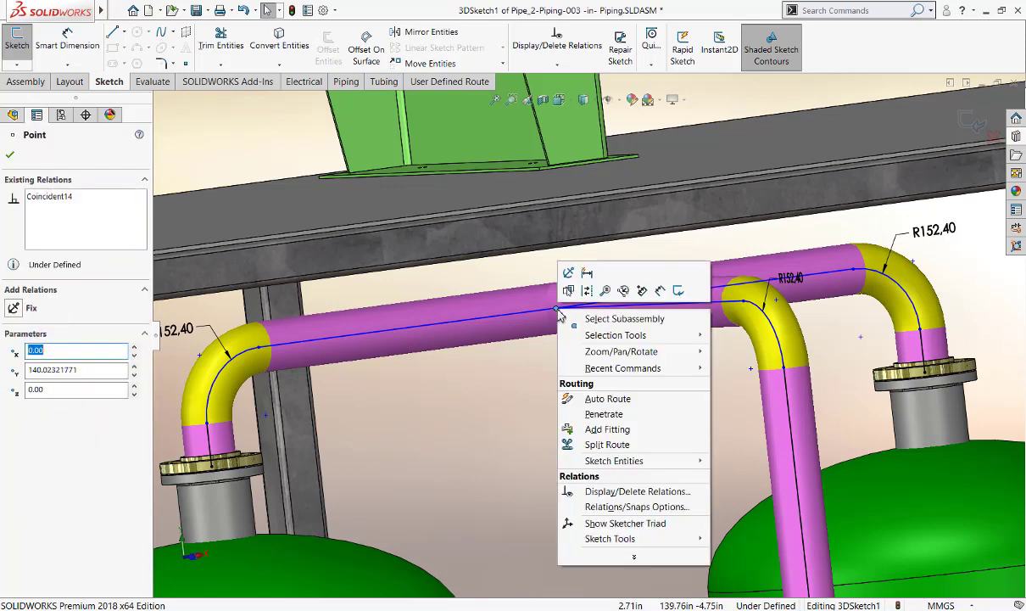
pyautogui.click(651, 415)
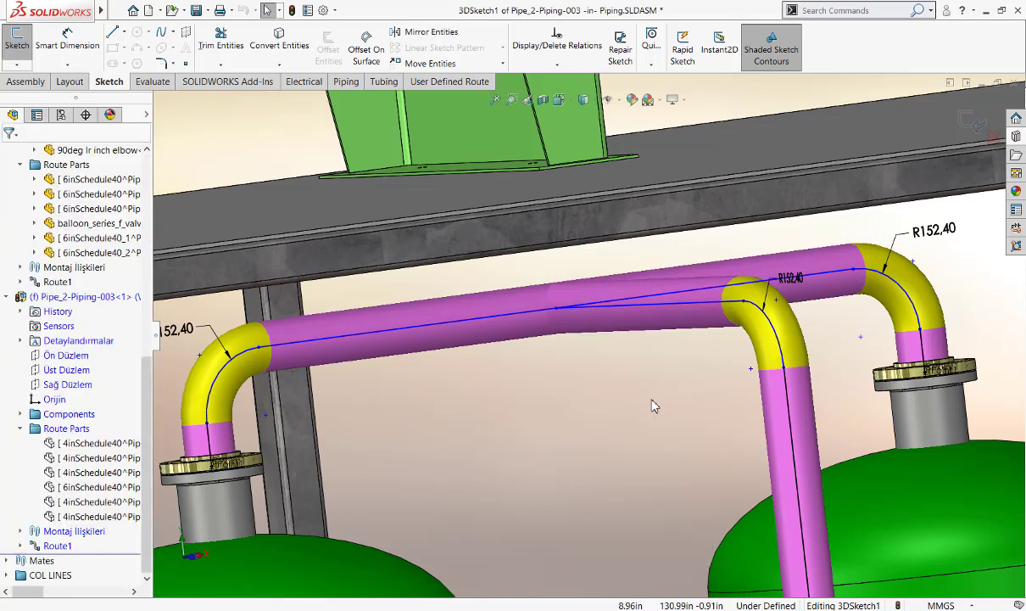
pyautogui.click(653, 406)
pyautogui.click(662, 412)
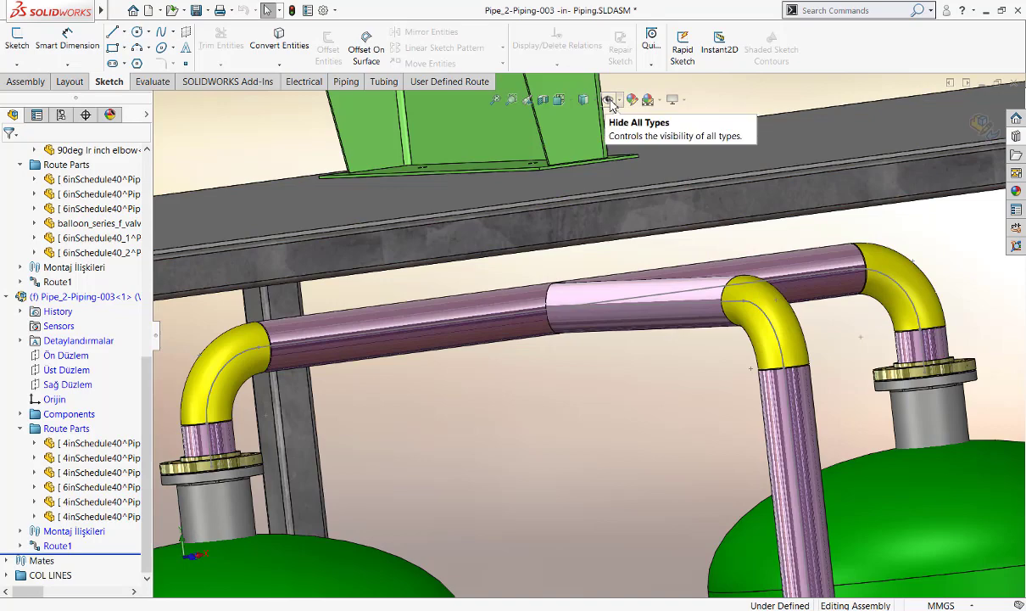
pyautogui.click(608, 100)
pyautogui.moveTo(613, 391); pyautogui.dragTo(647, 374, button='middle')
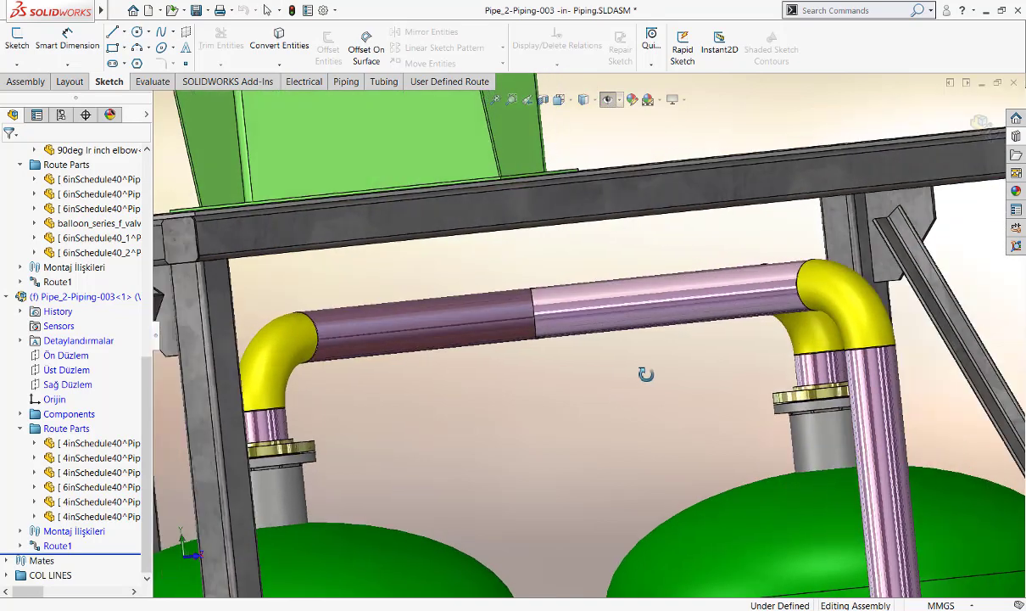
pyautogui.scroll(3, 567, 290)
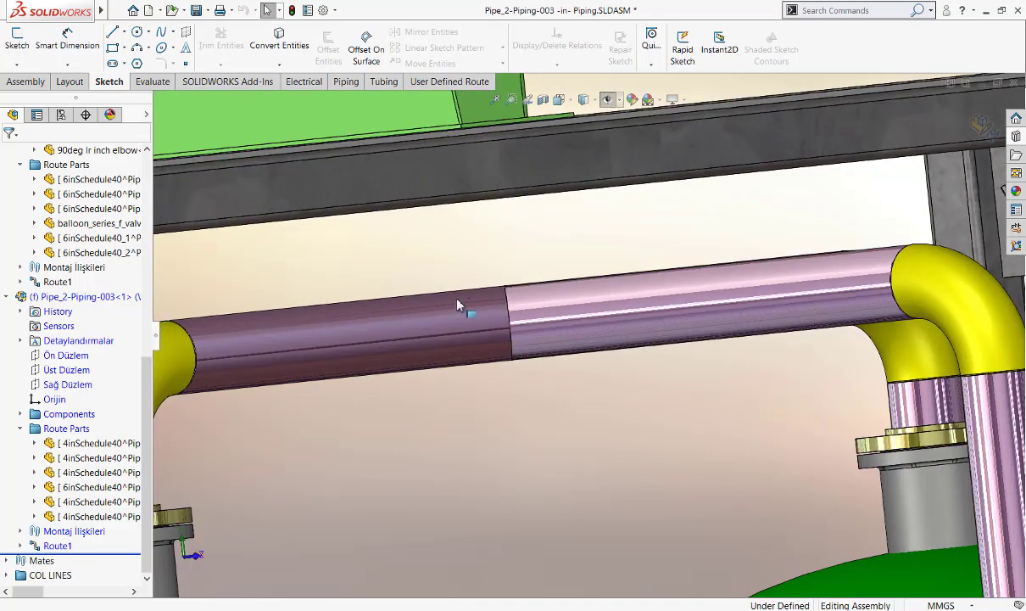
pyautogui.press('Tab')
pyautogui.moveTo(450, 313)
pyautogui.mouseDown(button='middle')
pyautogui.moveTo(533, 314)
pyautogui.moveTo(451, 323)
pyautogui.moveTo(463, 324)
pyautogui.mouseUp(button='middle')
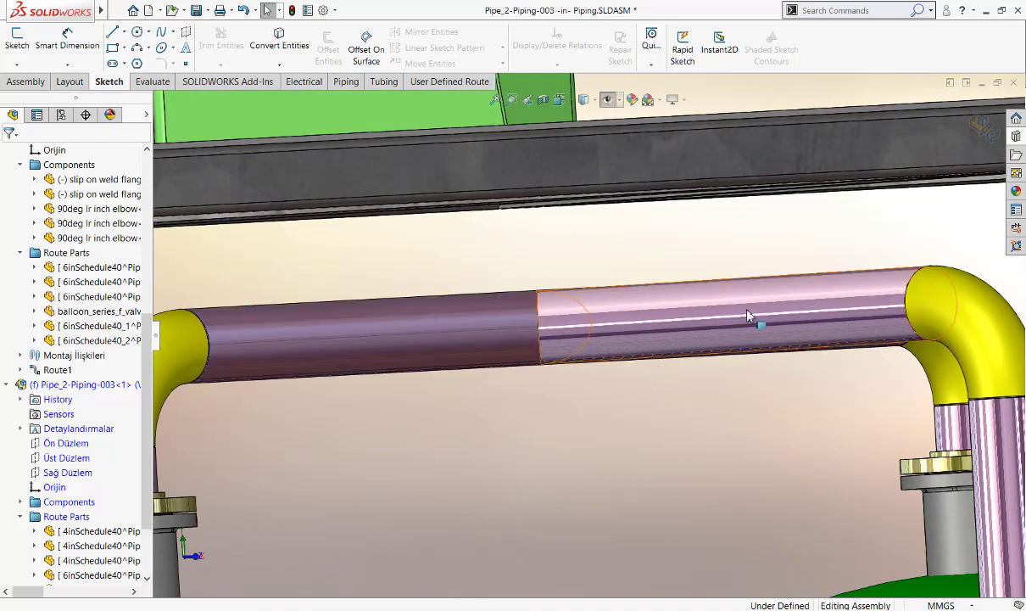
pyautogui.moveTo(596, 384)
pyautogui.mouseDown(button='middle')
pyautogui.moveTo(546, 375)
pyautogui.moveTo(582, 380)
pyautogui.mouseUp(button='middle')
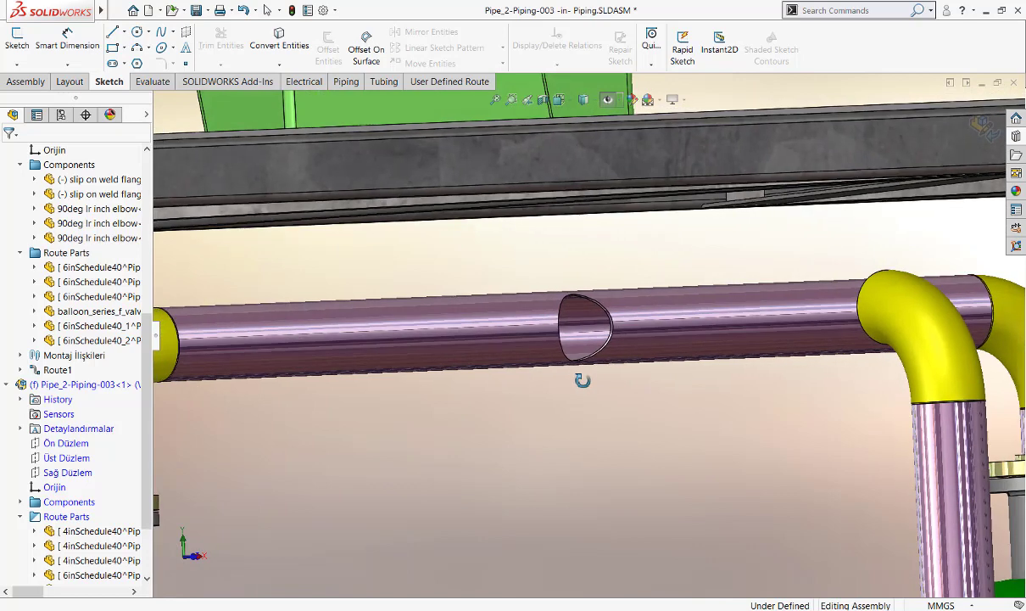
pyautogui.press('Escape')
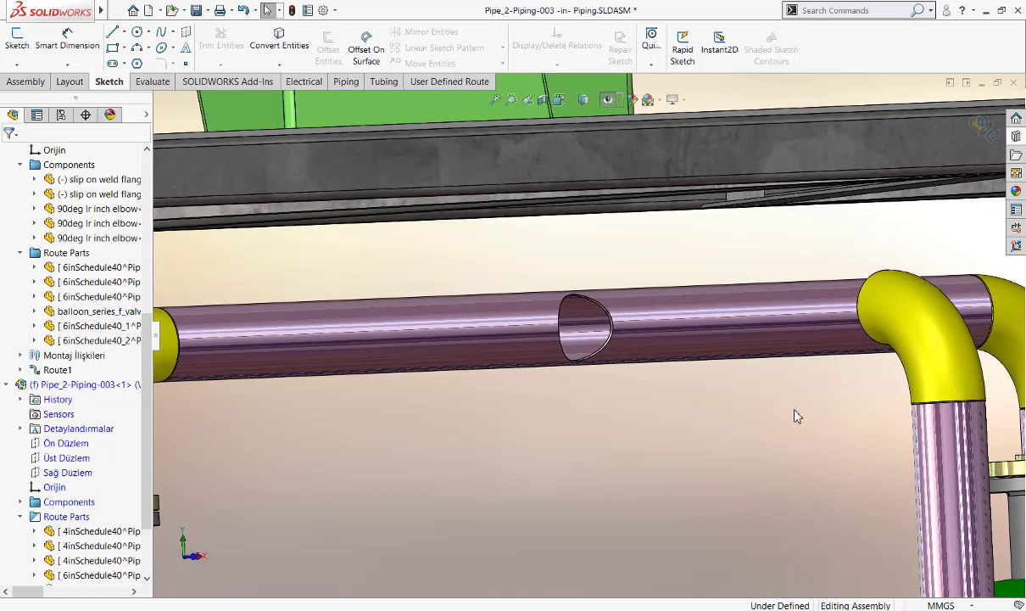
pyautogui.click(745, 304)
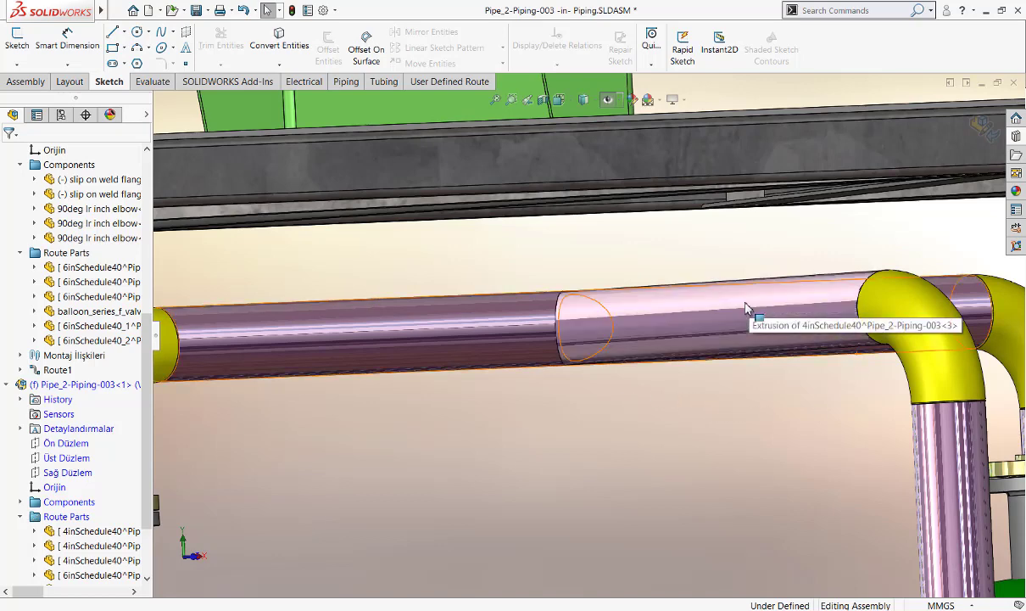
pyautogui.scroll(5, 671, 431)
pyautogui.moveTo(671, 431)
pyautogui.mouseDown(button='middle')
pyautogui.moveTo(569, 429)
pyautogui.moveTo(686, 410)
pyautogui.mouseUp(button='middle')
pyautogui.scroll(5, 569, 429)
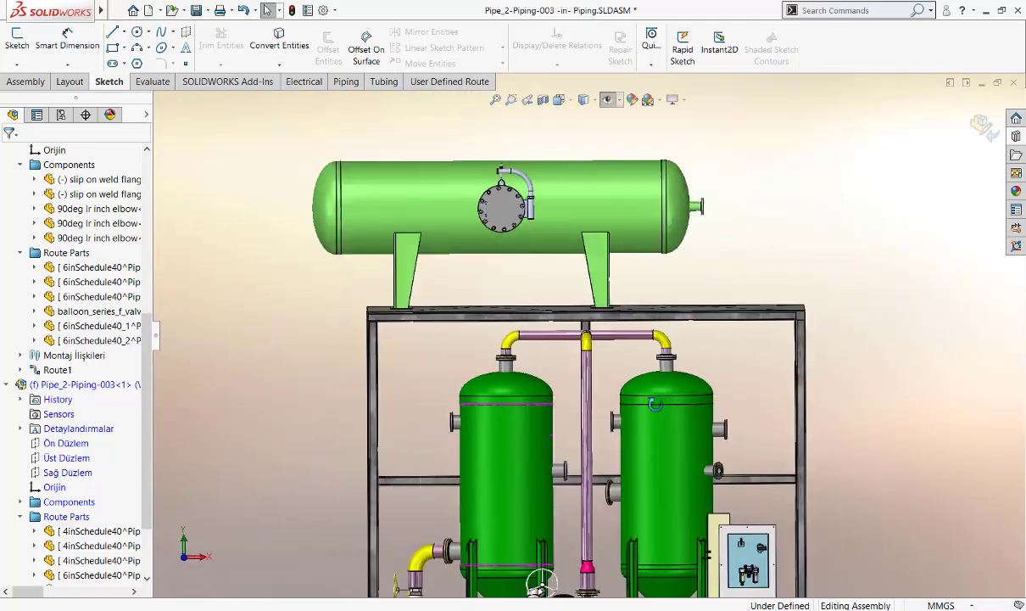
# Finish editing the Pipe_2 route and return to the Piping assembly.
pyautogui.scroll(-2, 585, 407)
pyautogui.scroll(-3, 583, 398)
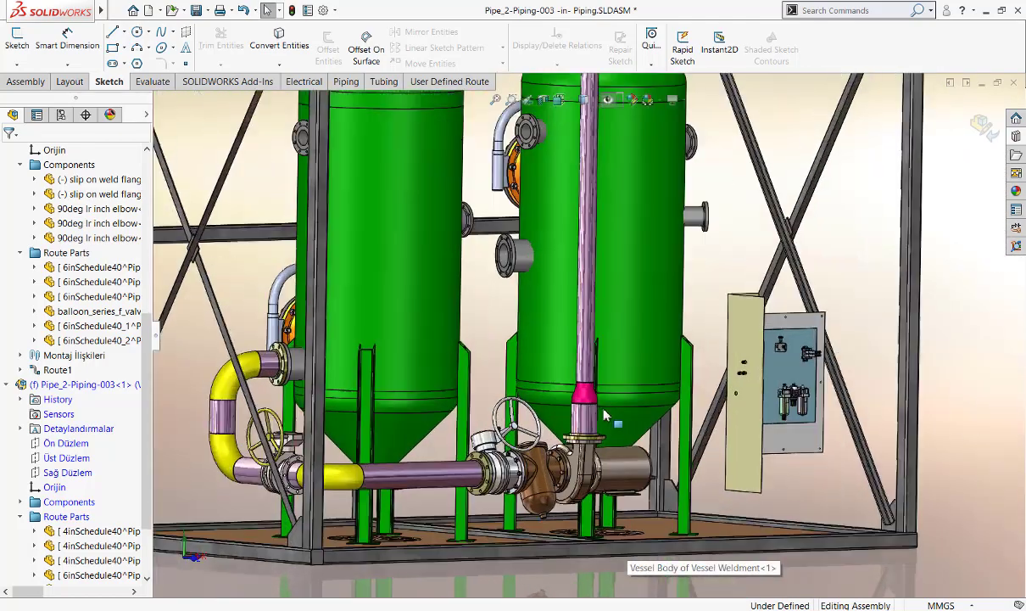
pyautogui.scroll(-3, 576, 407)
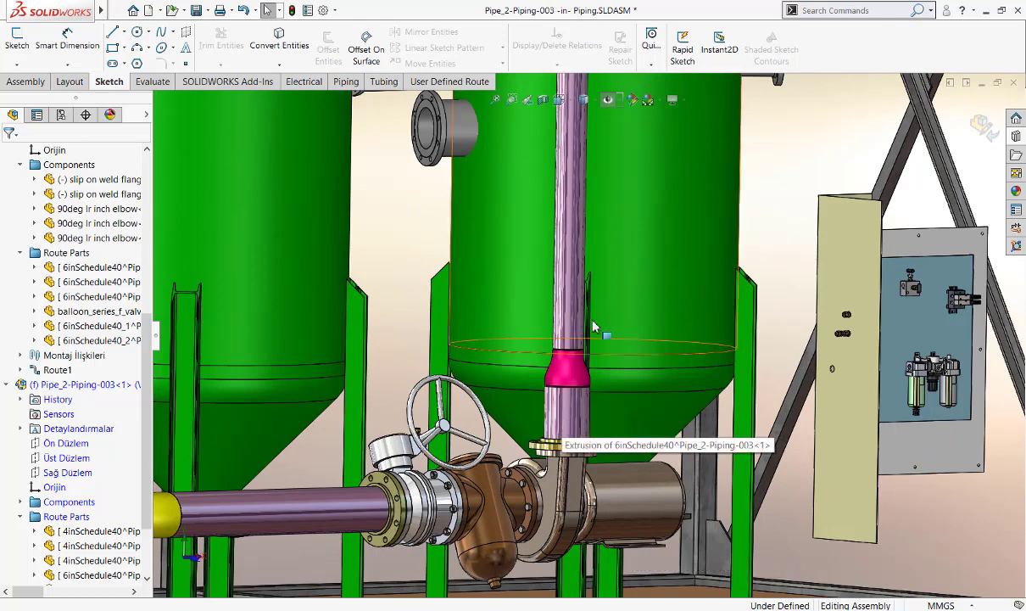
pyautogui.scroll(2, 576, 304)
pyautogui.scroll(2, 576, 305)
pyautogui.scroll(2, 576, 305)
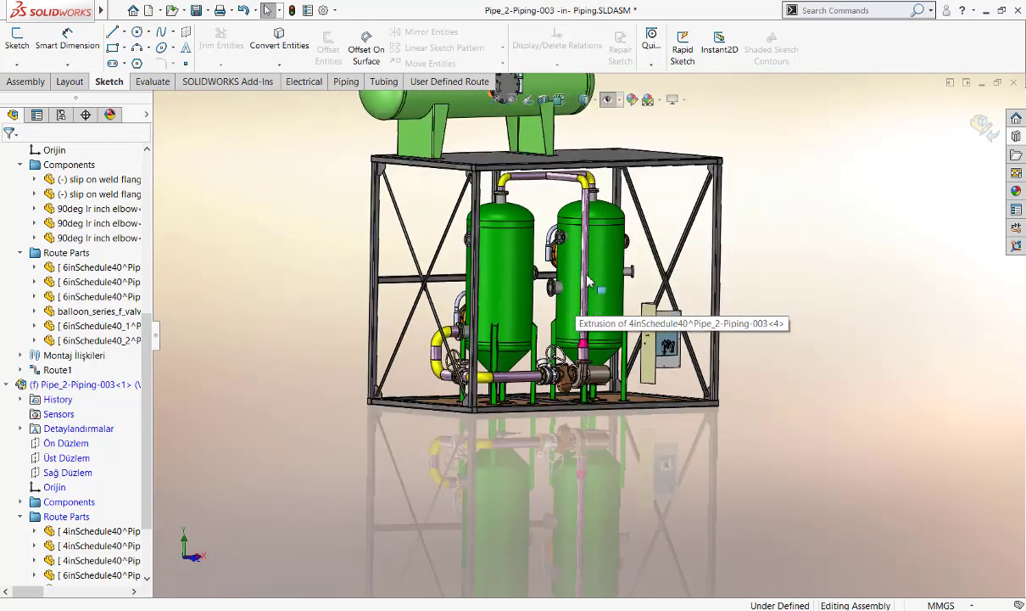
pyautogui.scroll(1, 586, 254)
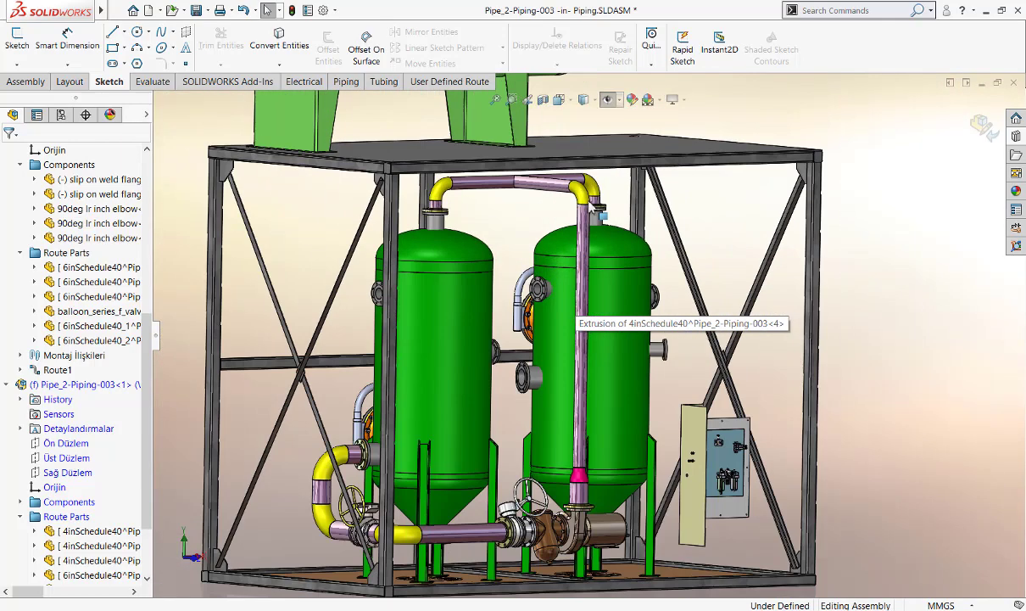
pyautogui.click(981, 124)
# Compare Pipe_1 and Pipe_2 in the tree and orbit to inspect the riser's top elbow.
pyautogui.click(70, 367)
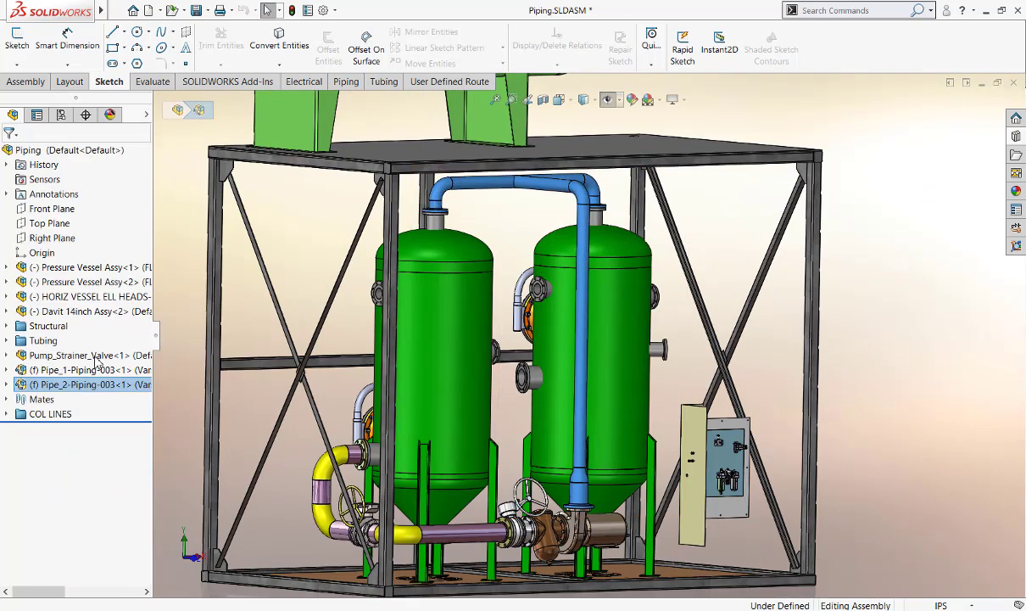
pyautogui.click(93, 372)
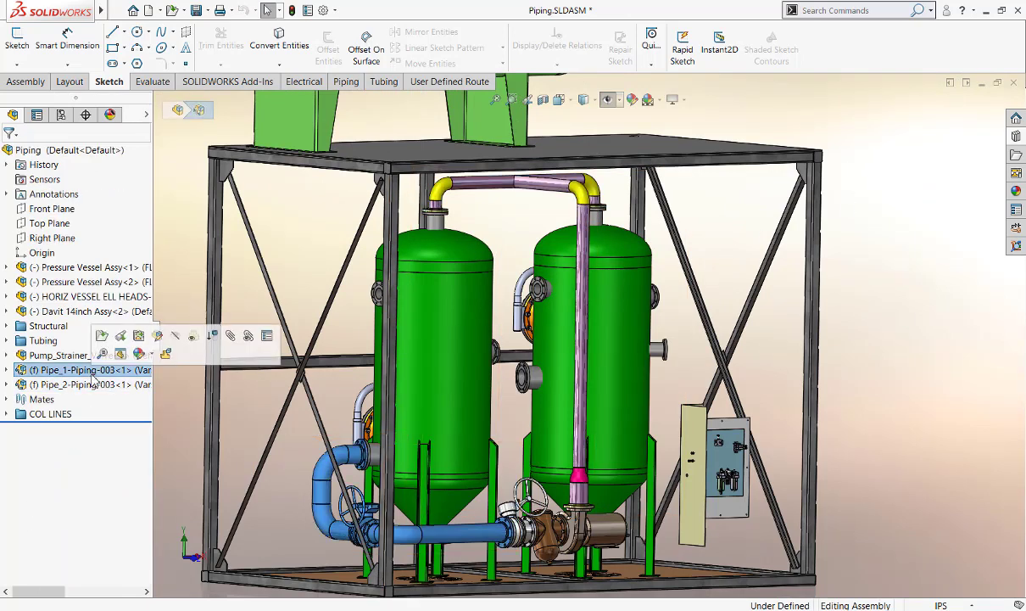
pyautogui.click(89, 384)
pyautogui.click(195, 260)
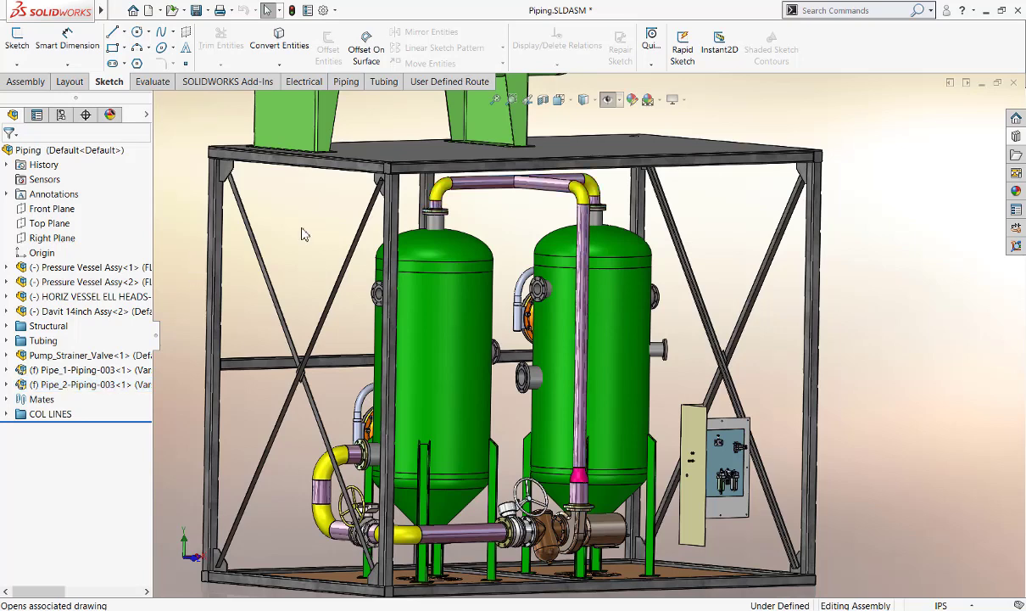
pyautogui.scroll(3, 298, 233)
pyautogui.scroll(2, 299, 233)
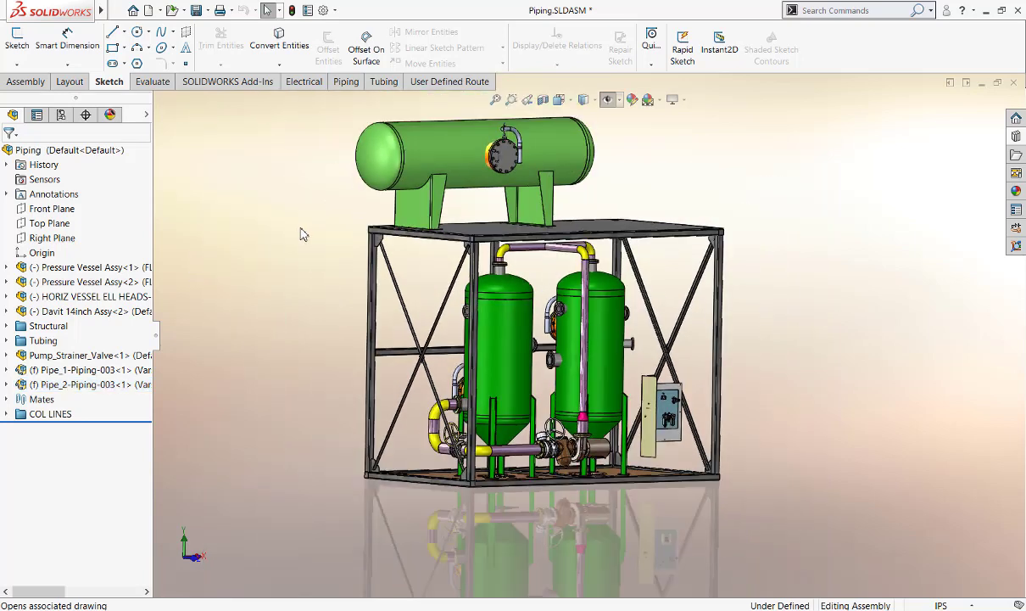
pyautogui.moveTo(477, 297)
pyautogui.mouseDown(button='middle')
pyautogui.moveTo(318, 340)
pyautogui.moveTo(327, 305)
pyautogui.moveTo(366, 333)
pyautogui.mouseUp(button='middle')
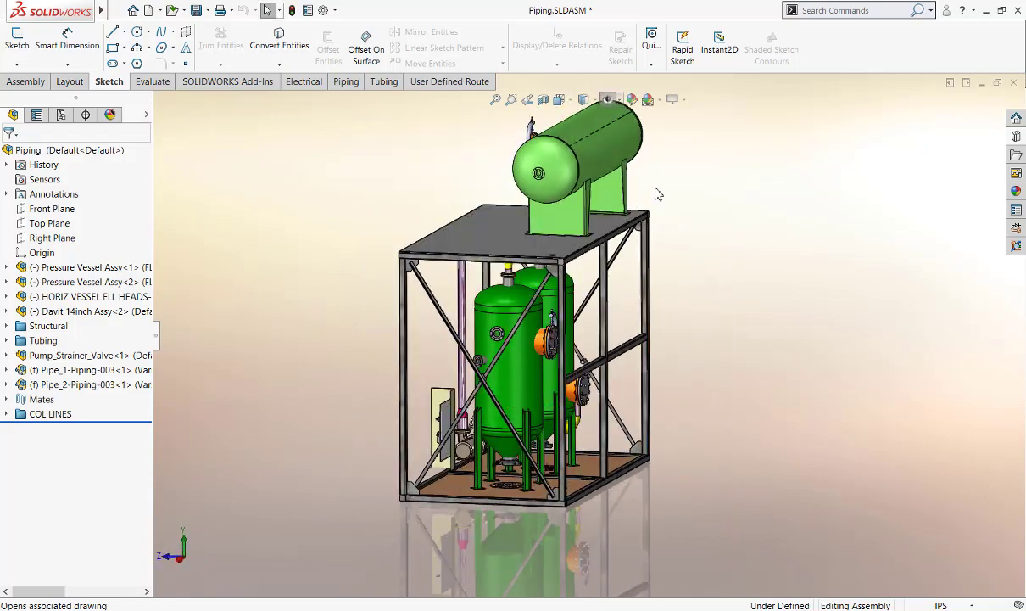
pyautogui.moveTo(658, 195); pyautogui.dragTo(617, 295, button='middle')
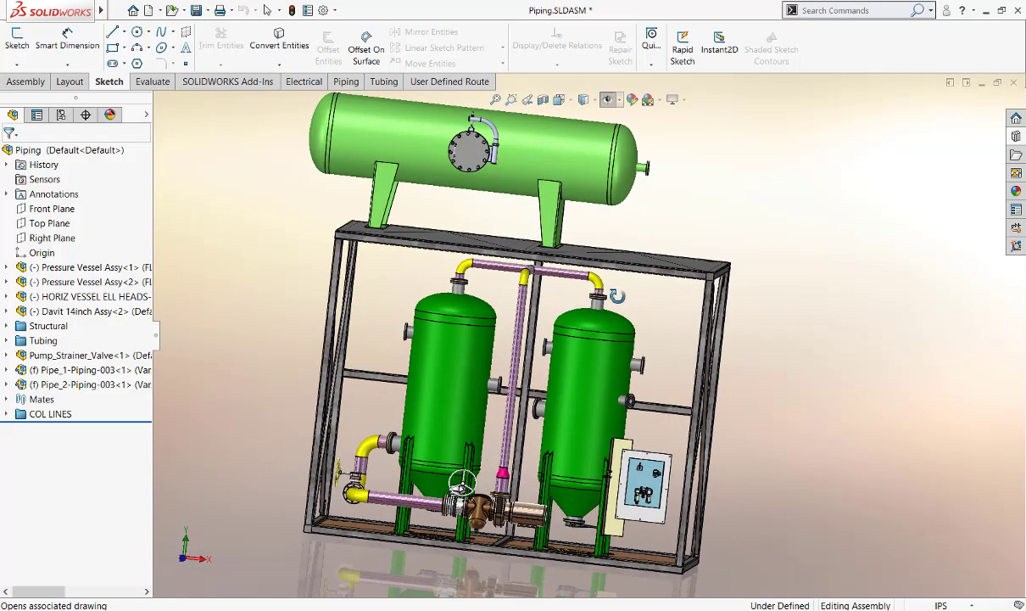
pyautogui.click(526, 277)
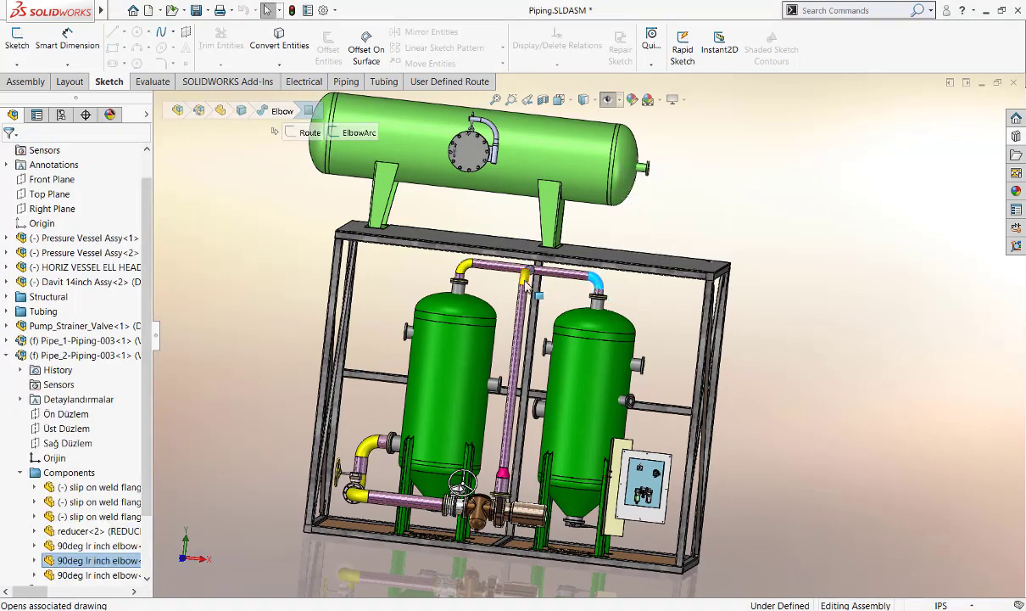
pyautogui.click(407, 280)
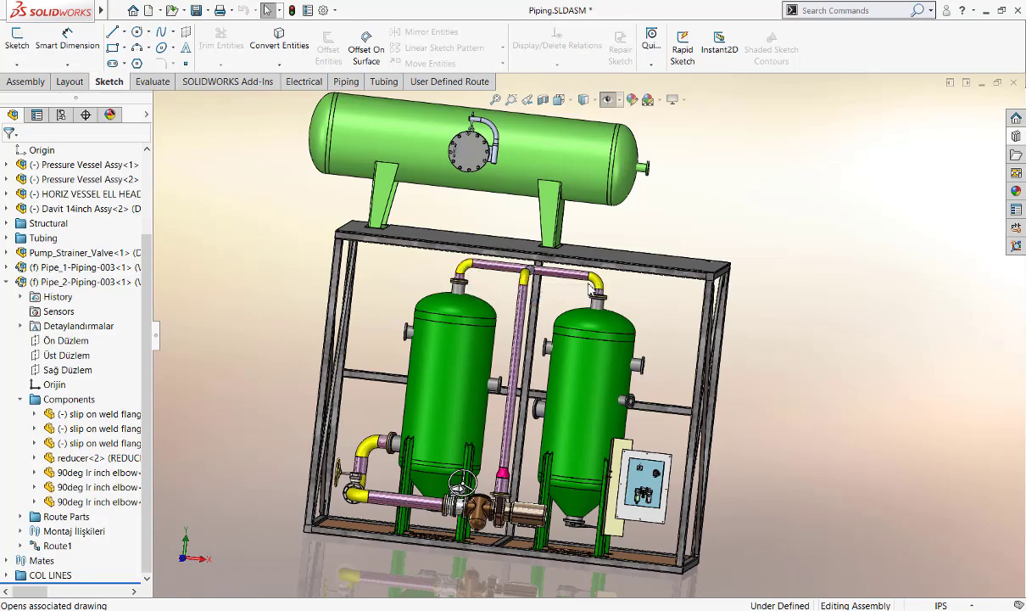
pyautogui.moveTo(597, 293); pyautogui.dragTo(446, 314, button='middle')
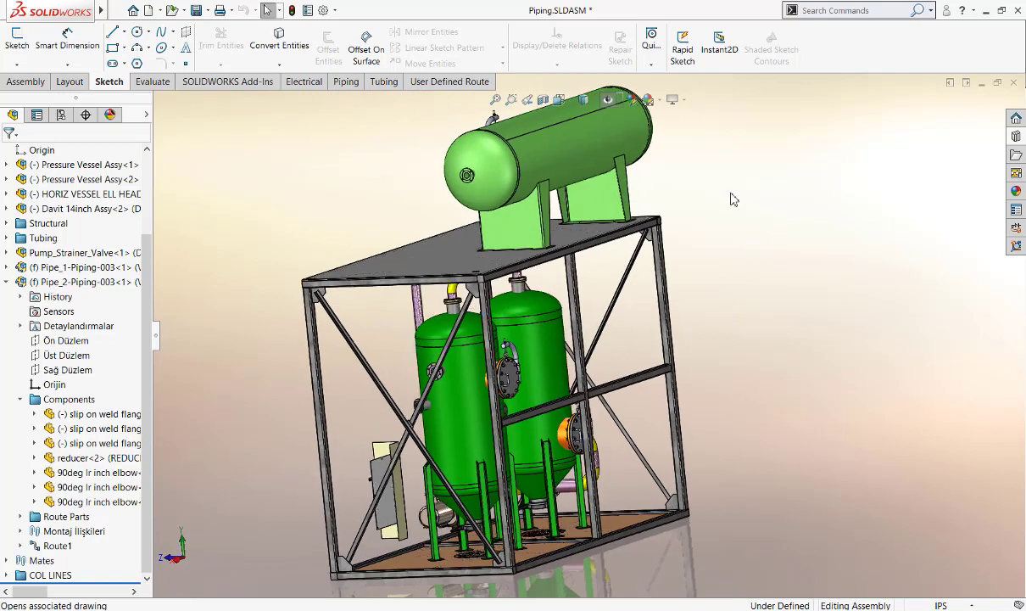
# Insert a slip-on weld flange from the piping flanges library into the assembly.
pyautogui.click(1016, 136)
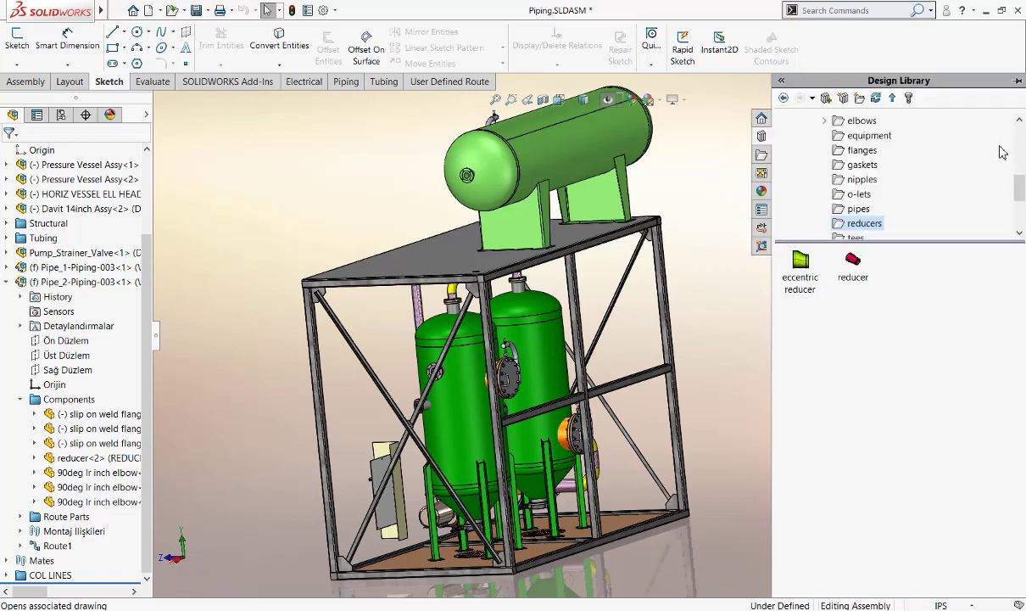
pyautogui.scroll(1, 1003, 152)
pyautogui.click(849, 136)
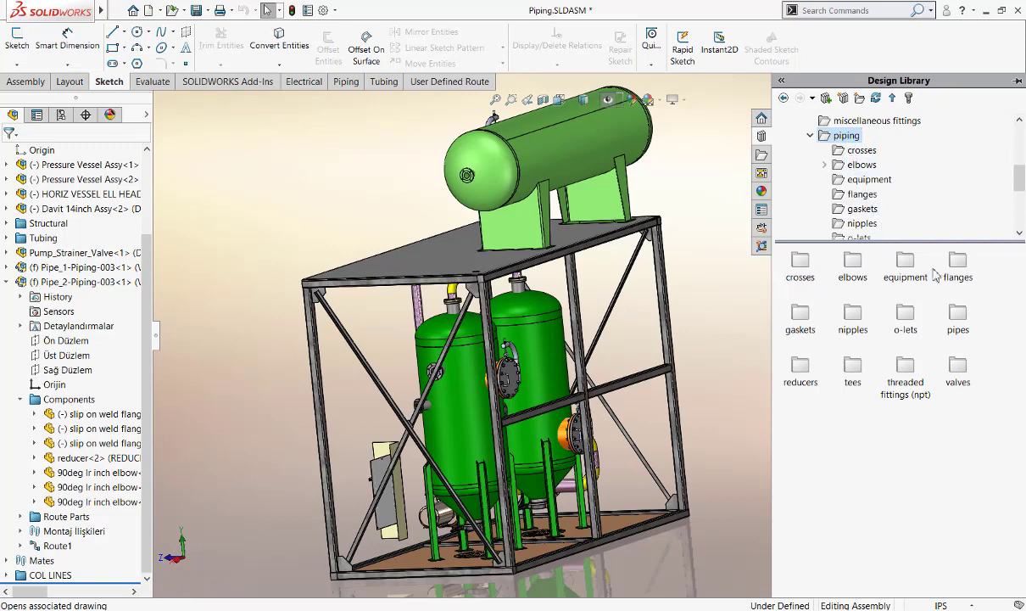
pyautogui.doubleClick(893, 271)
pyautogui.moveTo(802, 266); pyautogui.dragTo(554, 383)
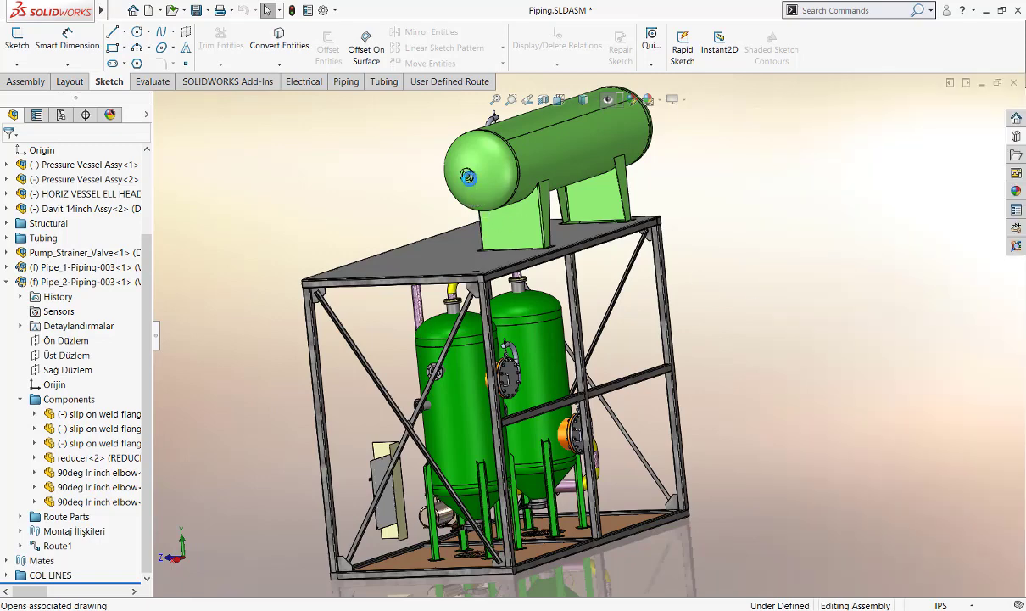
pyautogui.click(553, 381)
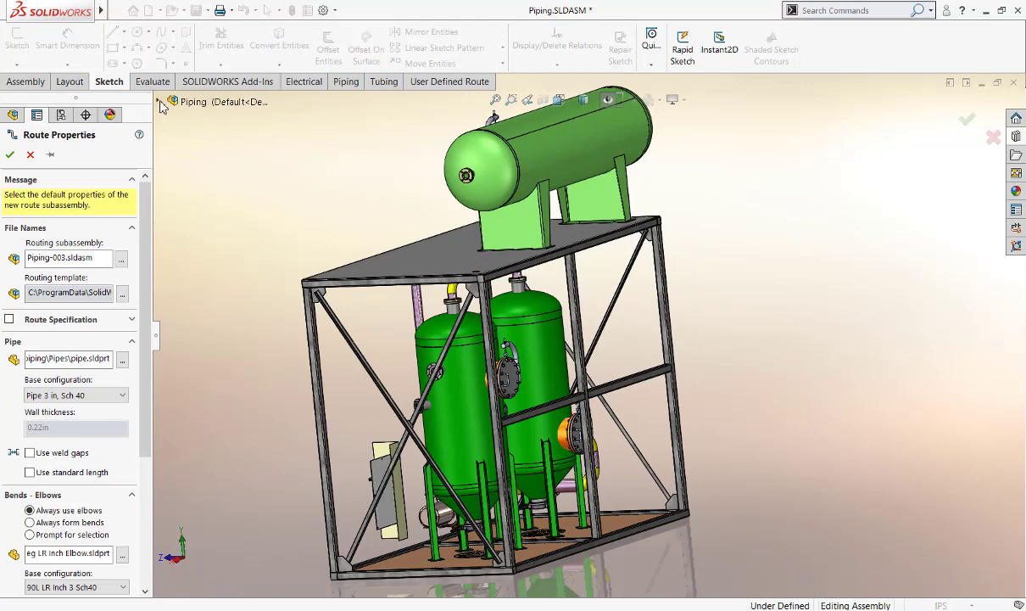
# Set the new route to form bends instead of elbows and start it at the vessel nozzle.
pyautogui.click(159, 102)
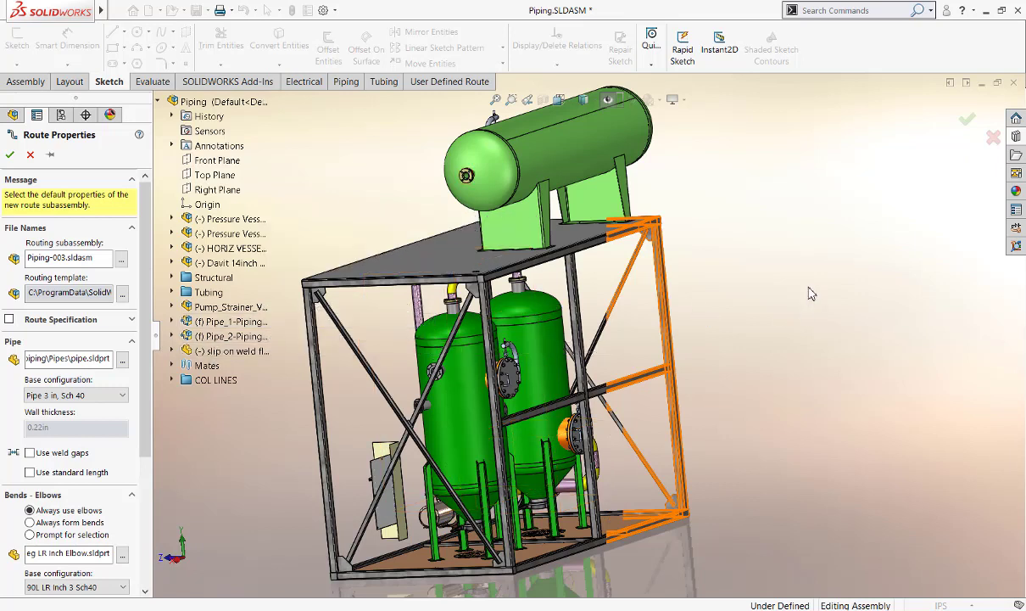
pyautogui.click(61, 525)
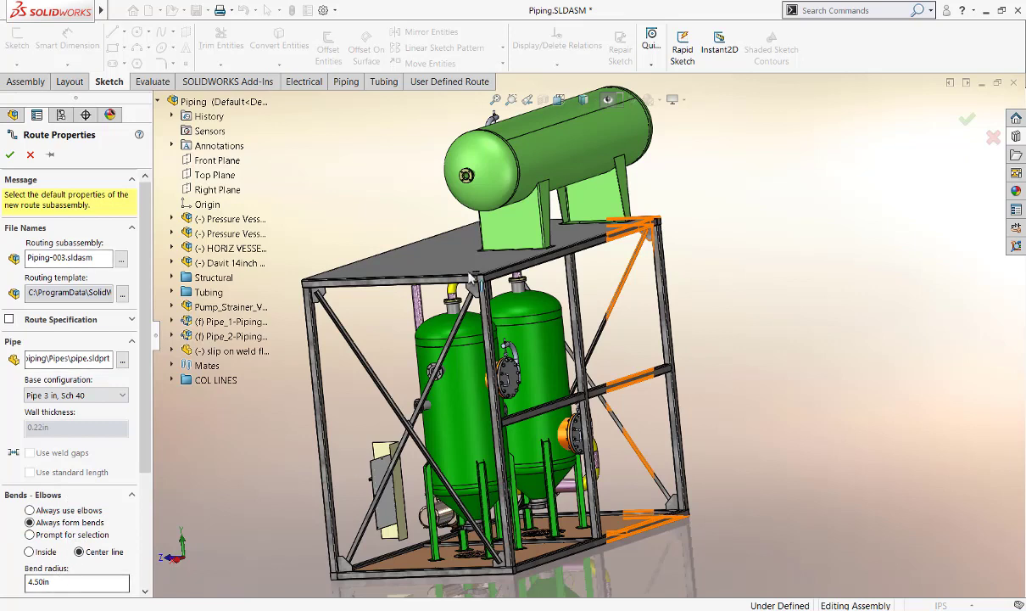
pyautogui.click(10, 155)
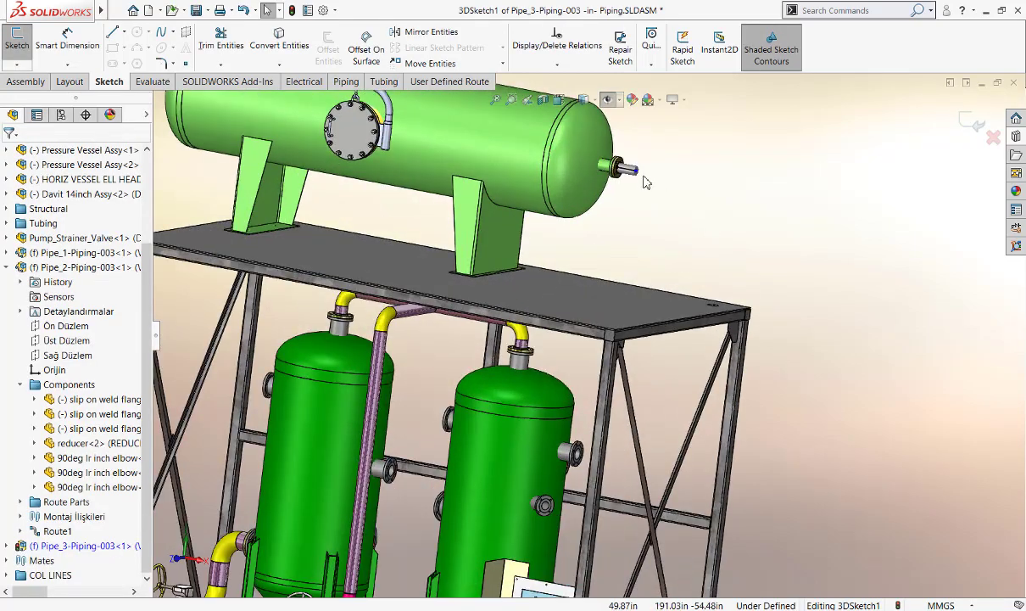
pyautogui.click(640, 178)
pyautogui.scroll(2, 678, 443)
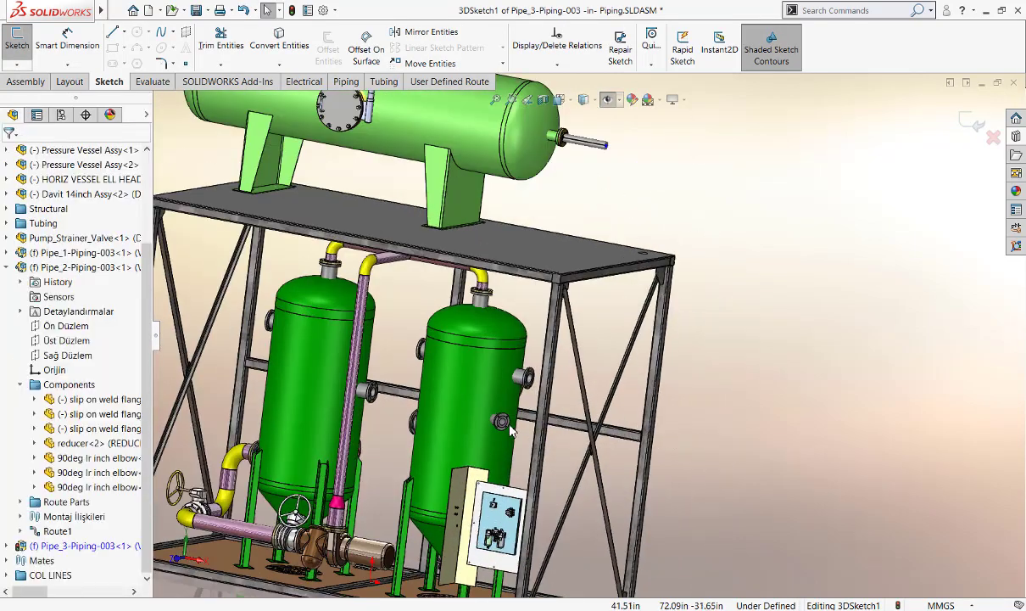
pyautogui.scroll(-3, 511, 431)
# Place a slip-on weld flange on the tank's side nozzle and lengthen the route line outward.
pyautogui.click(1016, 138)
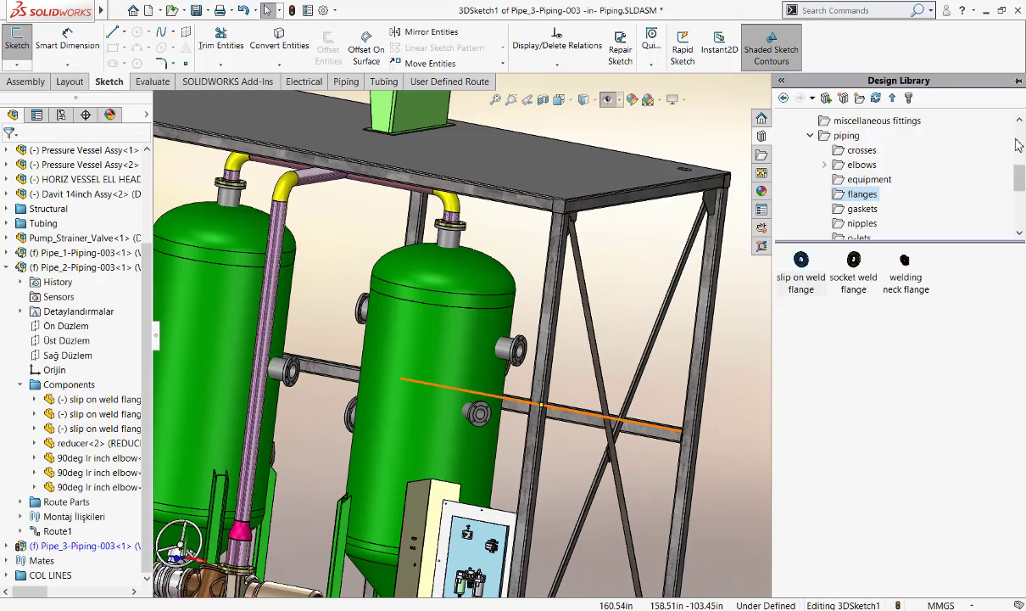
pyautogui.moveTo(802, 267); pyautogui.dragTo(479, 414)
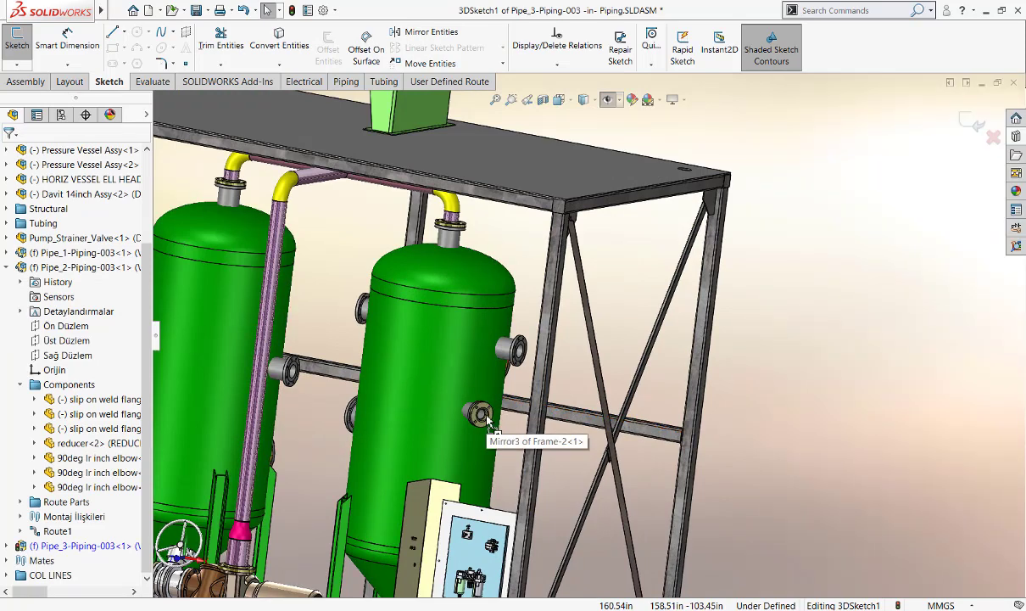
pyautogui.click(553, 381)
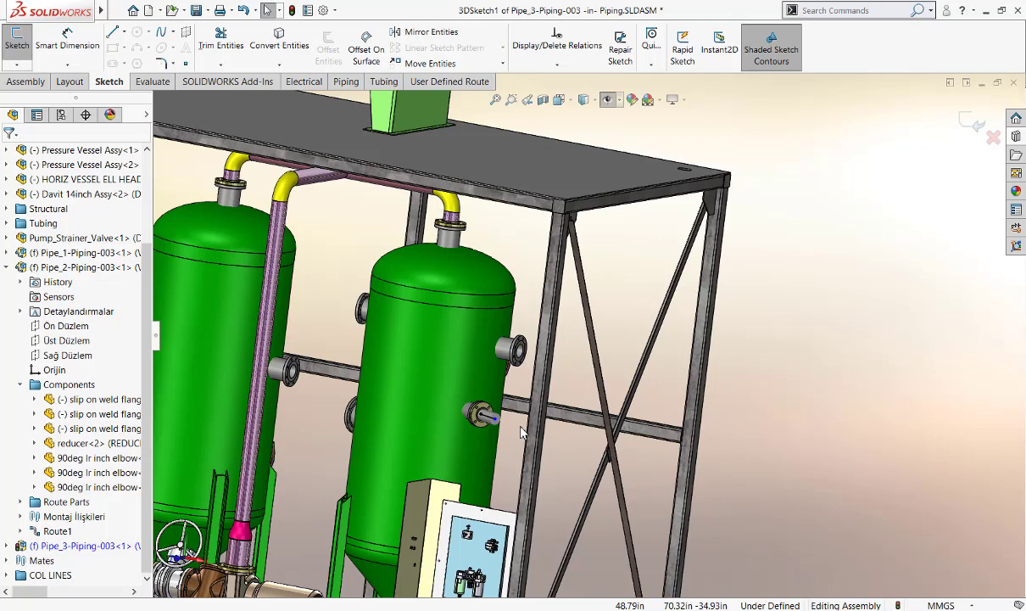
pyautogui.scroll(5, 522, 433)
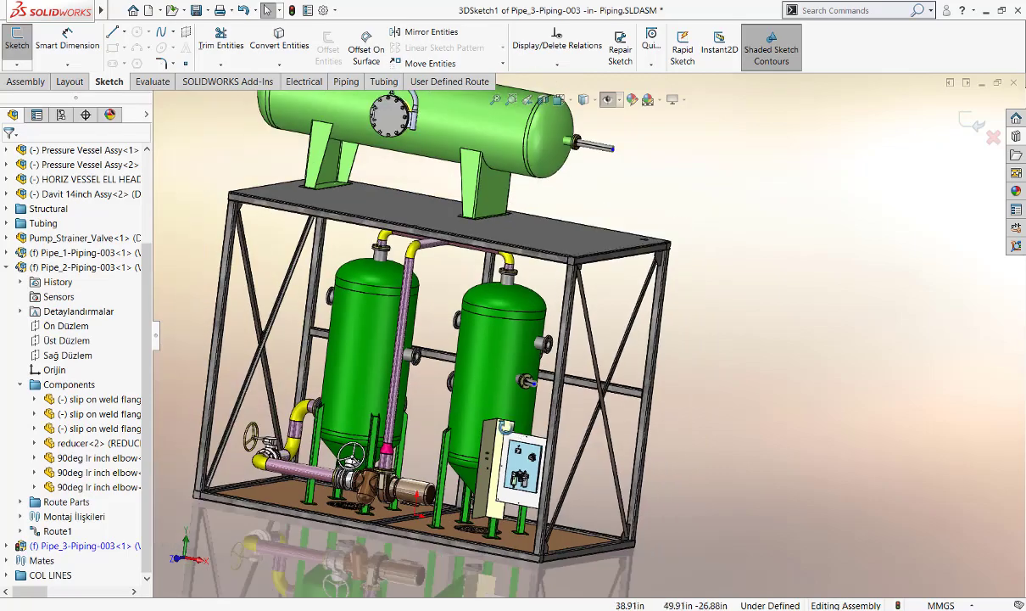
pyautogui.moveTo(521, 433)
pyautogui.mouseDown(button='middle')
pyautogui.moveTo(492, 211)
pyautogui.moveTo(248, 248)
pyautogui.mouseUp(button='middle')
pyautogui.scroll(-5, 492, 210)
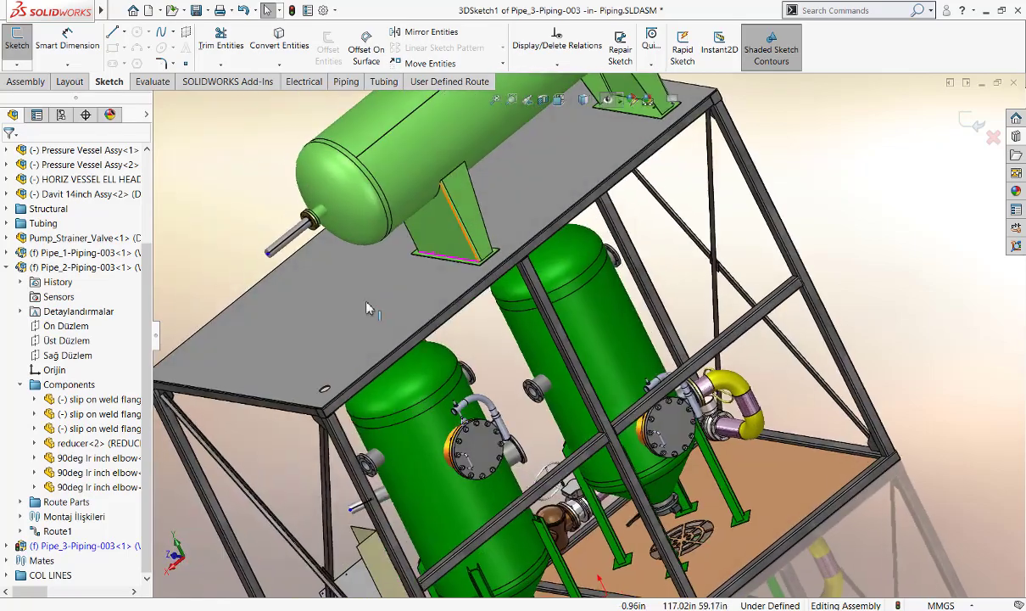
pyautogui.moveTo(268, 254); pyautogui.dragTo(189, 340)
# Sketch a route segment from the pipe end down toward the platform and shift it right.
pyautogui.press('Escape')
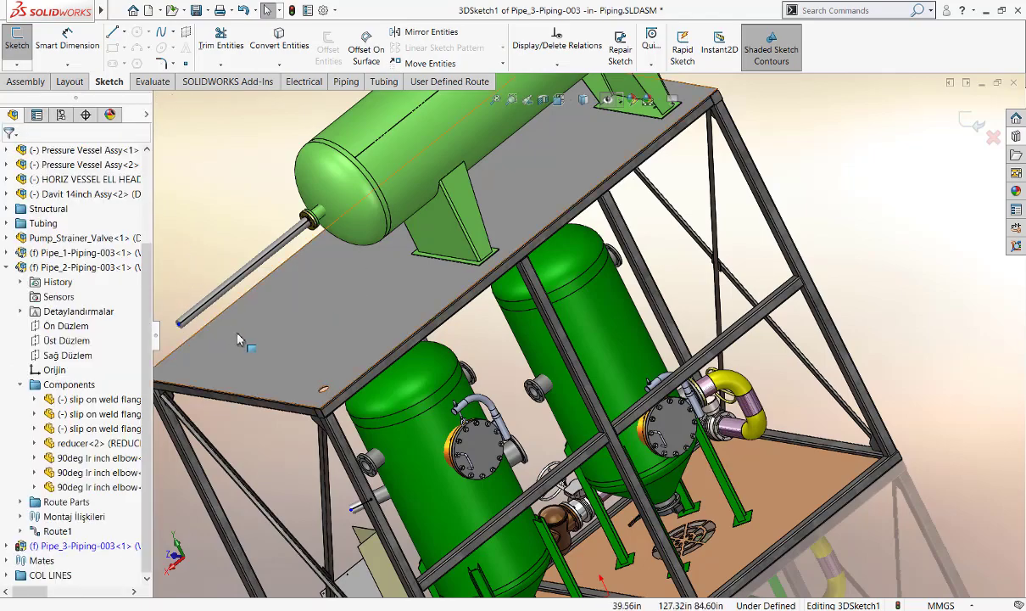
pyautogui.moveTo(232, 324); pyautogui.dragTo(144, 77, button='middle')
pyautogui.click(113, 33)
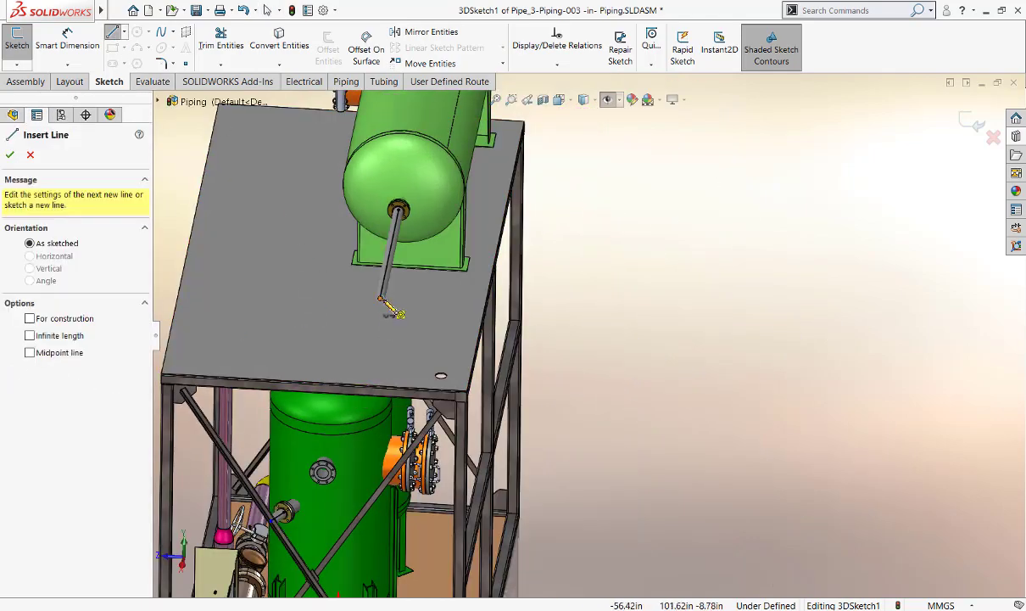
pyautogui.click(383, 303)
pyautogui.moveTo(379, 355)
pyautogui.mouseDown(button='middle')
pyautogui.moveTo(222, 340)
pyautogui.moveTo(348, 347)
pyautogui.moveTo(251, 374)
pyautogui.moveTo(428, 361)
pyautogui.moveTo(274, 291)
pyautogui.mouseUp(button='middle')
pyautogui.click(297, 360)
pyautogui.press('Escape')
pyautogui.scroll(-2, 362, 324)
pyautogui.scroll(3, 362, 324)
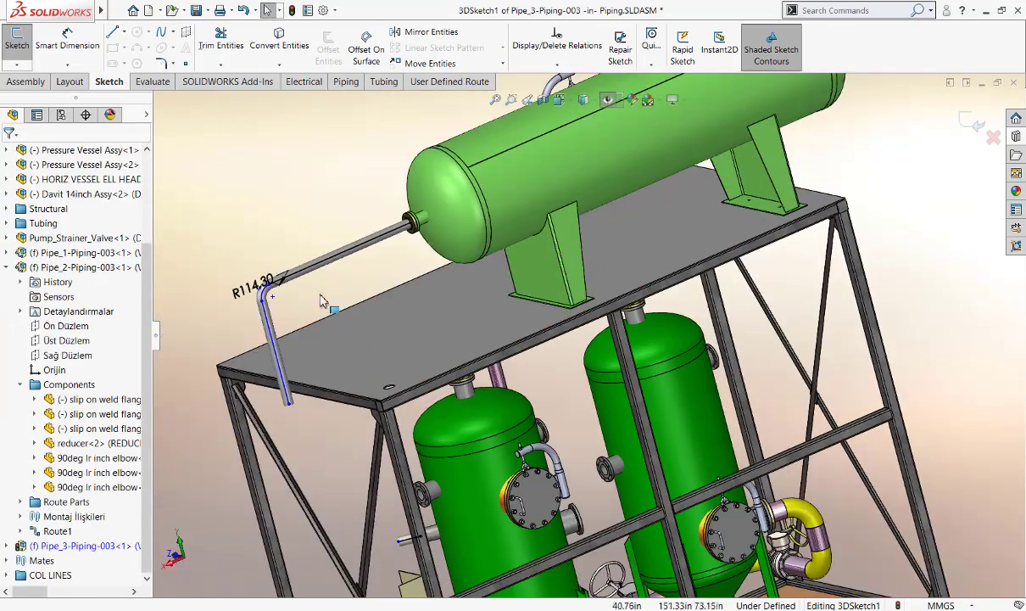
pyautogui.moveTo(268, 320); pyautogui.dragTo(336, 312)
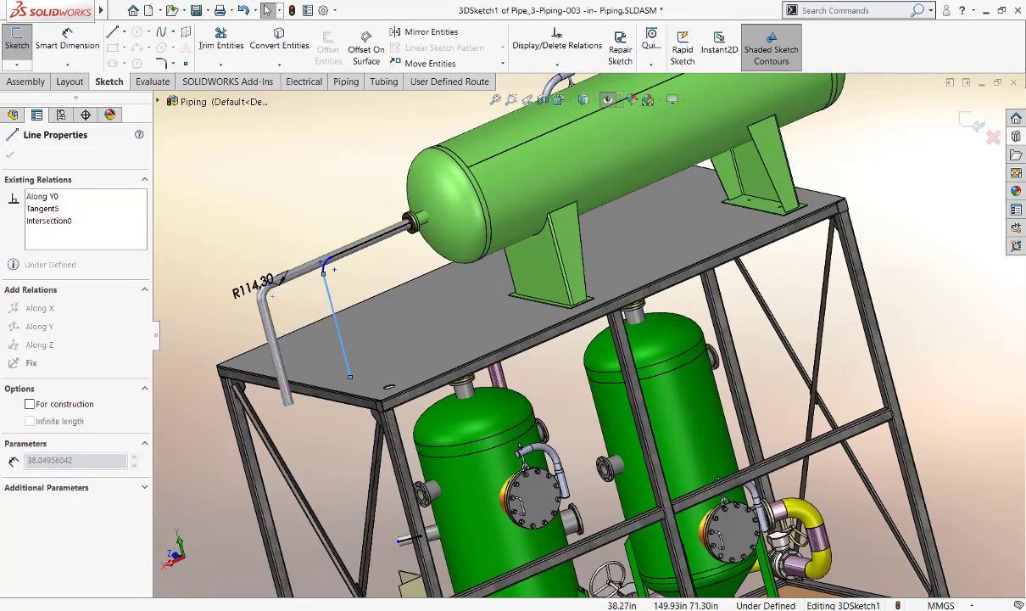
pyautogui.click(240, 177)
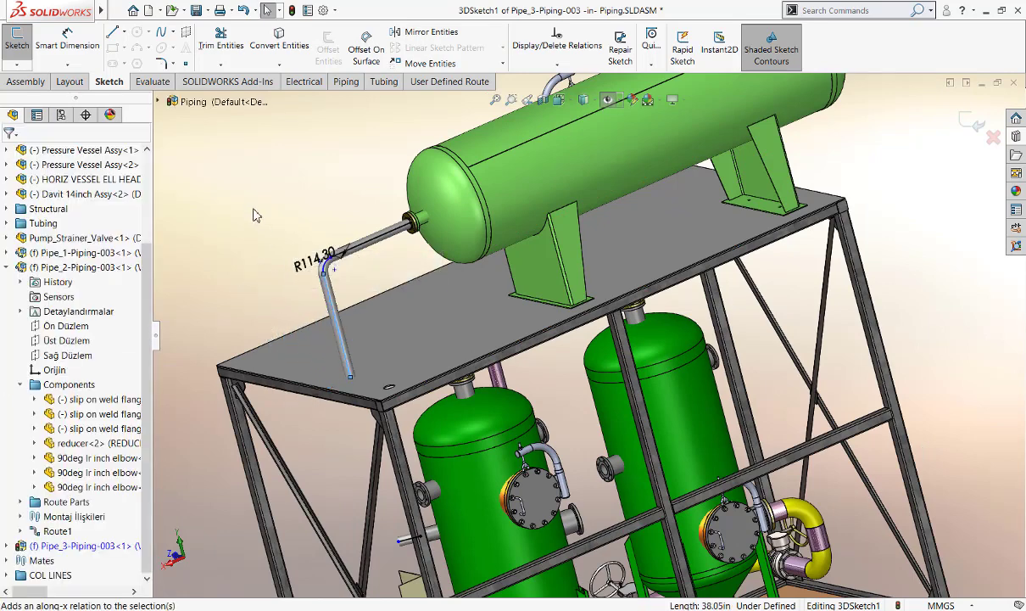
# Sketch the horizontal run across the platform and the drop down through the plate.
pyautogui.click(114, 34)
pyautogui.moveTo(356, 339); pyautogui.dragTo(406, 373, button='middle')
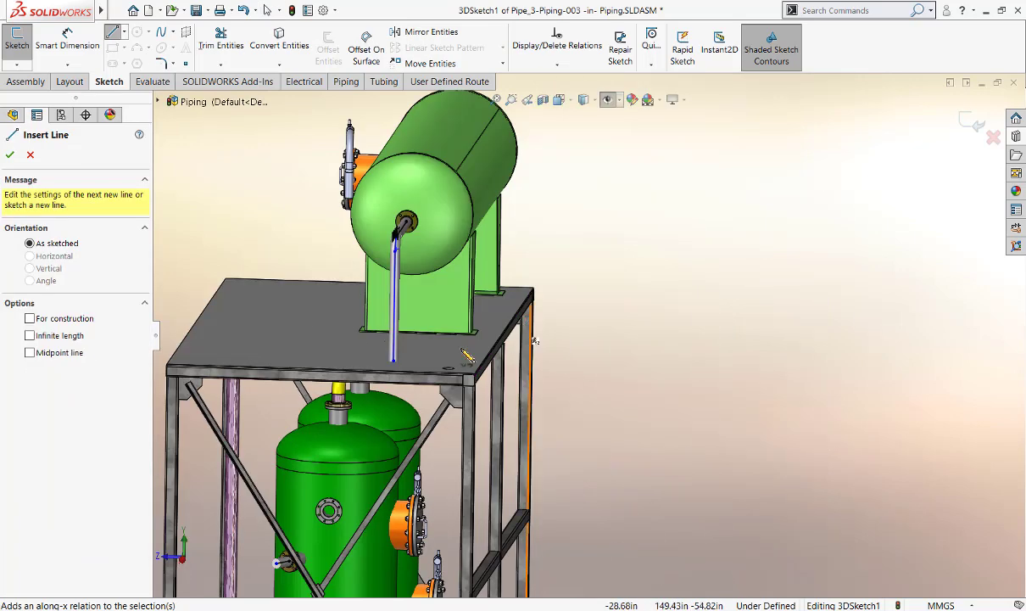
pyautogui.click(394, 361)
pyautogui.click(449, 363)
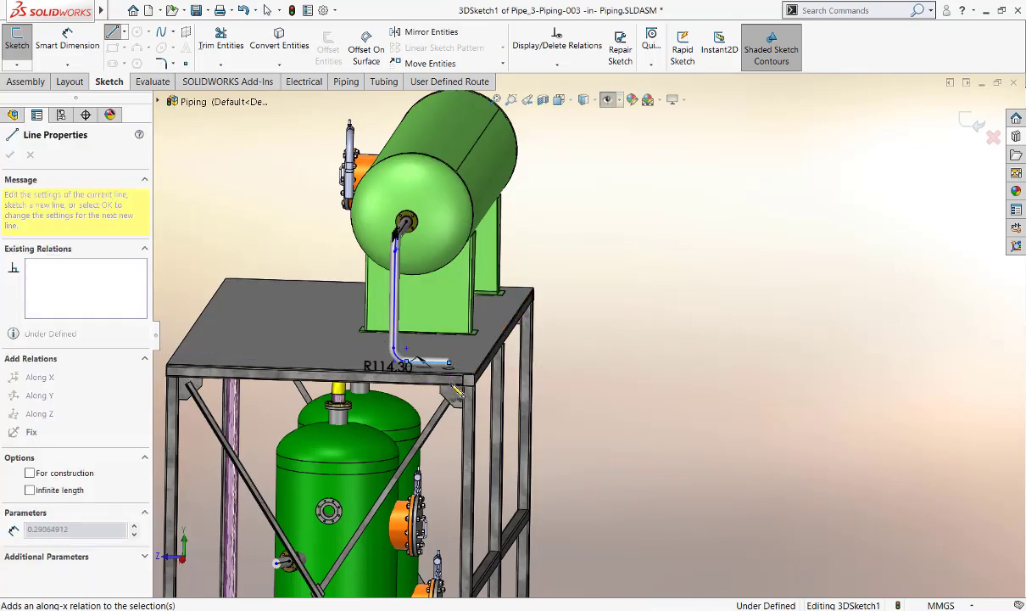
pyautogui.click(448, 499)
pyautogui.press('Escape')
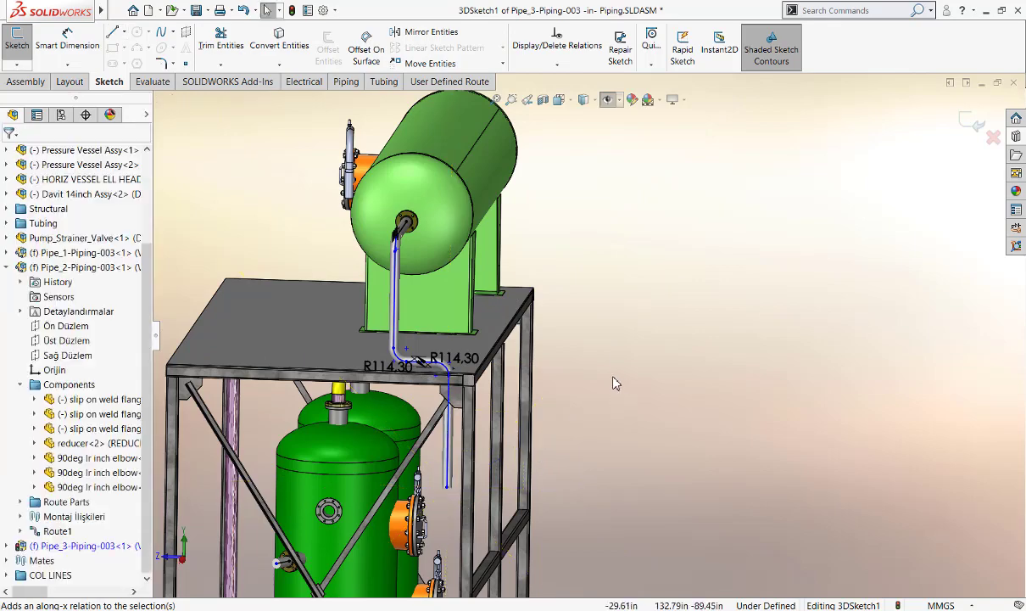
pyautogui.moveTo(580, 355); pyautogui.dragTo(552, 383, button='middle')
pyautogui.scroll(-2, 347, 424)
pyautogui.scroll(-4, 347, 425)
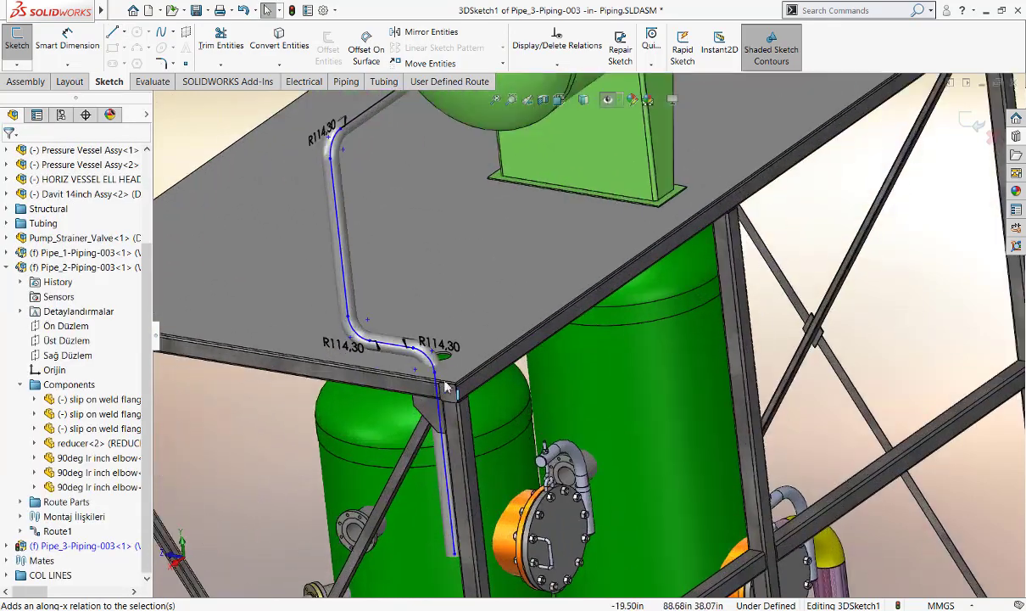
pyautogui.scroll(-1, 348, 424)
pyautogui.scroll(3, 555, 436)
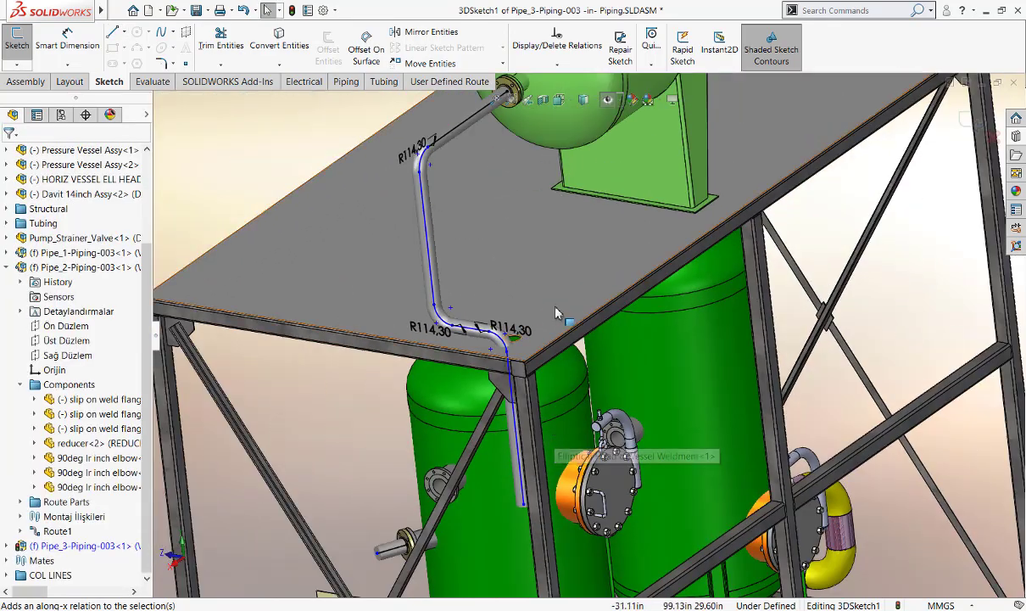
pyautogui.scroll(-2, 536, 352)
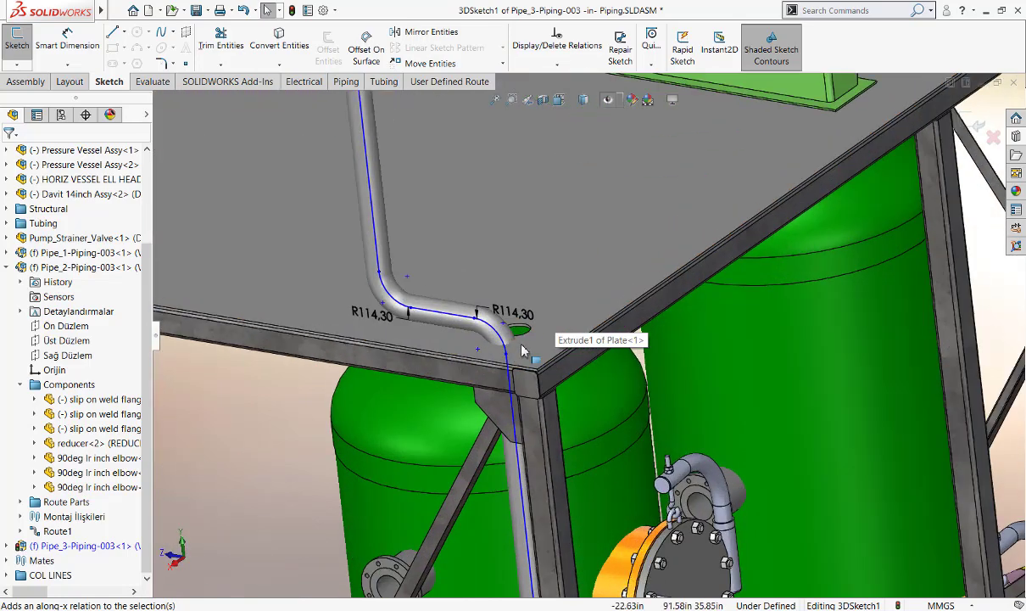
pyautogui.scroll(-1, 526, 344)
pyautogui.scroll(-1, 539, 331)
# Make the pipe's downward line concentric with the plate hole edge.
pyautogui.click(549, 315)
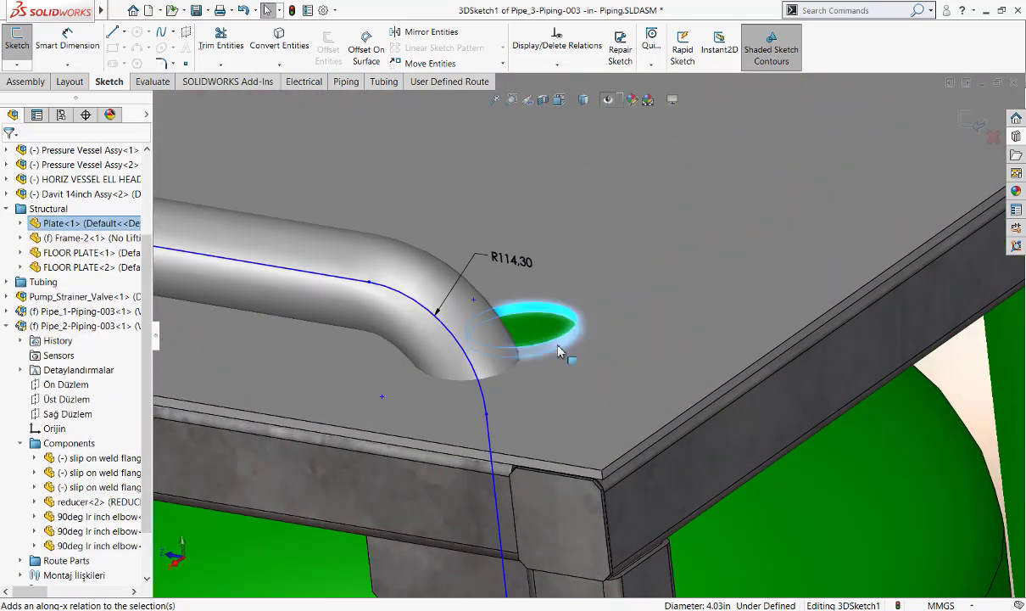
pyautogui.moveTo(560, 348); pyautogui.dragTo(545, 424, button='middle')
pyautogui.keyDown('ctrl'); pyautogui.click(535, 420); pyautogui.keyUp('ctrl')
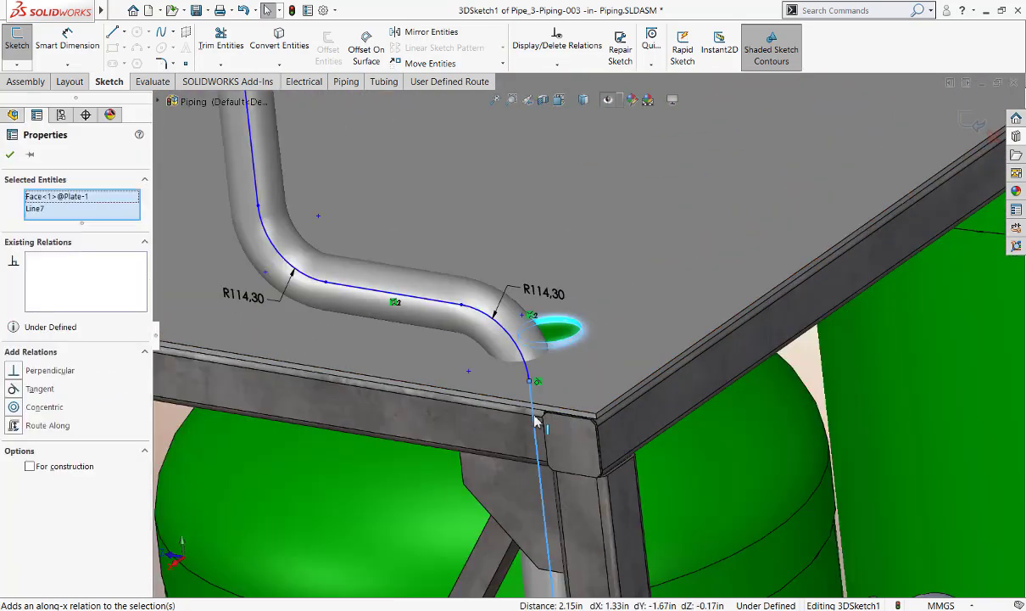
pyautogui.click(23, 411)
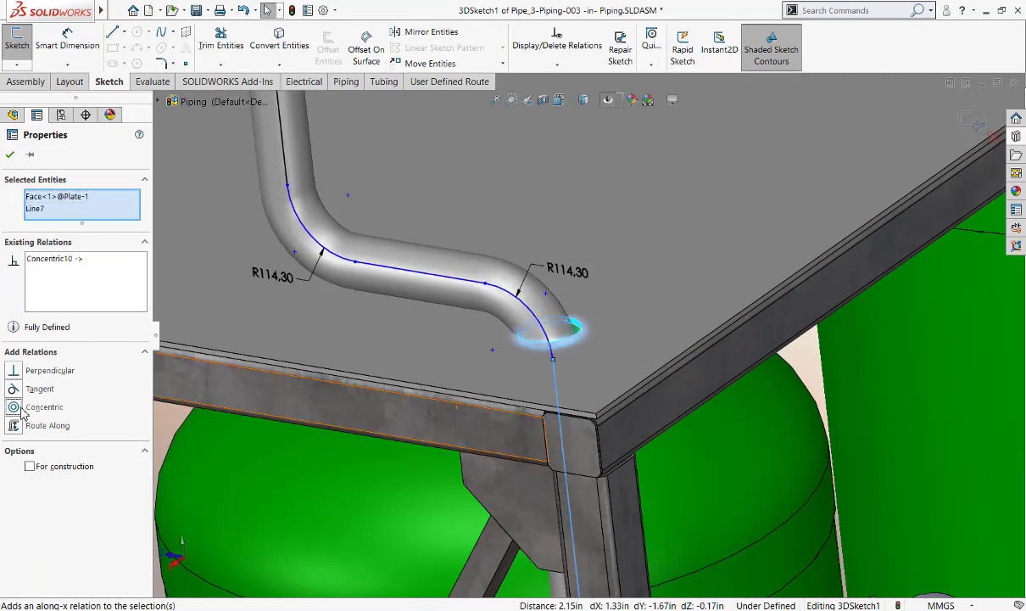
pyautogui.click(10, 157)
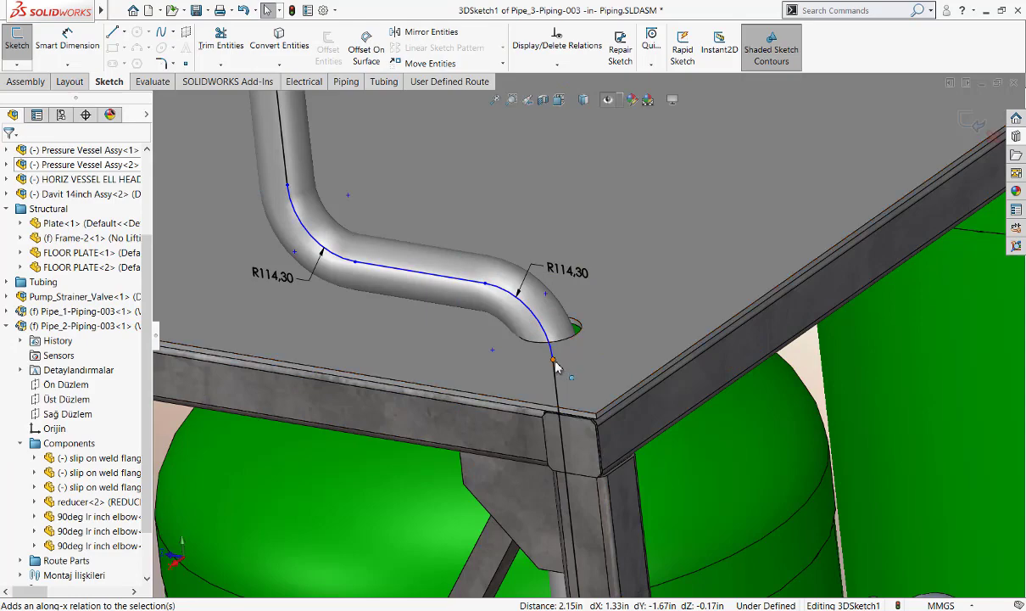
# Drag the downward leg's end point up to reposition it above the plate.
pyautogui.moveTo(554, 360); pyautogui.dragTo(549, 216)
pyautogui.scroll(2, 560, 250)
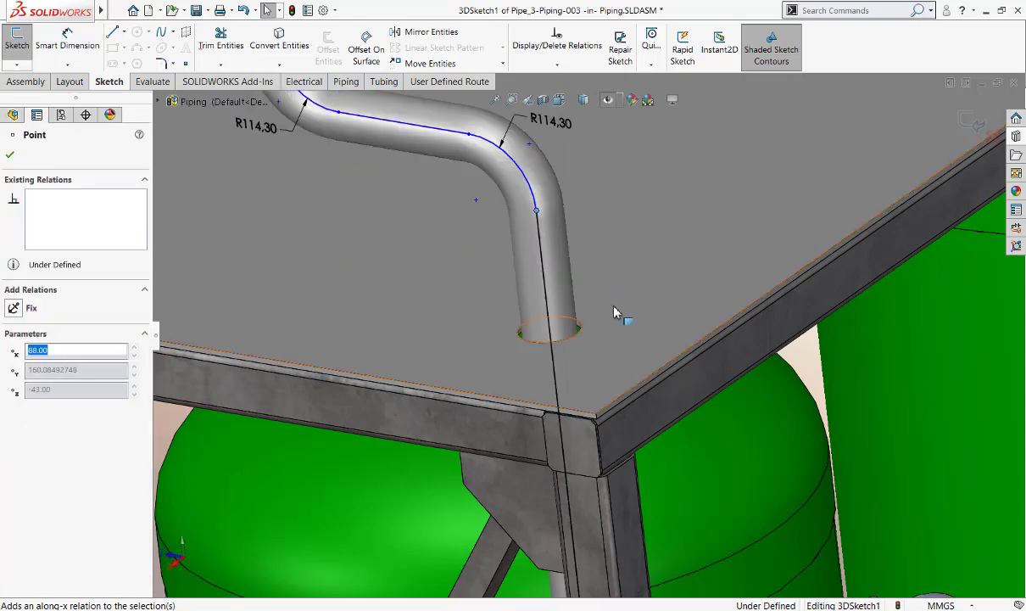
pyautogui.scroll(3, 575, 373)
pyautogui.scroll(2, 575, 380)
pyautogui.moveTo(575, 380); pyautogui.dragTo(694, 327, button='middle')
pyautogui.press('Escape')
pyautogui.scroll(-2, 490, 257)
pyautogui.scroll(-2, 483, 258)
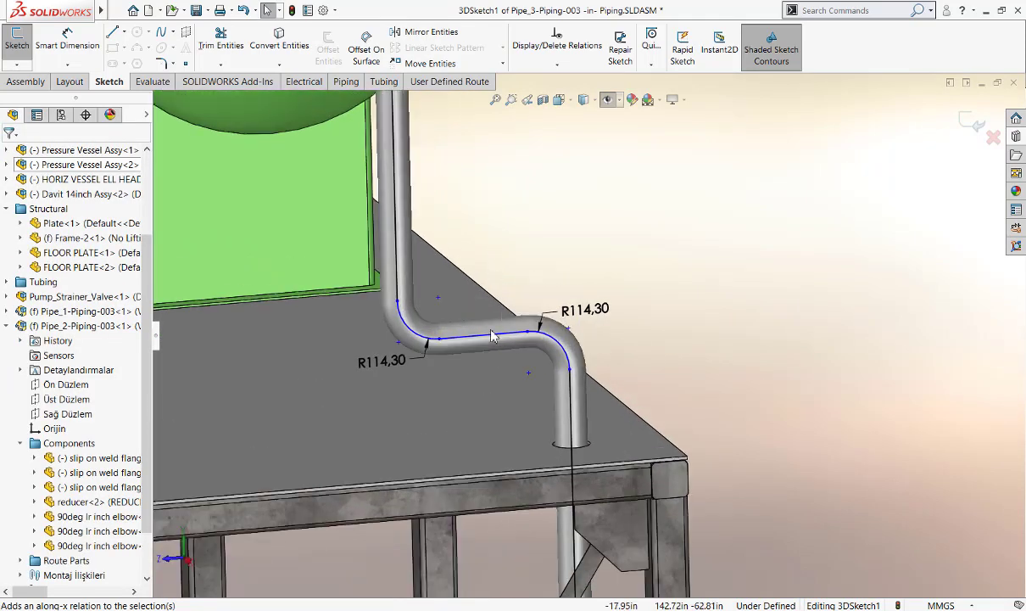
# Make the straight pipe run follow the plate top face, 300 above it.
pyautogui.click(402, 447)
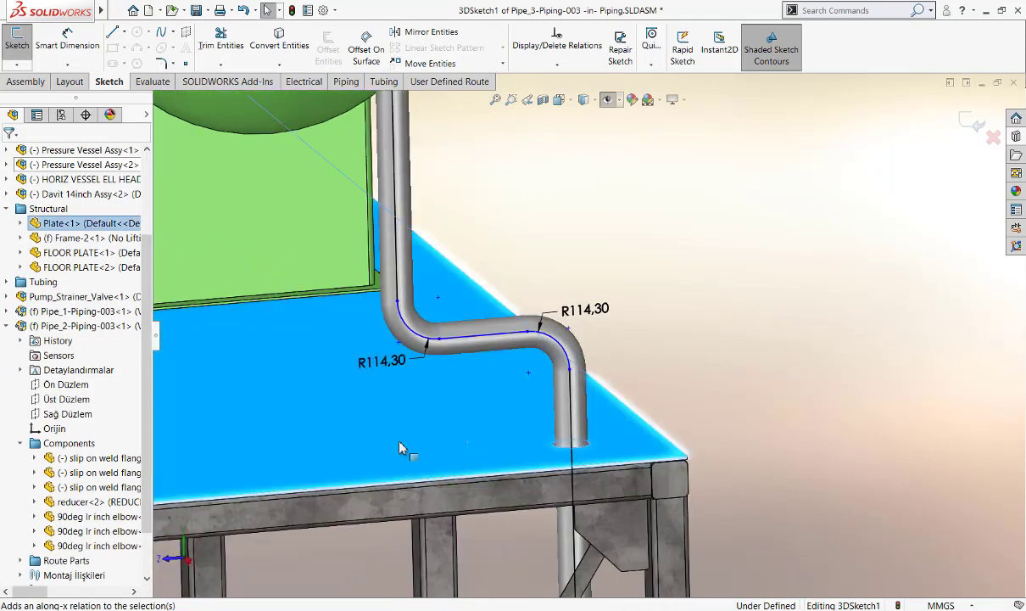
pyautogui.click(762, 366)
pyautogui.click(481, 339)
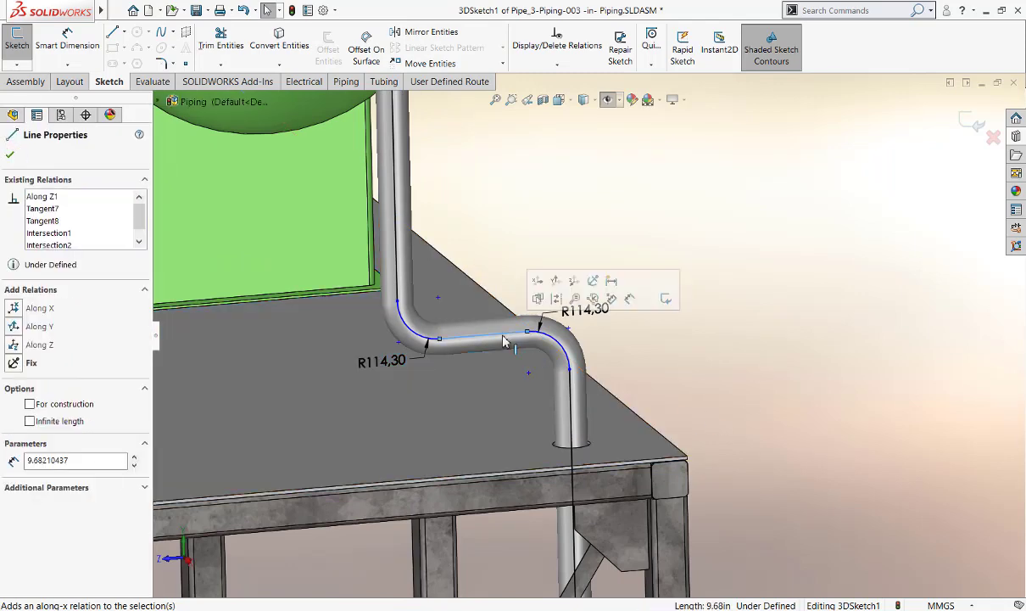
pyautogui.press('Escape')
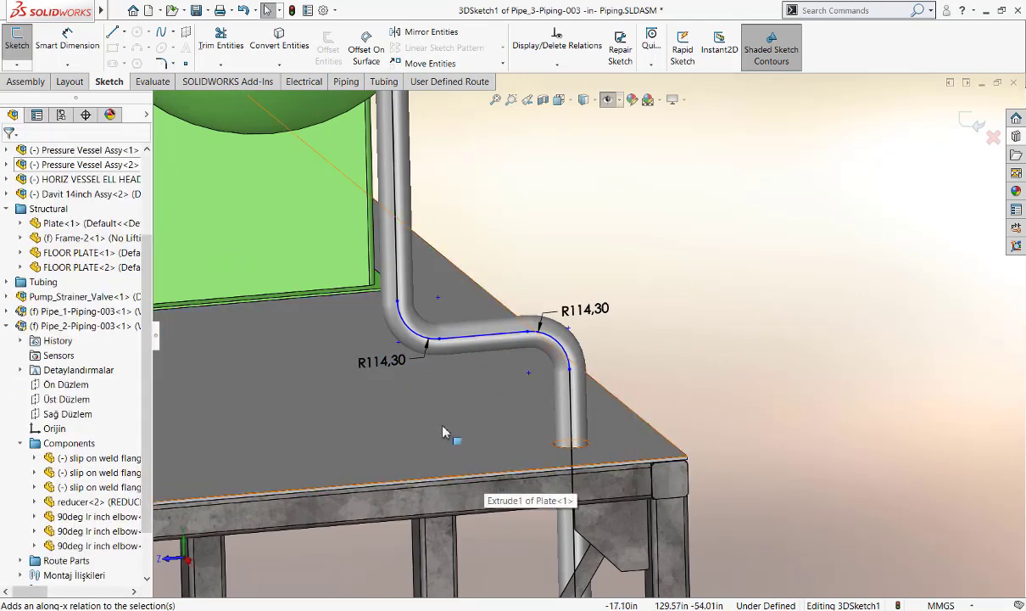
pyautogui.click(500, 424)
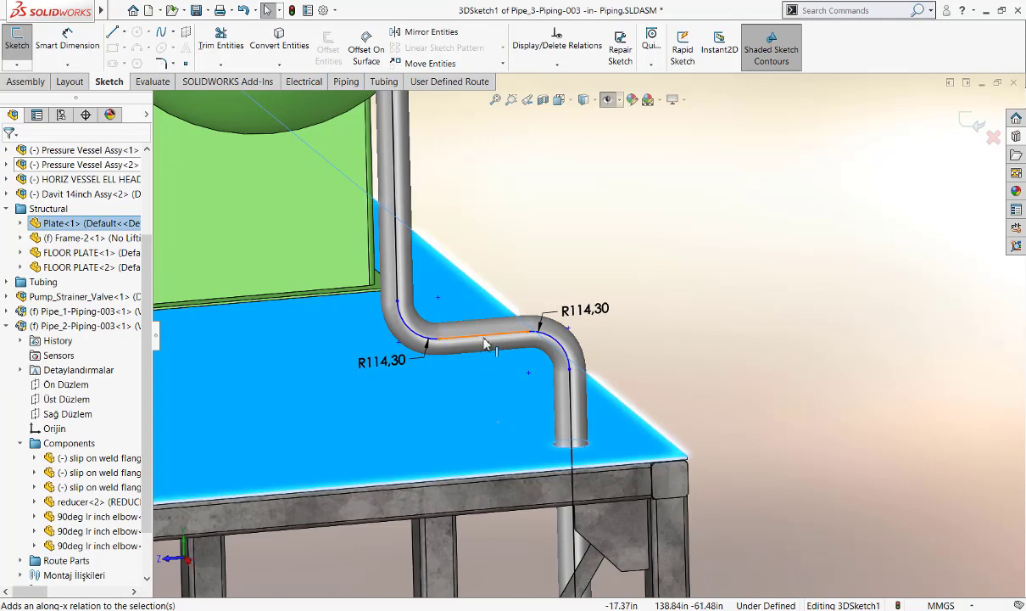
pyautogui.keyDown('ctrl'); pyautogui.click(485, 342); pyautogui.keyUp('ctrl')
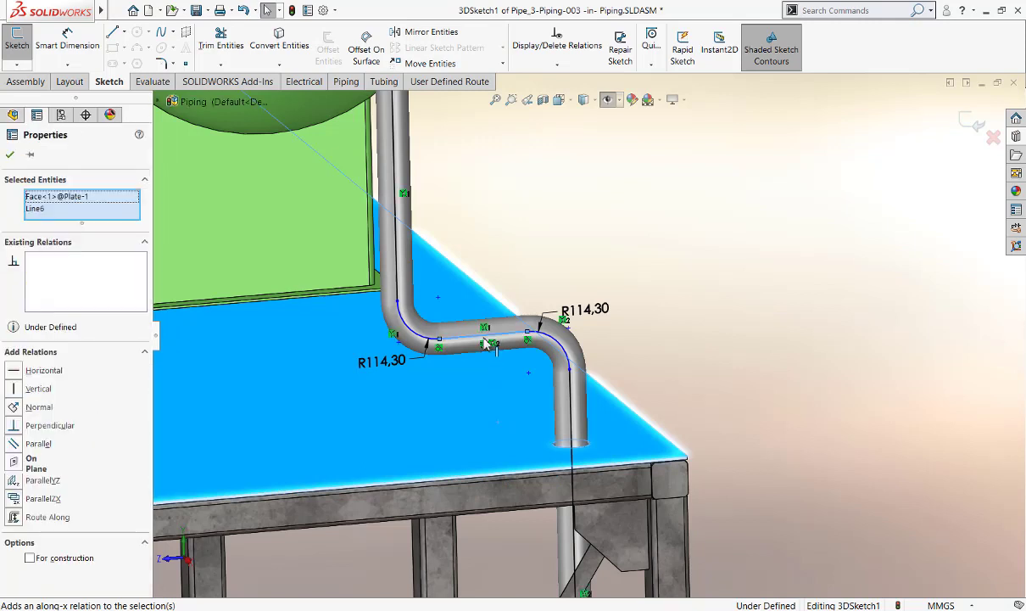
pyautogui.click(16, 519)
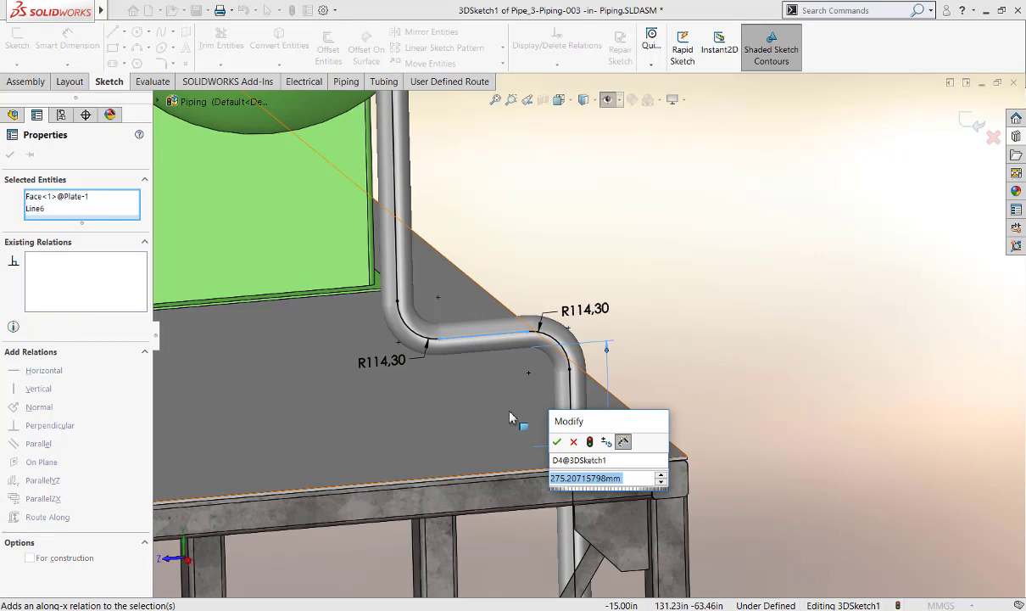
pyautogui.write('300')
pyautogui.press('Return')
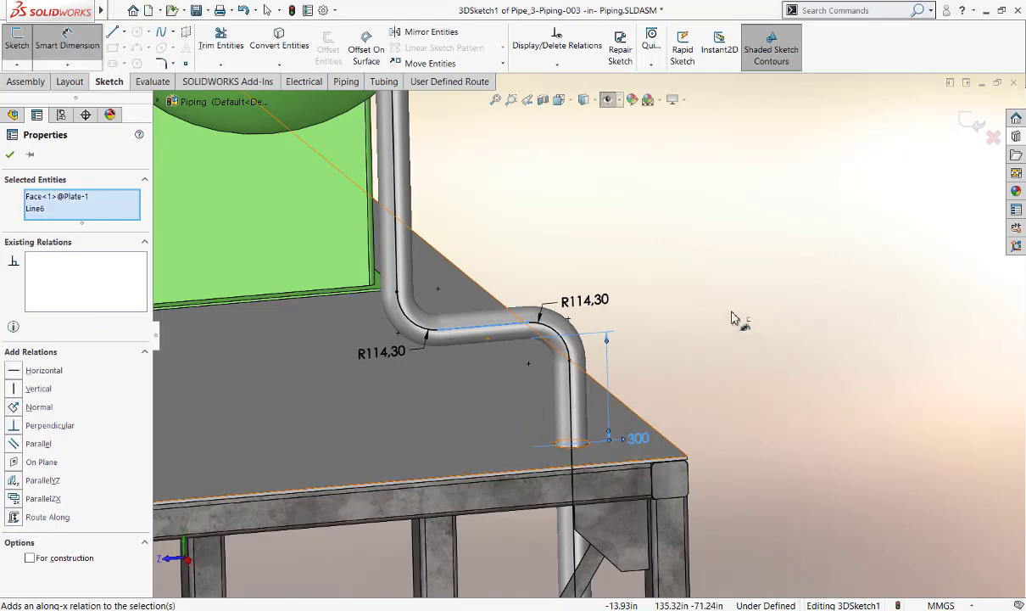
pyautogui.moveTo(735, 319)
pyautogui.mouseDown(button='middle')
pyautogui.moveTo(705, 276)
pyautogui.moveTo(466, 328)
pyautogui.mouseUp(button='middle')
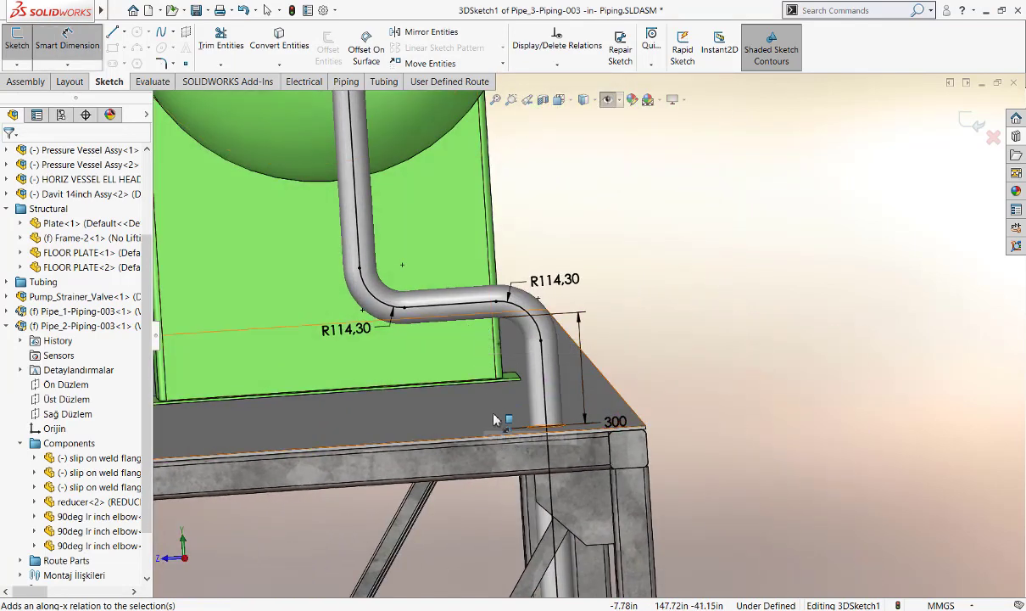
pyautogui.moveTo(713, 360)
pyautogui.mouseDown(button='middle')
pyautogui.moveTo(639, 347)
pyautogui.moveTo(699, 396)
pyautogui.moveTo(715, 390)
pyautogui.moveTo(661, 376)
pyautogui.moveTo(717, 360)
pyautogui.moveTo(628, 348)
pyautogui.mouseUp(button='middle')
pyautogui.moveTo(642, 434); pyautogui.dragTo(580, 429, button='middle')
pyautogui.scroll(-3, 573, 442)
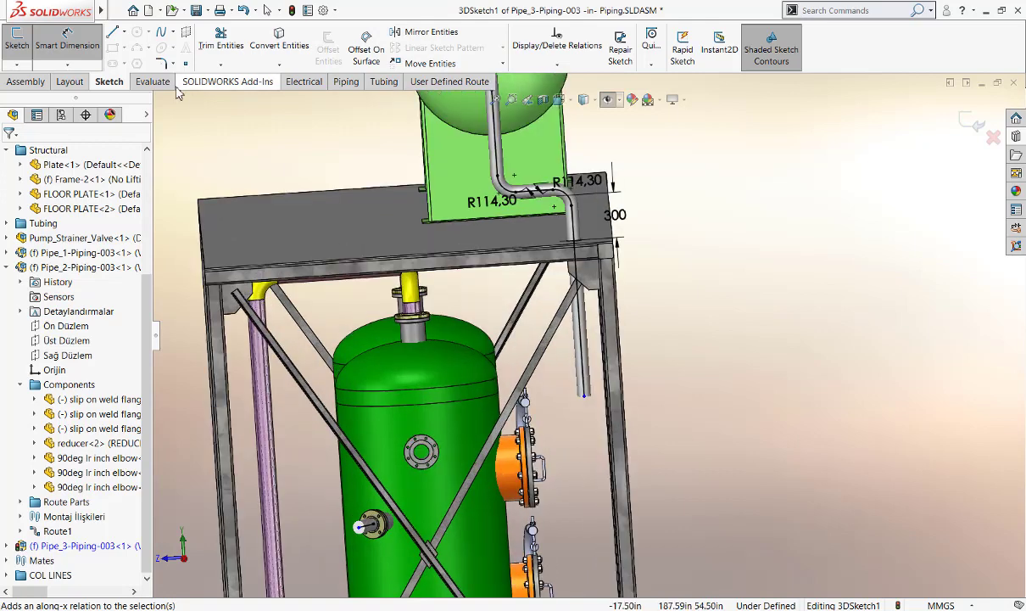
# Sketch a new route line from the pipe's lower end toward the vessel.
pyautogui.click(113, 31)
pyautogui.click(583, 395)
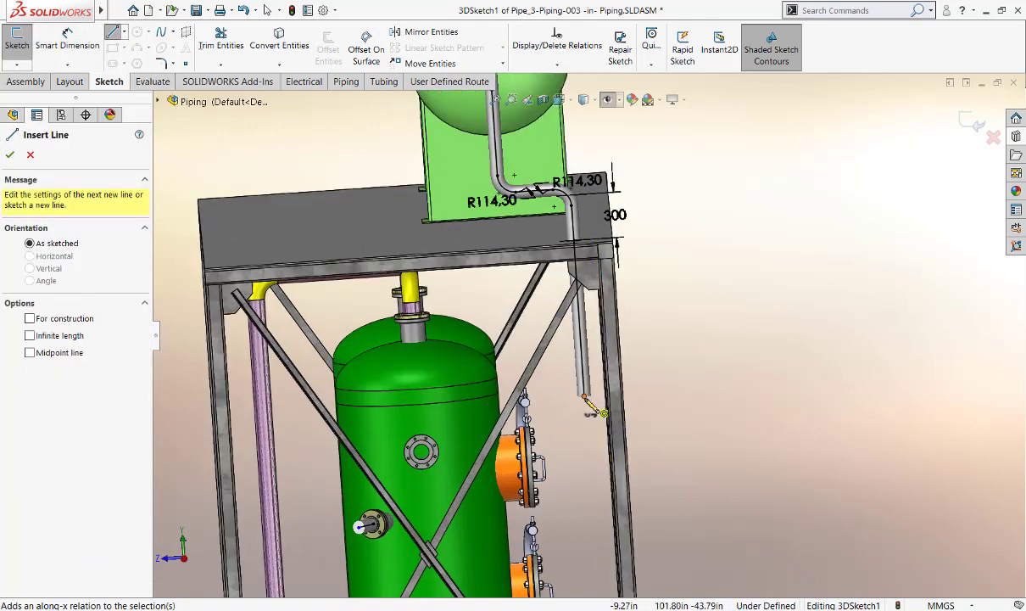
pyautogui.click(593, 410)
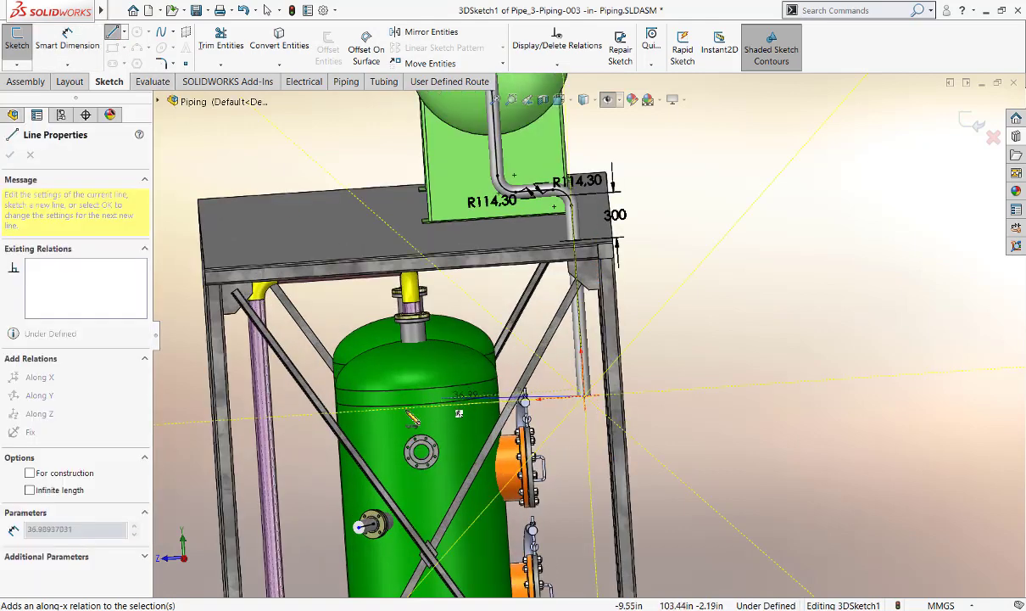
pyautogui.click(329, 420)
pyautogui.press('Escape')
pyautogui.click(268, 10)
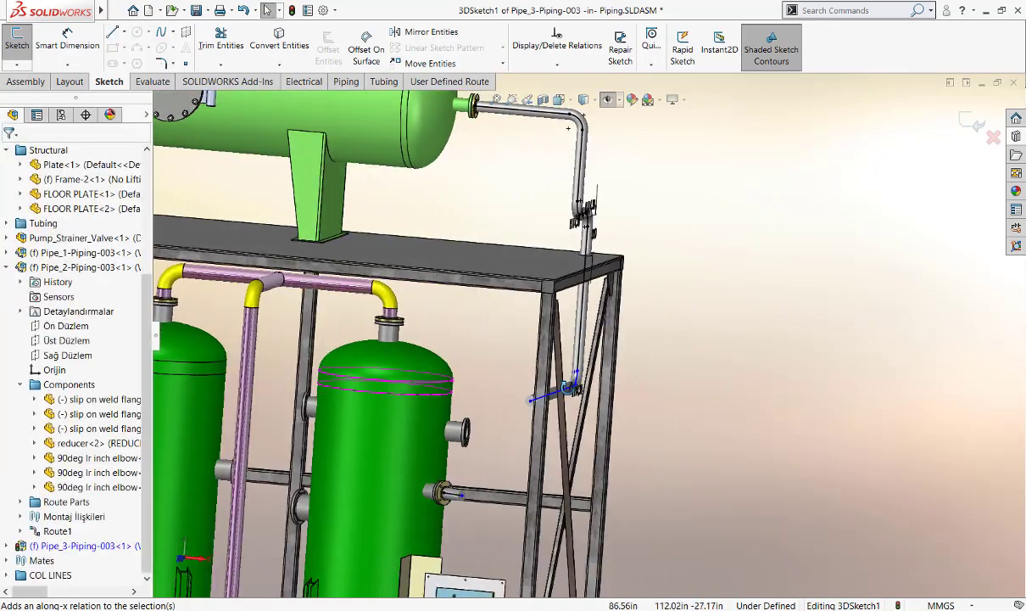
pyautogui.moveTo(458, 271)
pyautogui.mouseDown(button='middle')
pyautogui.moveTo(471, 318)
pyautogui.moveTo(501, 266)
pyautogui.mouseUp(button='middle')
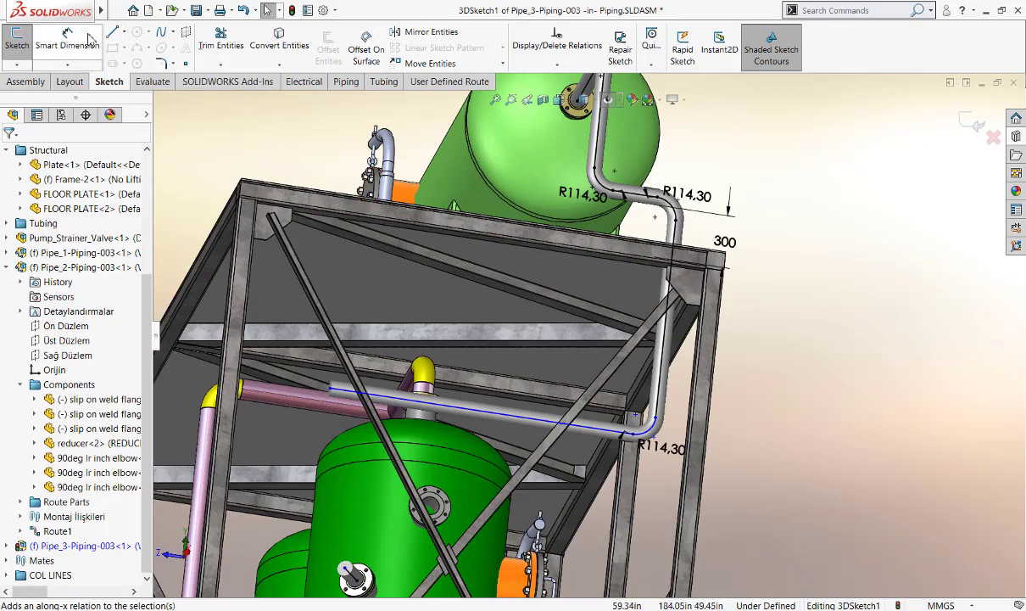
# Relate the new route line to the plate face with a 30 offset distance.
pyautogui.click(512, 419)
pyautogui.keyDown('ctrl'); pyautogui.click(536, 274); pyautogui.keyUp('ctrl')
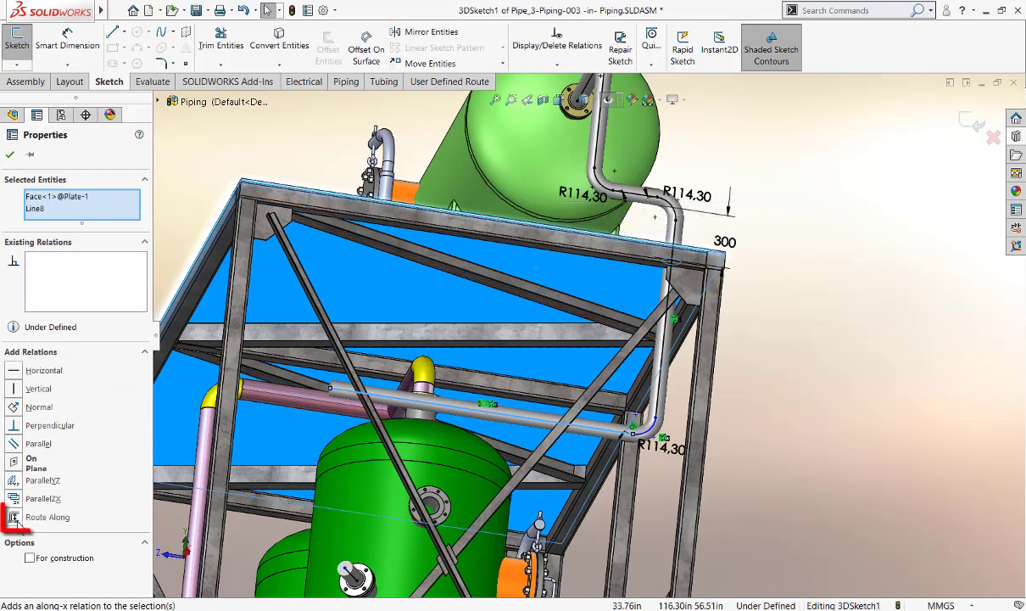
pyautogui.doubleClick(549, 243)
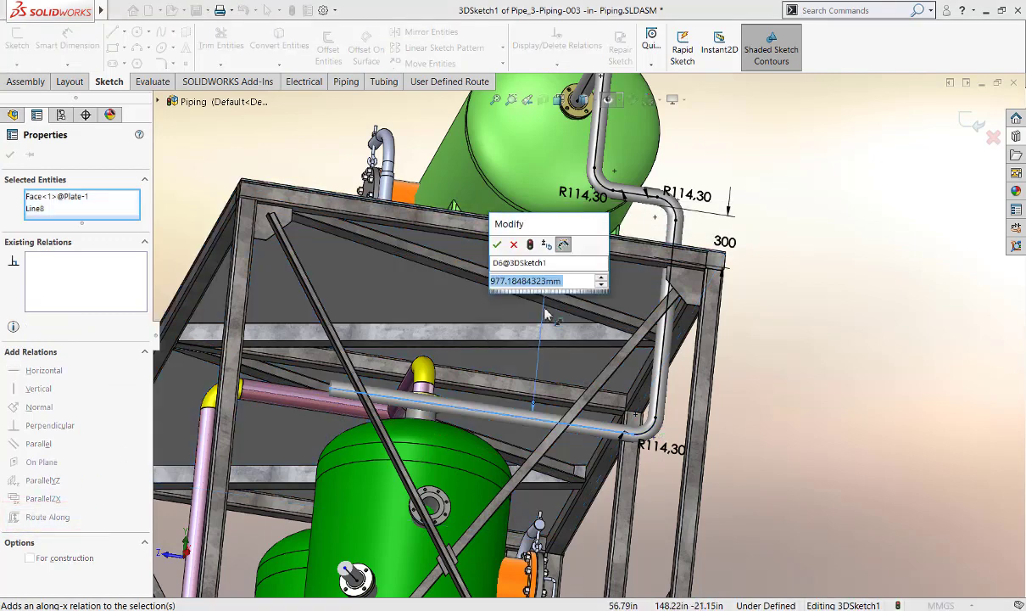
pyautogui.write('30')
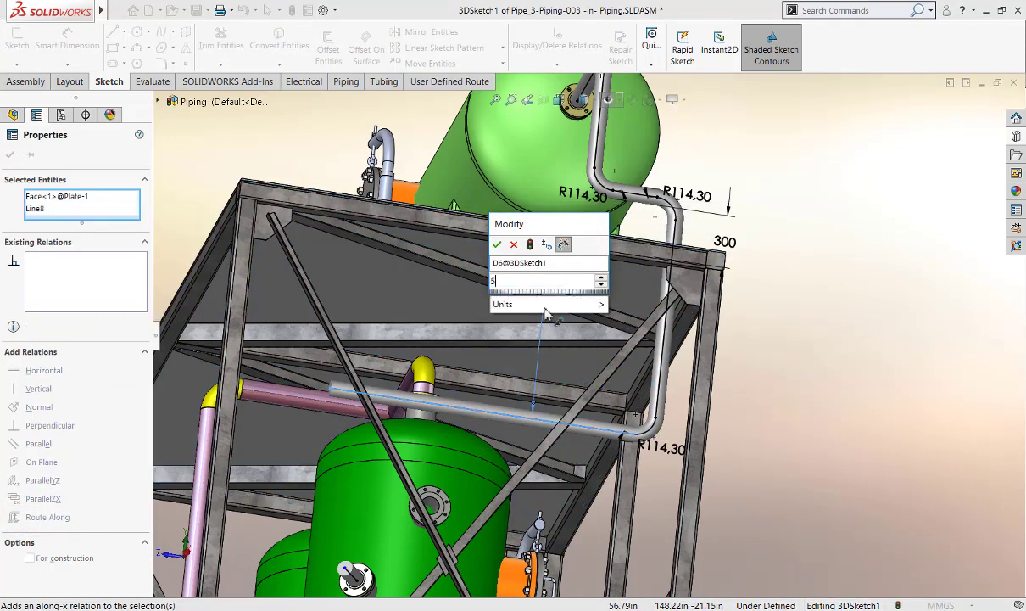
pyautogui.press('Return')
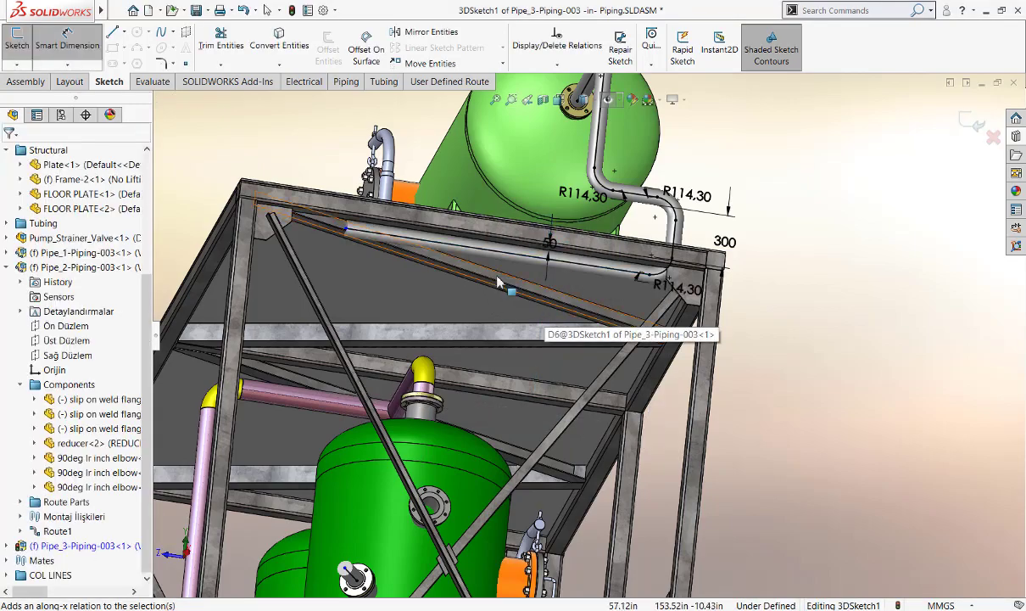
# Dimension the route line along the frame to a length of 1000.
pyautogui.moveTo(547, 314)
pyautogui.mouseDown(button='middle')
pyautogui.moveTo(580, 272)
pyautogui.moveTo(524, 299)
pyautogui.moveTo(413, 256)
pyautogui.mouseUp(button='middle')
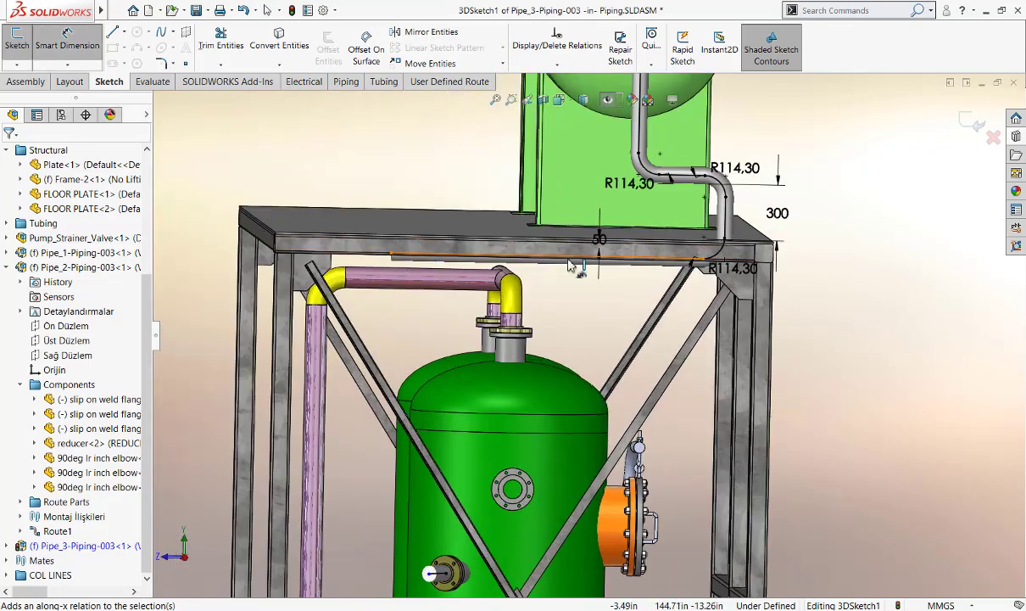
pyautogui.click(412, 256)
pyautogui.click(591, 327)
pyautogui.write('1000')
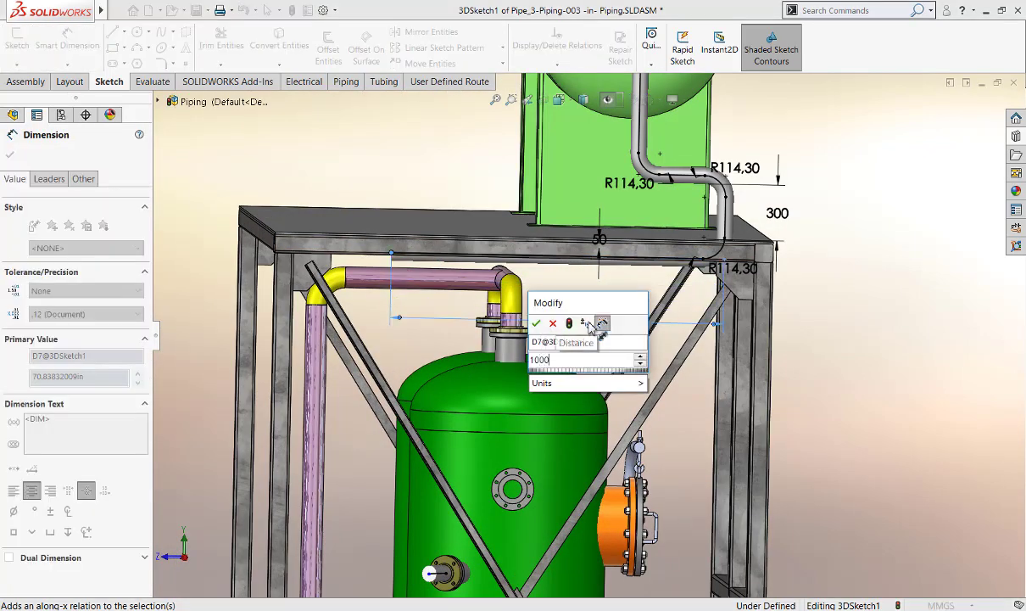
pyautogui.press('Return')
pyautogui.press('Escape')
pyautogui.moveTo(552, 333)
pyautogui.mouseDown(button='middle')
pyautogui.moveTo(594, 360)
pyautogui.moveTo(685, 338)
pyautogui.mouseUp(button='middle')
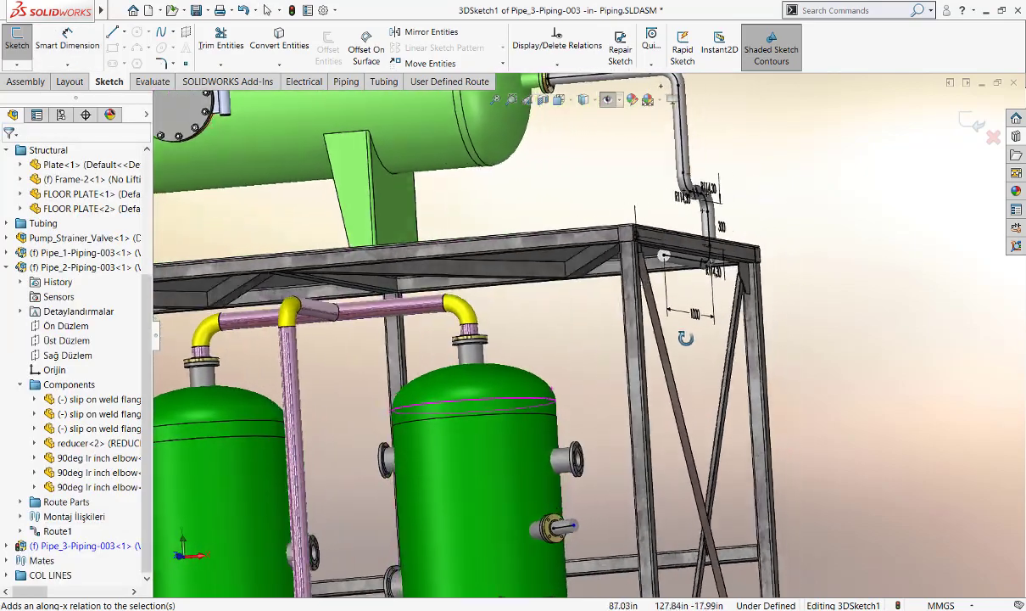
pyautogui.scroll(-1, 686, 338)
pyautogui.scroll(-1, 691, 343)
pyautogui.scroll(-1, 702, 354)
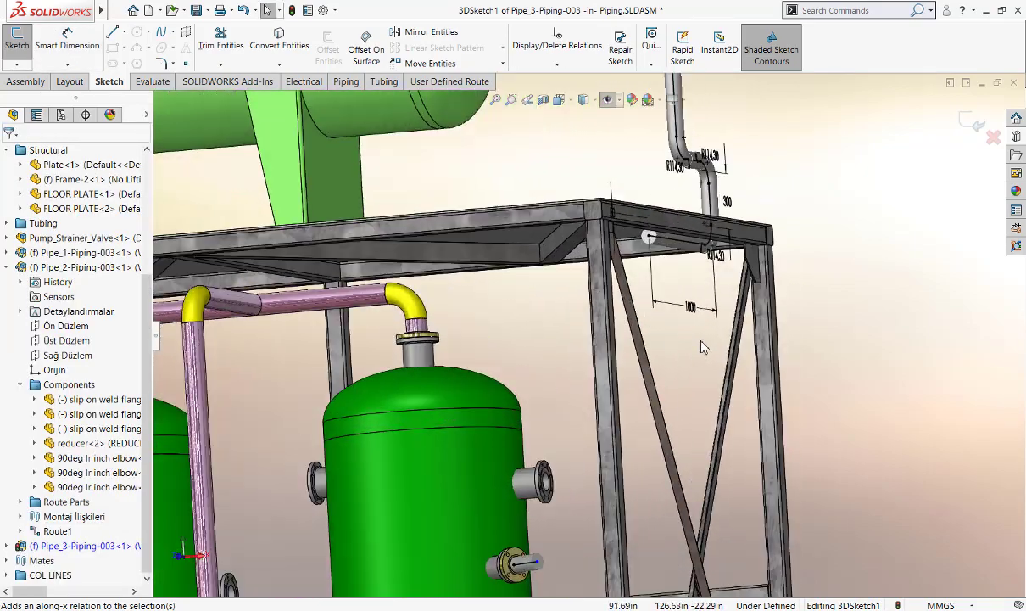
# Draw a downward route line from the existing route end near the frame post.
pyautogui.click(117, 37)
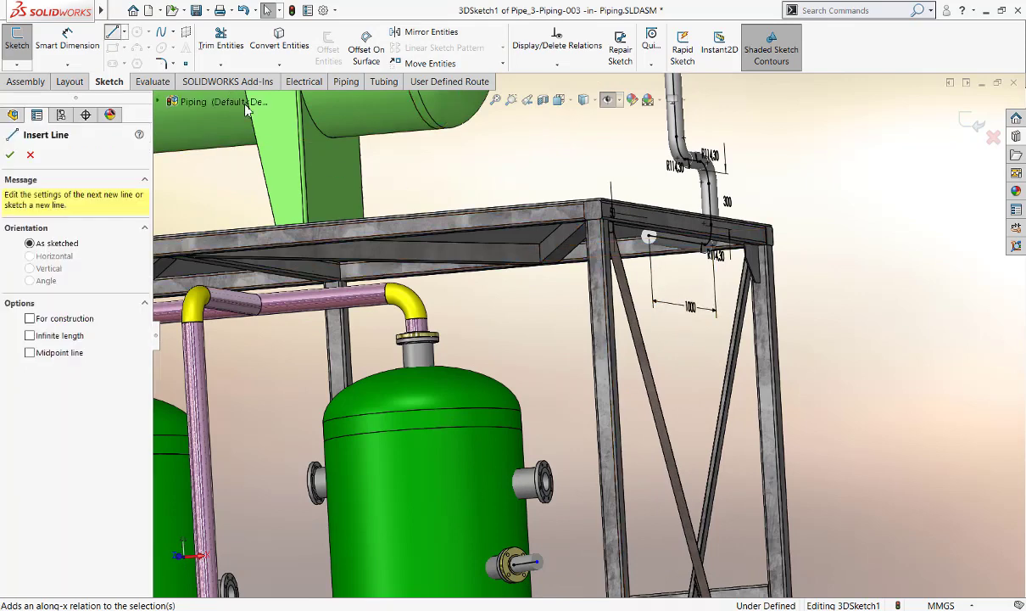
pyautogui.click(650, 238)
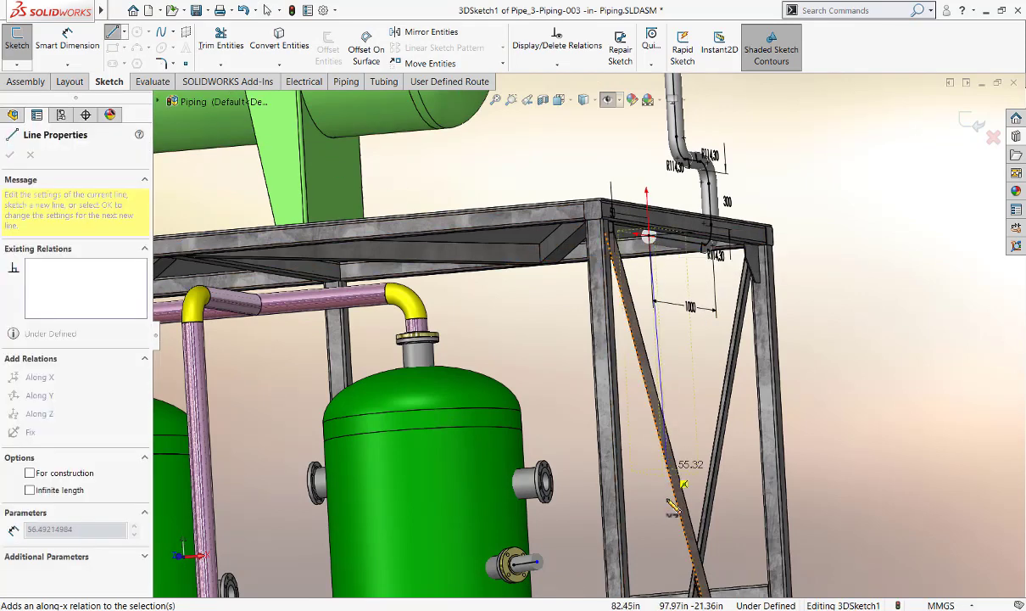
pyautogui.click(679, 583)
pyautogui.press('Escape')
pyautogui.moveTo(678, 584)
pyautogui.mouseDown(button='middle')
pyautogui.moveTo(613, 561)
pyautogui.moveTo(552, 475)
pyautogui.mouseUp(button='middle')
pyautogui.scroll(-5, 551, 425)
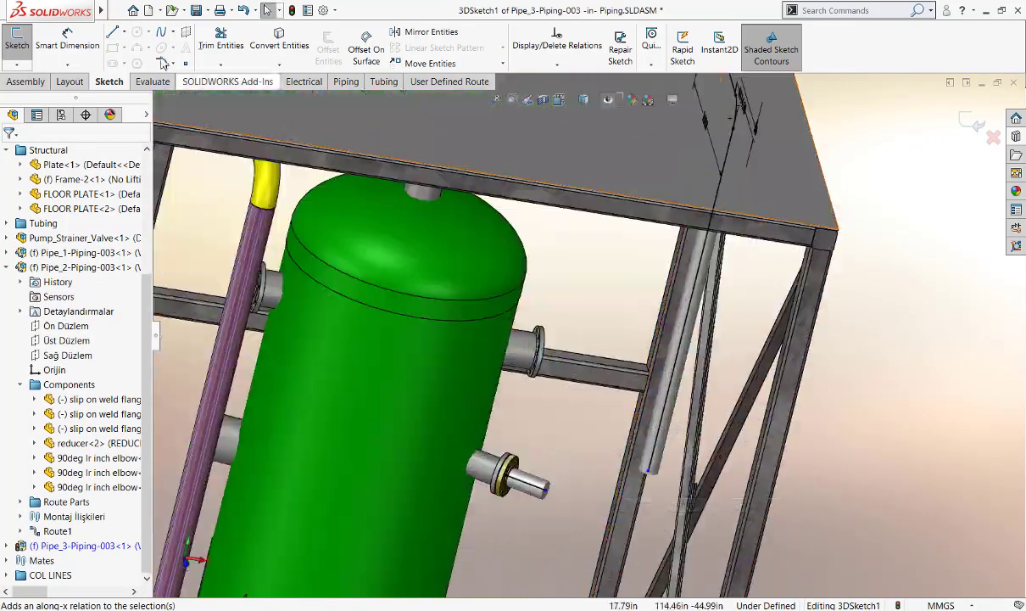
# Draw a route line from the lower vessel nozzle to the downward leg.
pyautogui.click(112, 32)
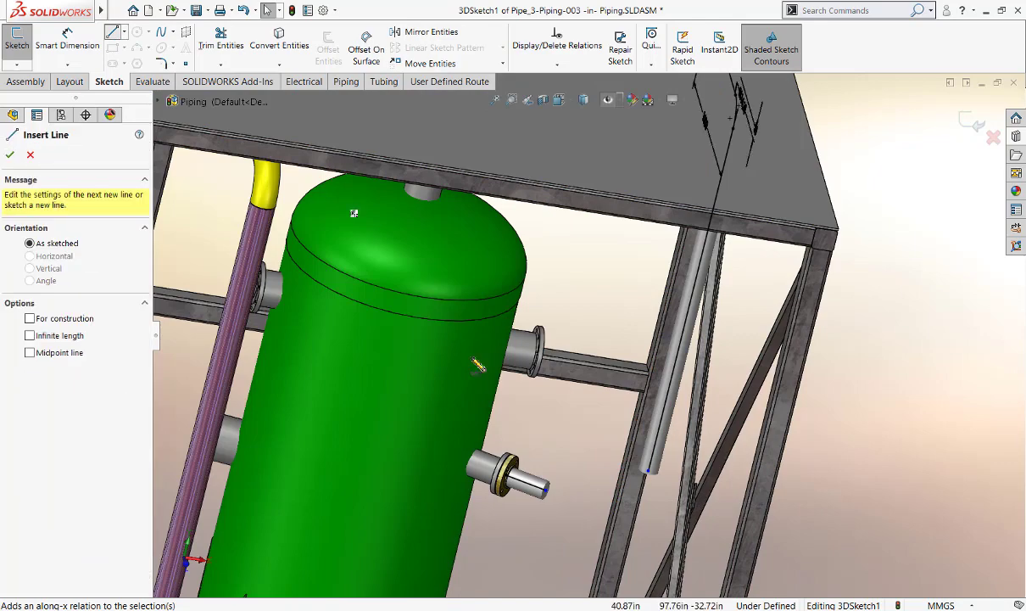
pyautogui.click(546, 491)
pyautogui.click(650, 472)
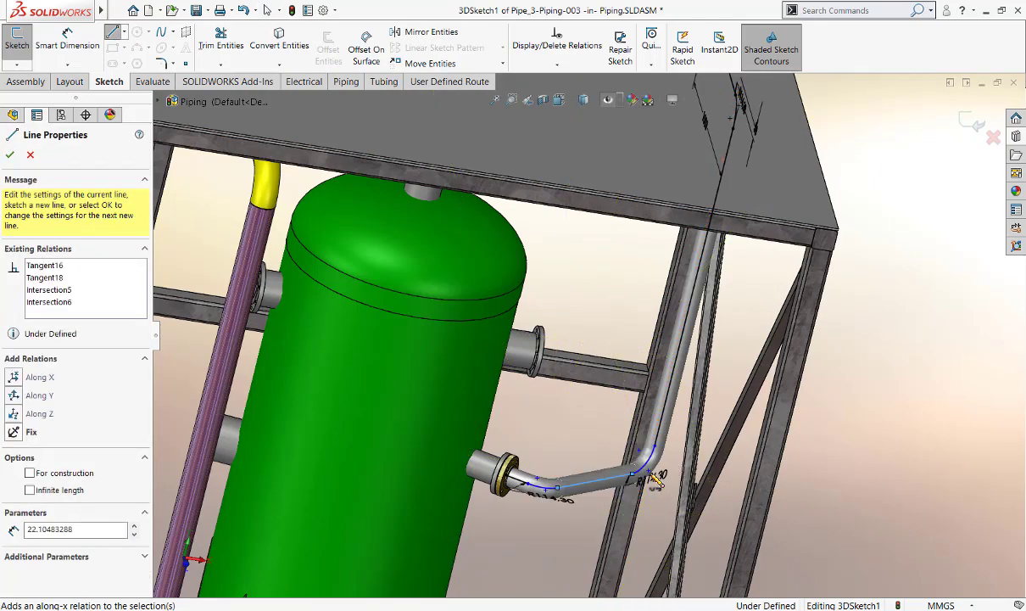
pyautogui.press('Escape')
pyautogui.moveTo(628, 466)
pyautogui.mouseDown(button='middle')
pyautogui.moveTo(559, 448)
pyautogui.moveTo(607, 495)
pyautogui.mouseUp(button='middle')
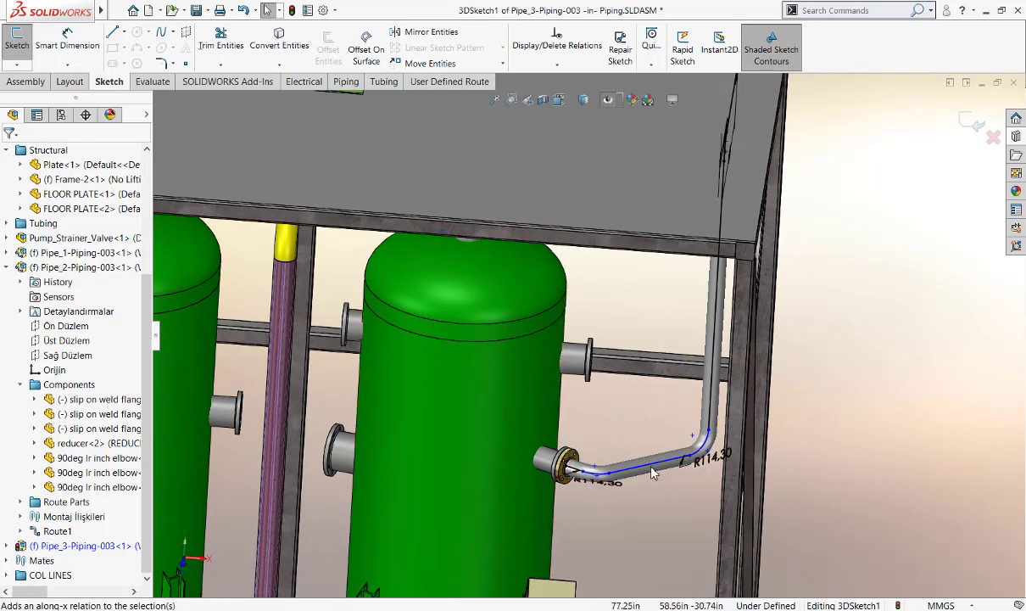
pyautogui.moveTo(649, 472); pyautogui.dragTo(313, 198, button='middle')
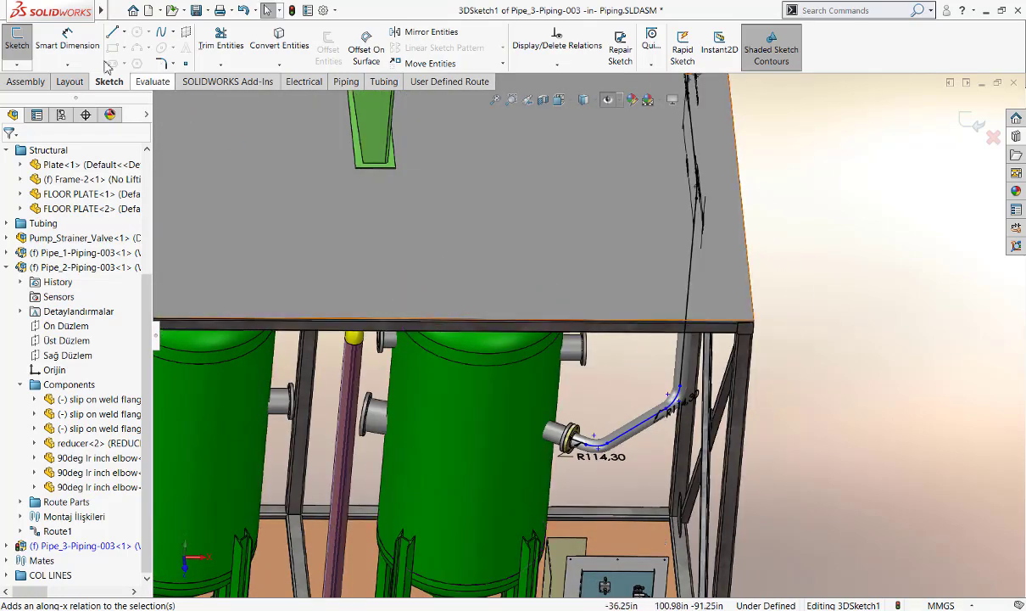
# Set the bend angle at the nozzle-side line to 100°.
pyautogui.click(596, 433)
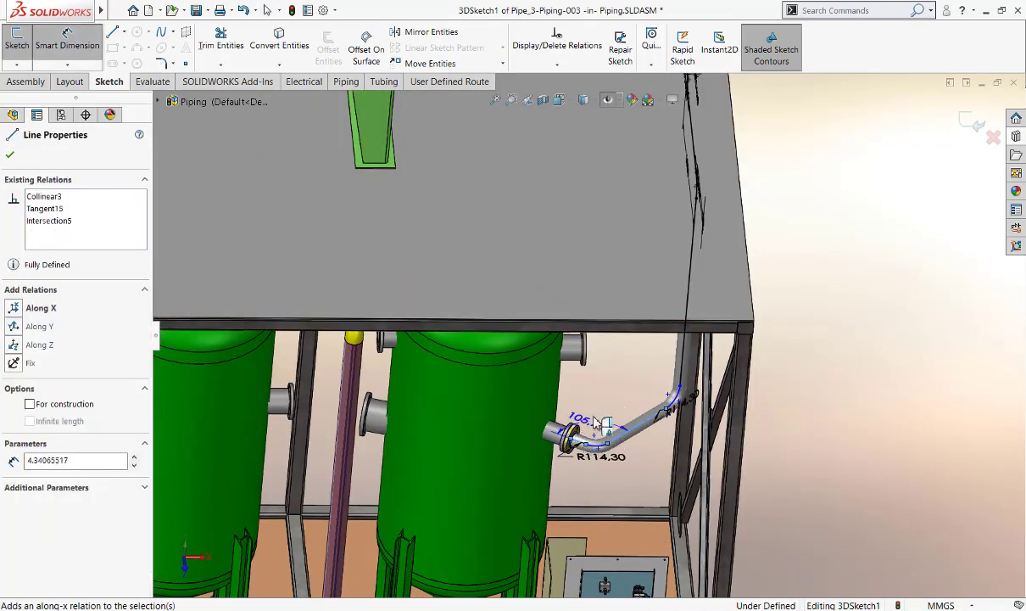
pyautogui.click(604, 405)
pyautogui.write('100')
pyautogui.press('Return')
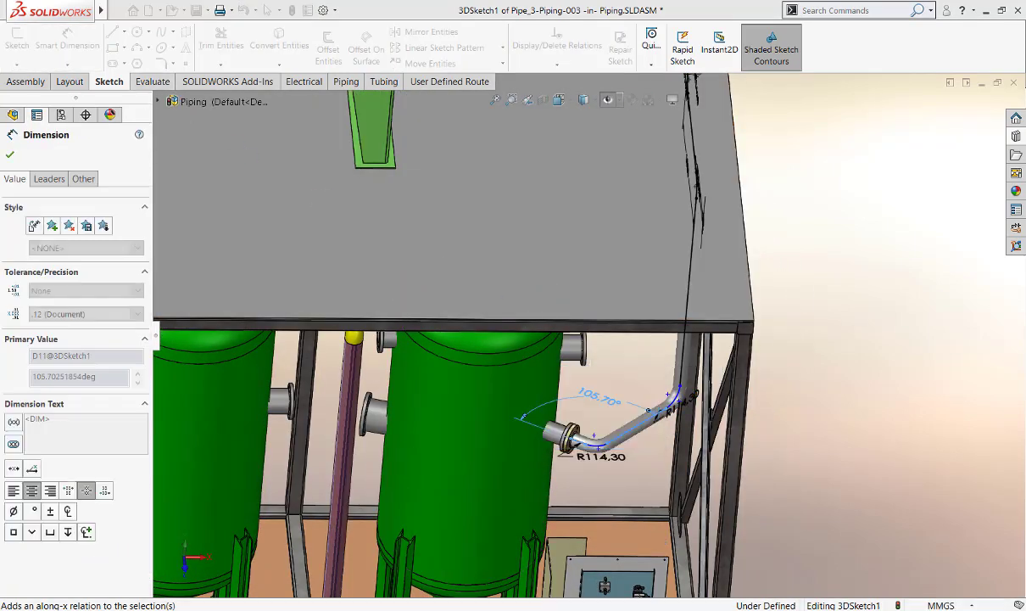
pyautogui.press('Escape')
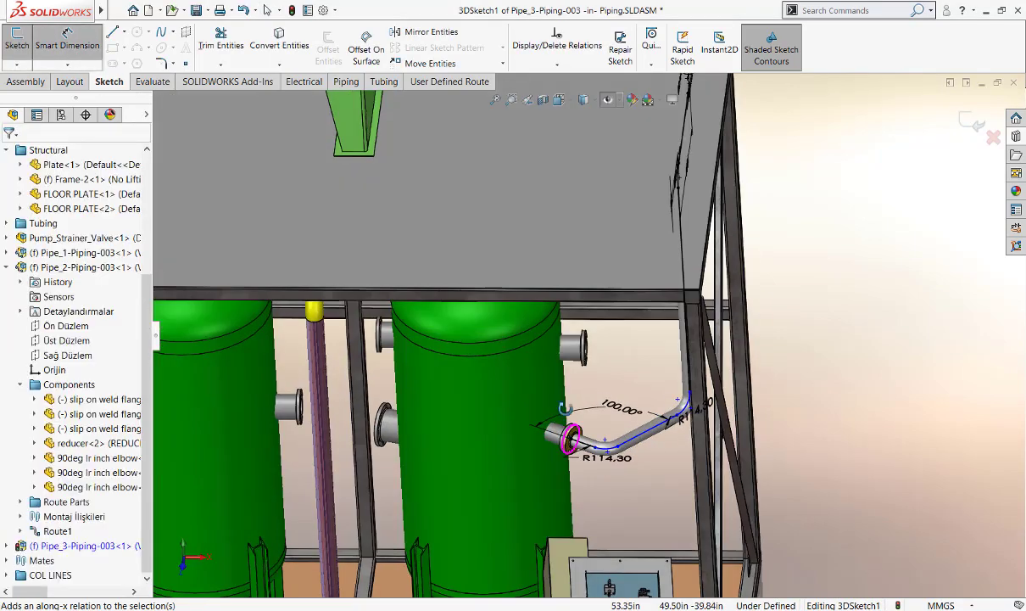
pyautogui.moveTo(509, 339); pyautogui.dragTo(703, 392, button='middle')
# Change the angle between the route legs from 85.59° to 90°.
pyautogui.click(704, 392)
pyautogui.moveTo(704, 391); pyautogui.dragTo(664, 422)
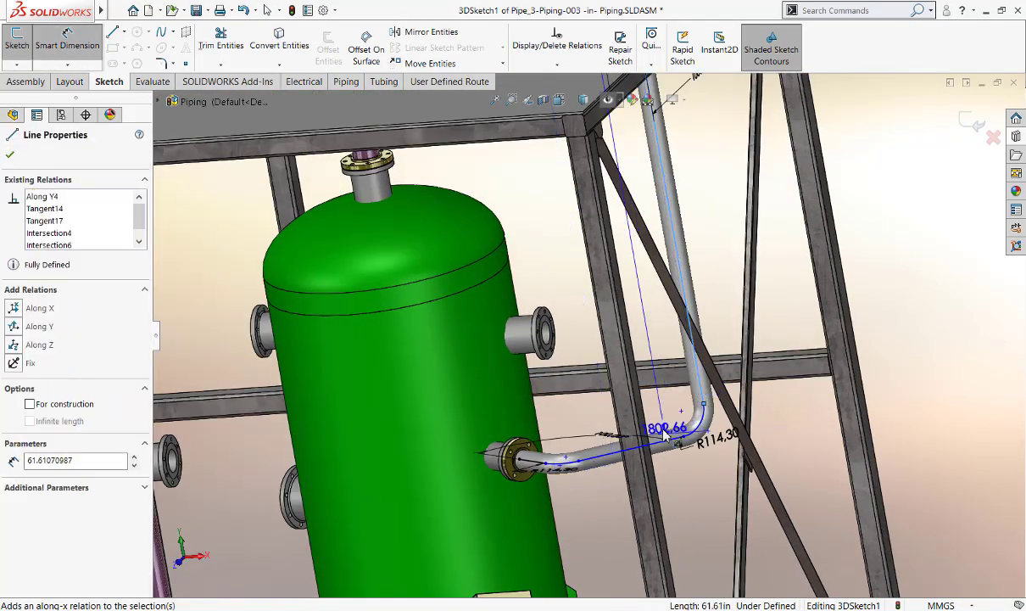
pyautogui.doubleClick(662, 399)
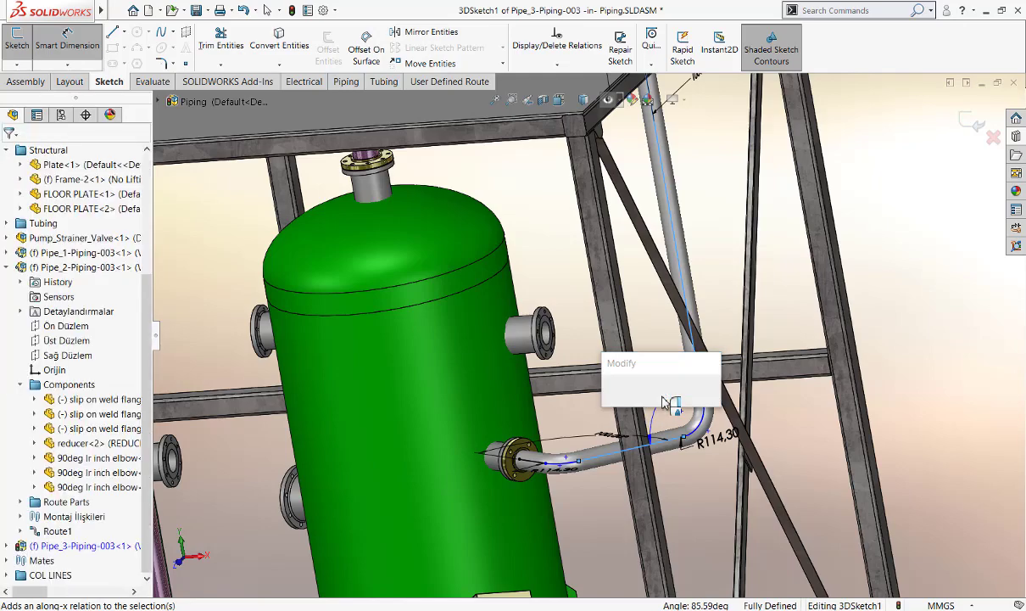
pyautogui.write('85.59078624deg')
pyautogui.press('Return')
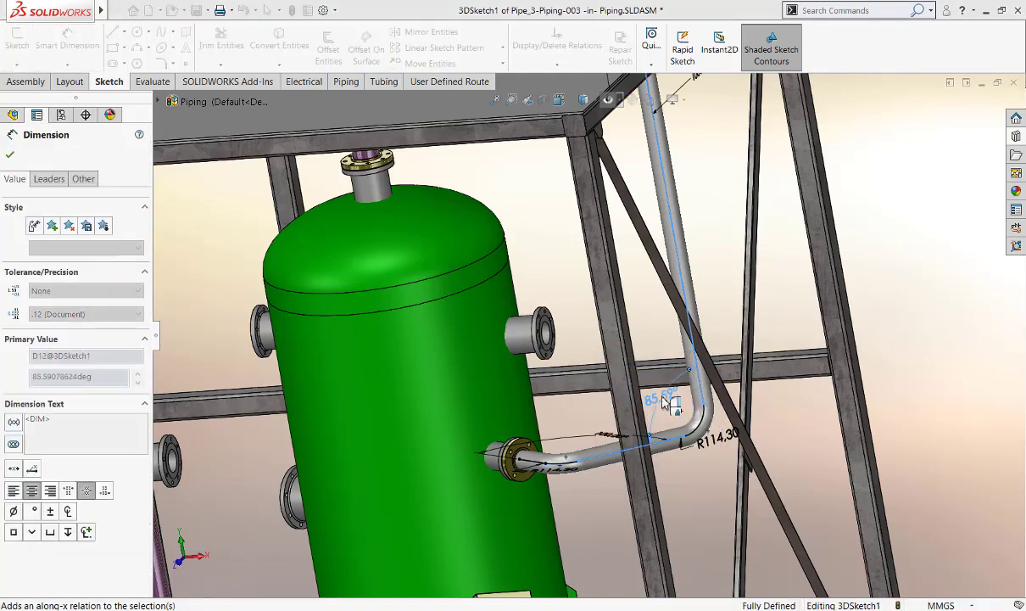
pyautogui.press('Escape')
pyautogui.moveTo(722, 393)
pyautogui.mouseDown(button='middle')
pyautogui.moveTo(727, 434)
pyautogui.moveTo(764, 411)
pyautogui.moveTo(772, 422)
pyautogui.mouseUp(button='middle')
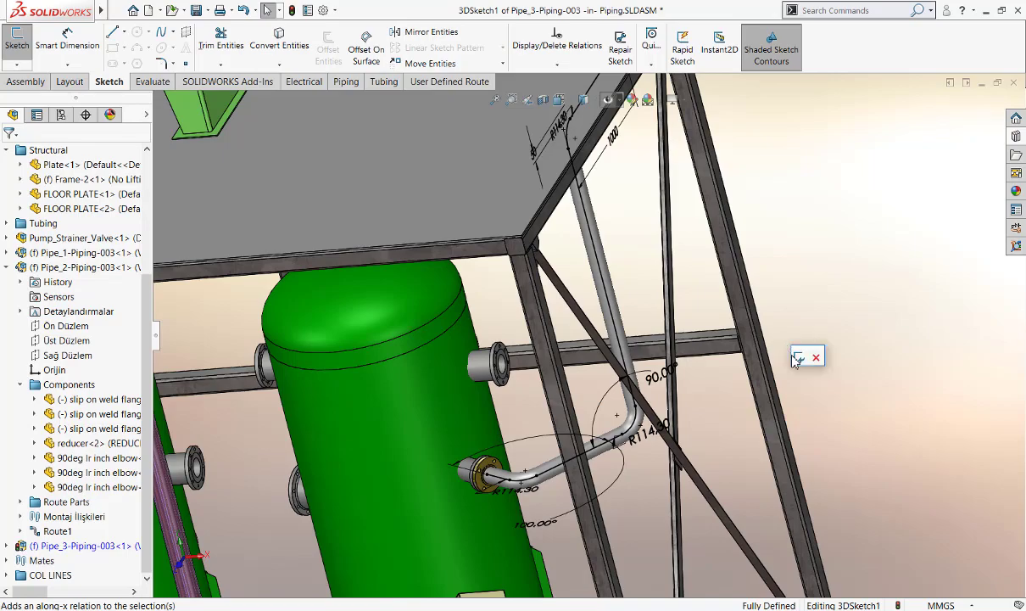
# Exit the Pipe_3 route sketch and view the whole frame.
pyautogui.click(799, 357)
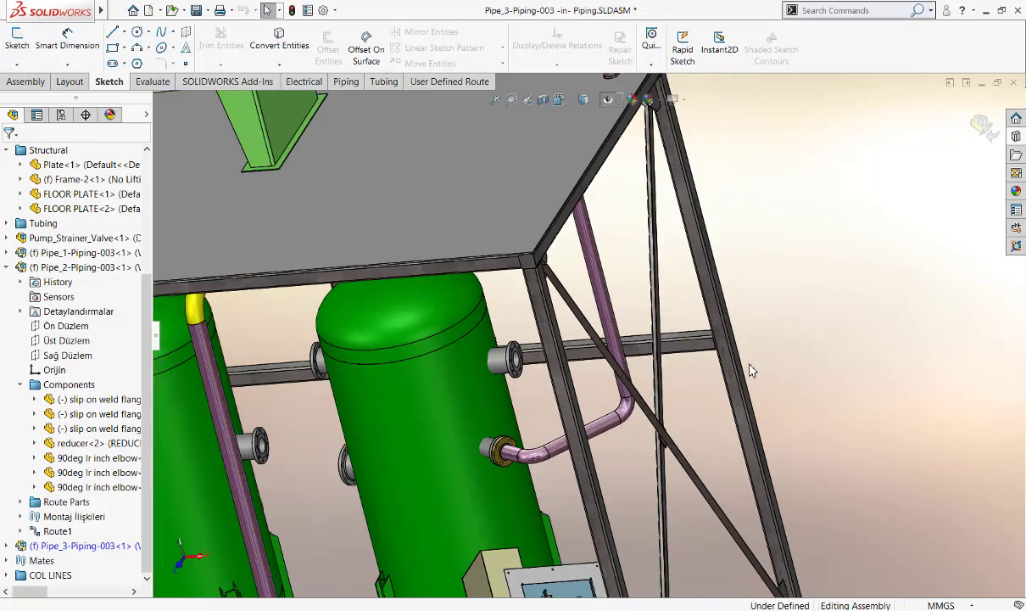
pyautogui.scroll(-3, 750, 370)
pyautogui.moveTo(623, 320)
pyautogui.mouseDown(button='middle')
pyautogui.moveTo(618, 269)
pyautogui.moveTo(723, 253)
pyautogui.mouseUp(button='middle')
pyautogui.scroll(3, 679, 261)
# Stop editing Pipe_3, expand it in the tree, and select its two slip-on flanges.
pyautogui.click(982, 126)
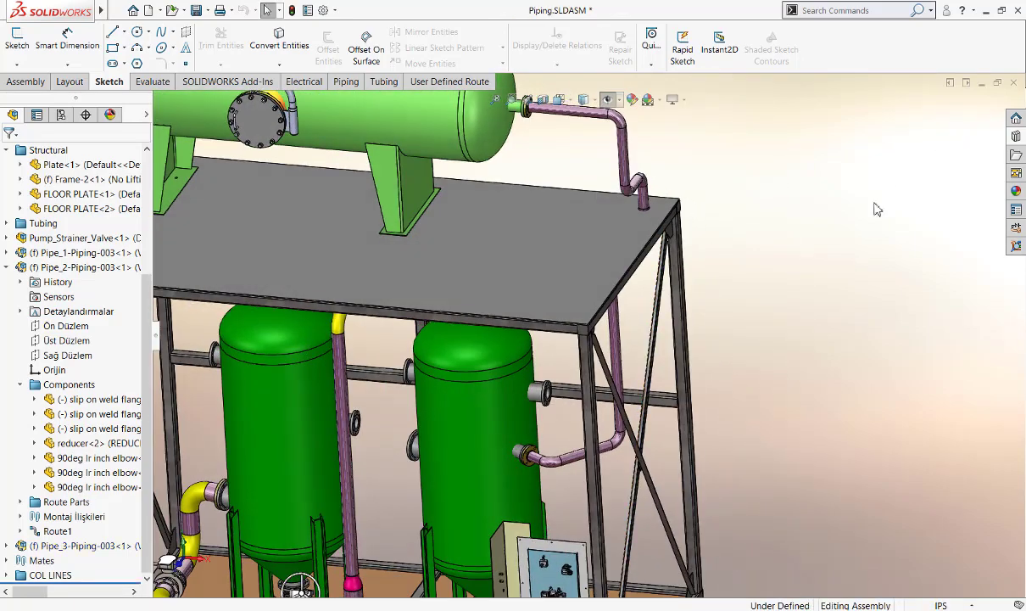
pyautogui.click(7, 545)
pyautogui.scroll(-1, 26, 490)
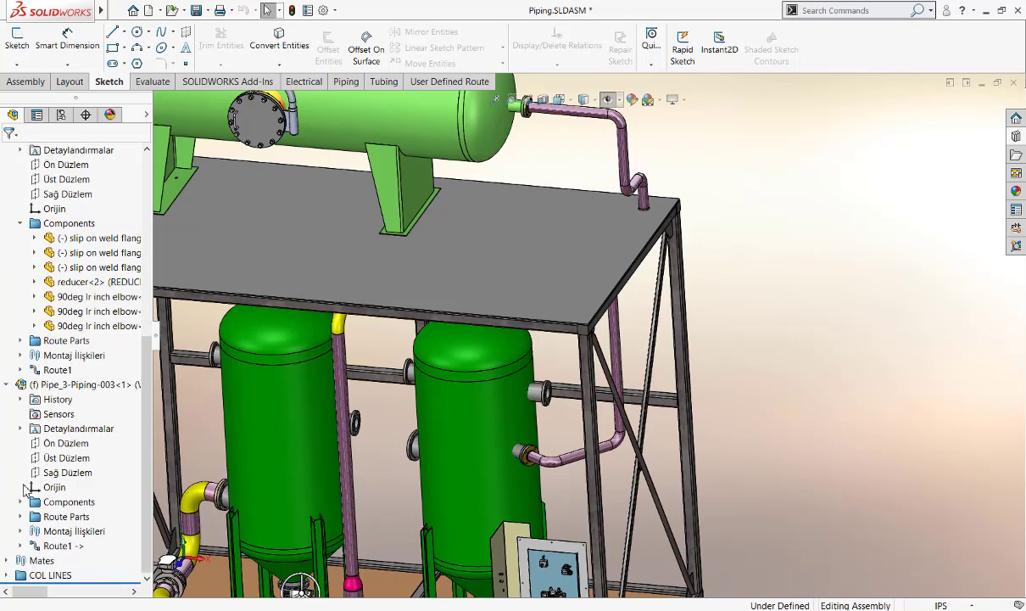
pyautogui.click(20, 502)
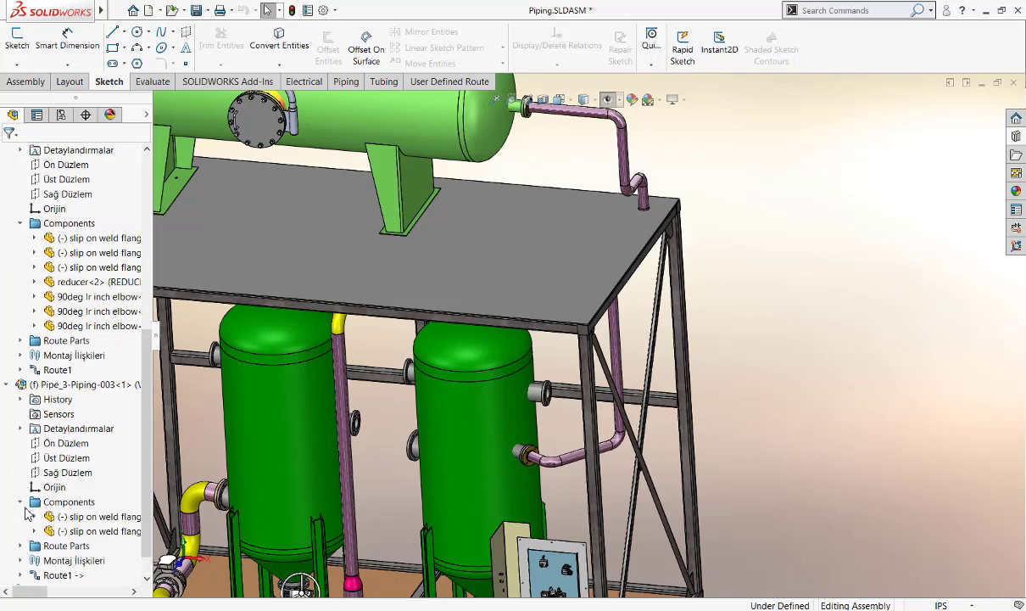
pyautogui.click(78, 518)
pyautogui.click(81, 531)
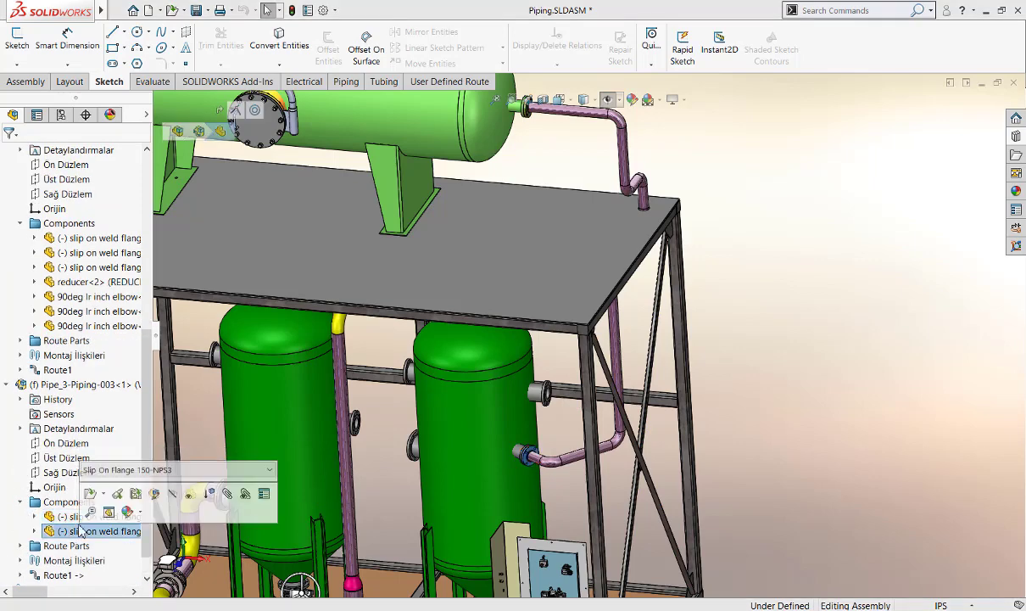
pyautogui.scroll(1, 99, 302)
pyautogui.scroll(2, 100, 284)
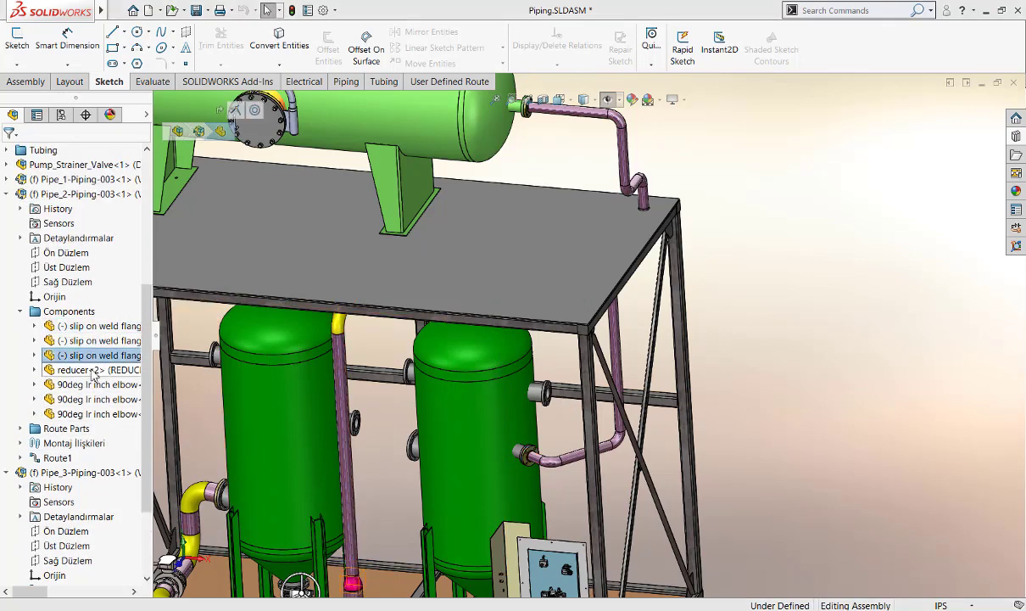
# Browse Pipe_2's 90deg elbows and flange, then Pipe_3's two slip-on flanges.
pyautogui.click(93, 384)
pyautogui.click(88, 403)
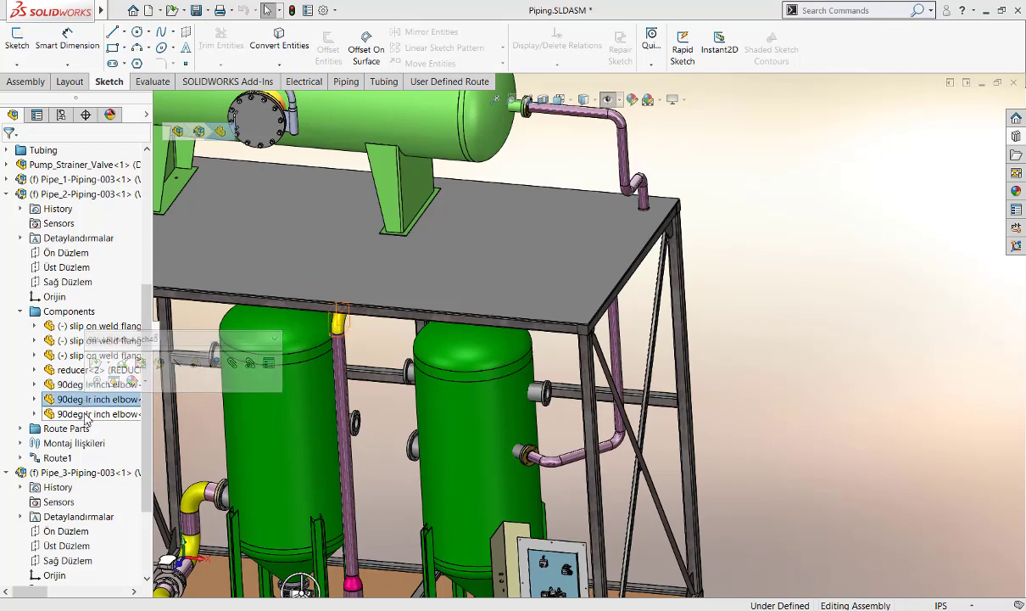
pyautogui.click(89, 413)
pyautogui.scroll(-2, 89, 416)
pyautogui.scroll(-2, 89, 475)
pyautogui.click(89, 487)
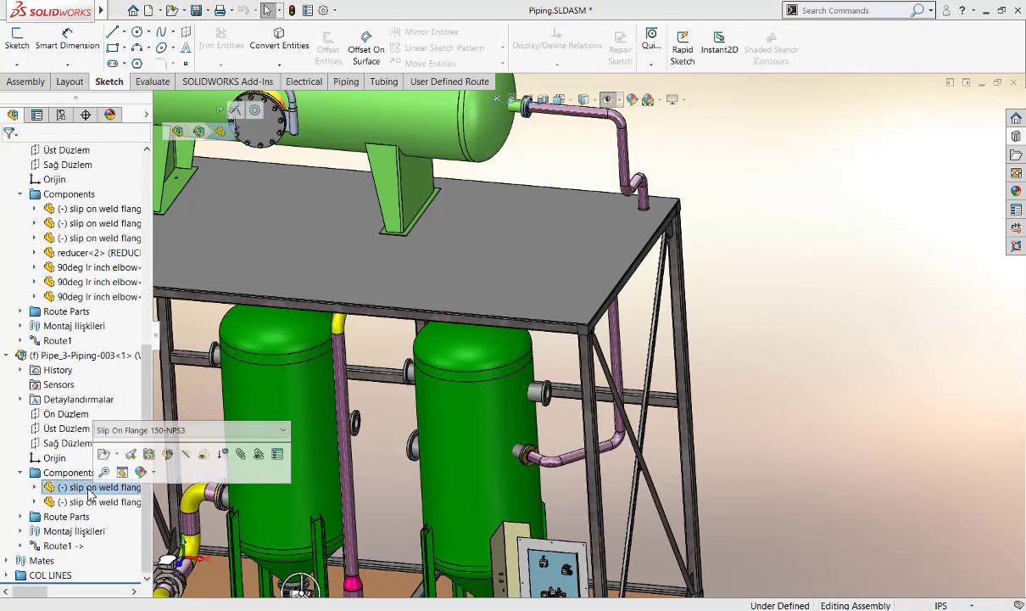
pyautogui.click(87, 502)
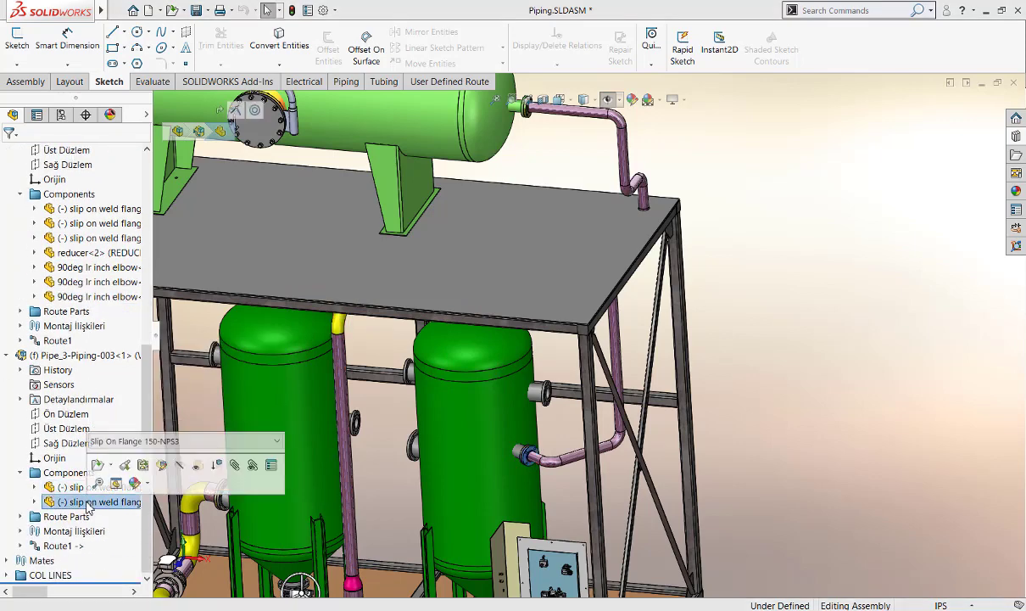
pyautogui.click(80, 490)
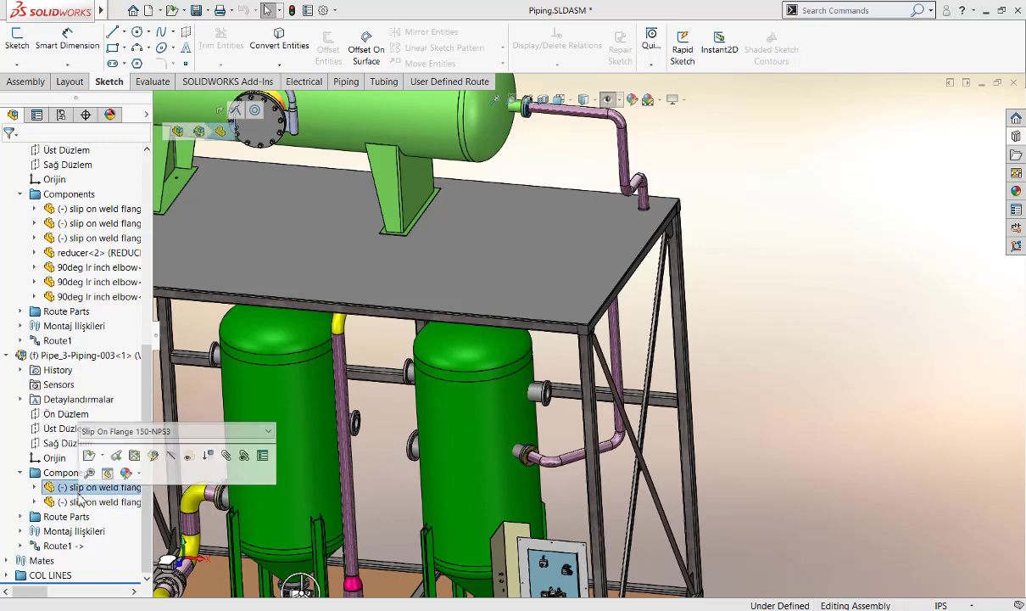
pyautogui.click(80, 501)
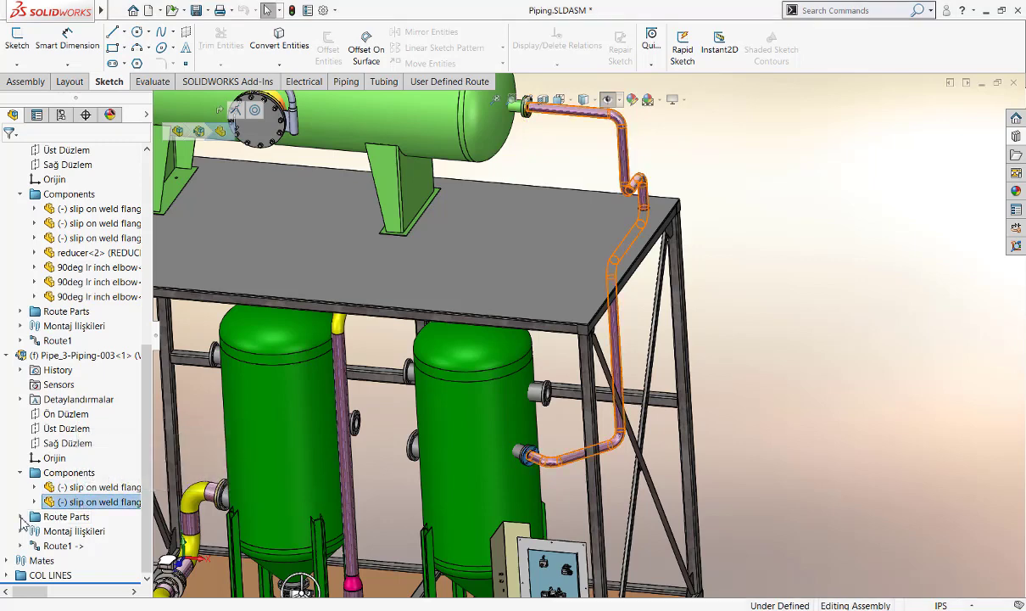
# Expand Pipe_3's Route Parts to the 3-inch Schedule 40 pipe, then zoom to fit the skid.
pyautogui.click(20, 518)
pyautogui.click(78, 532)
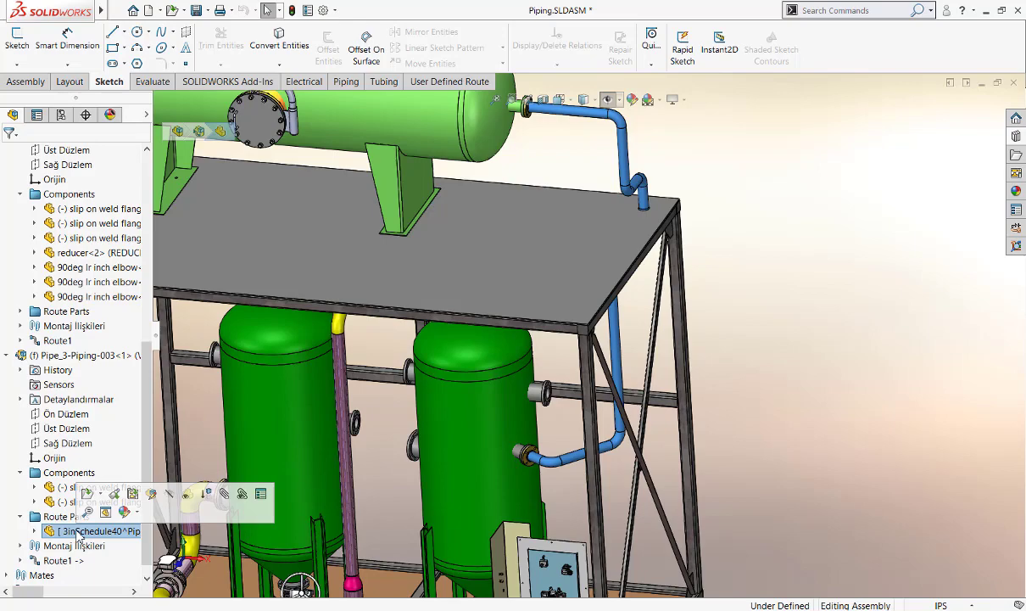
pyautogui.click(393, 416)
pyautogui.press('f')
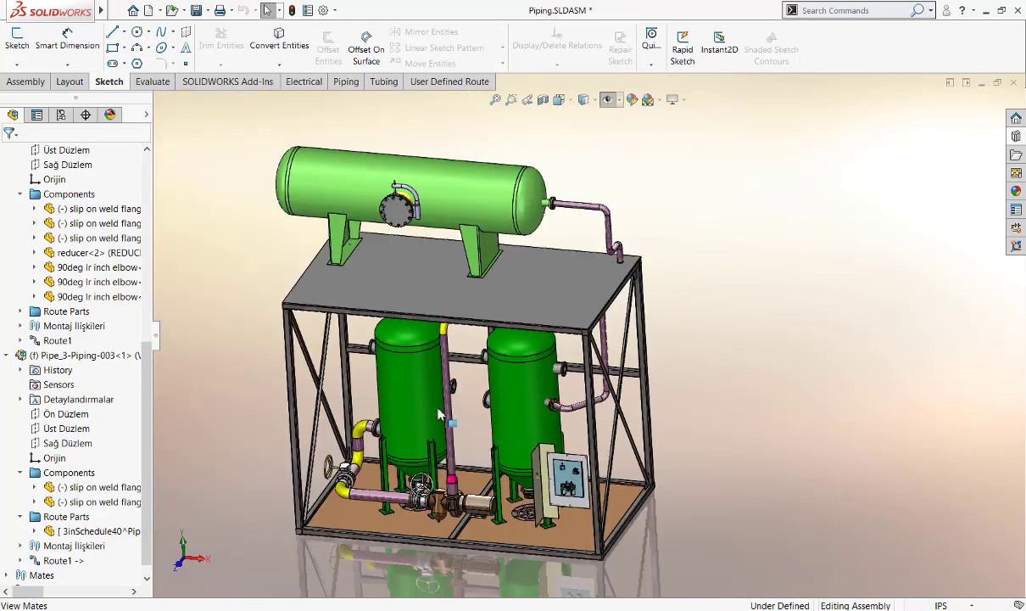
pyautogui.moveTo(420, 394); pyautogui.dragTo(502, 391, button='middle')
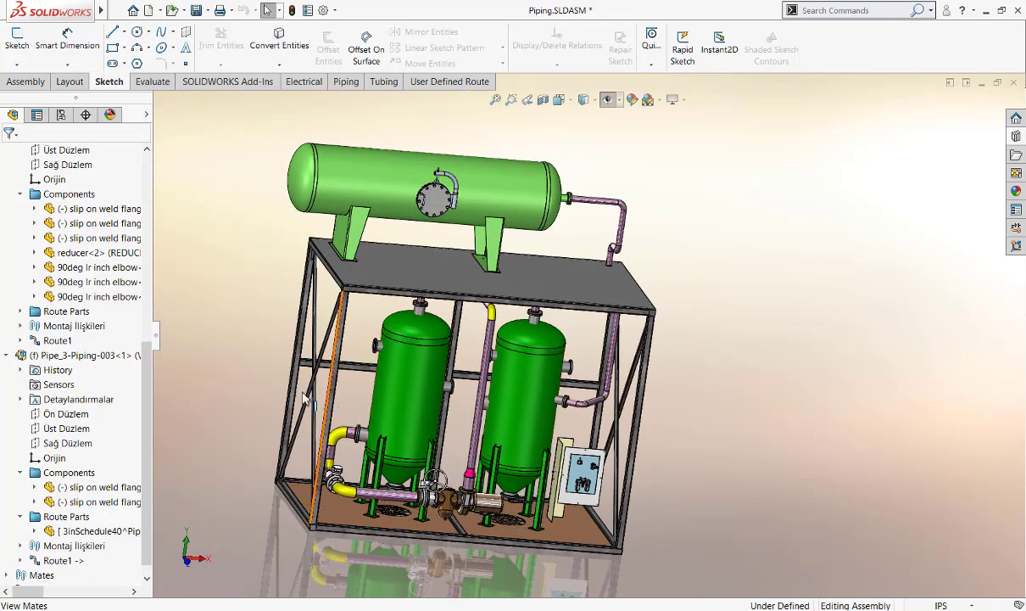
pyautogui.scroll(1, 117, 373)
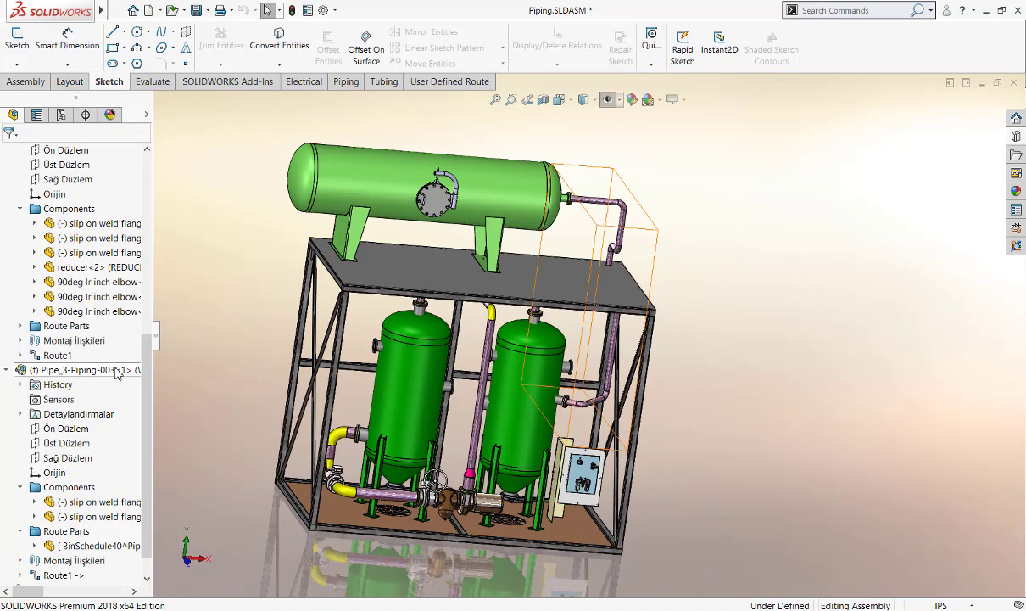
# Generate a Pipe Drawing of Pipe_3-Piping-003, adding the pipe length field to its BOM.
pyautogui.rightClick(116, 373)
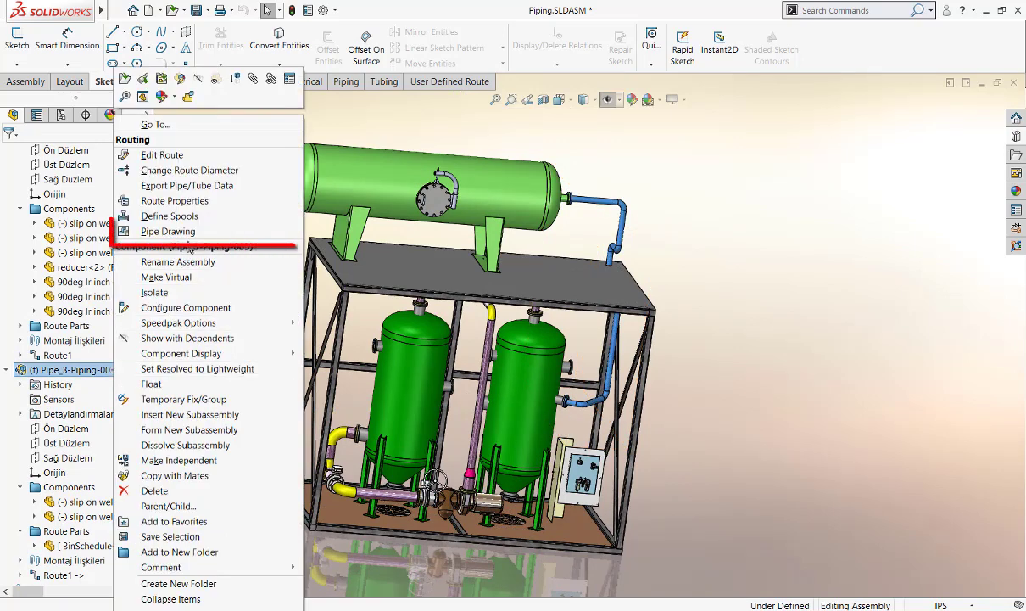
pyautogui.click(193, 234)
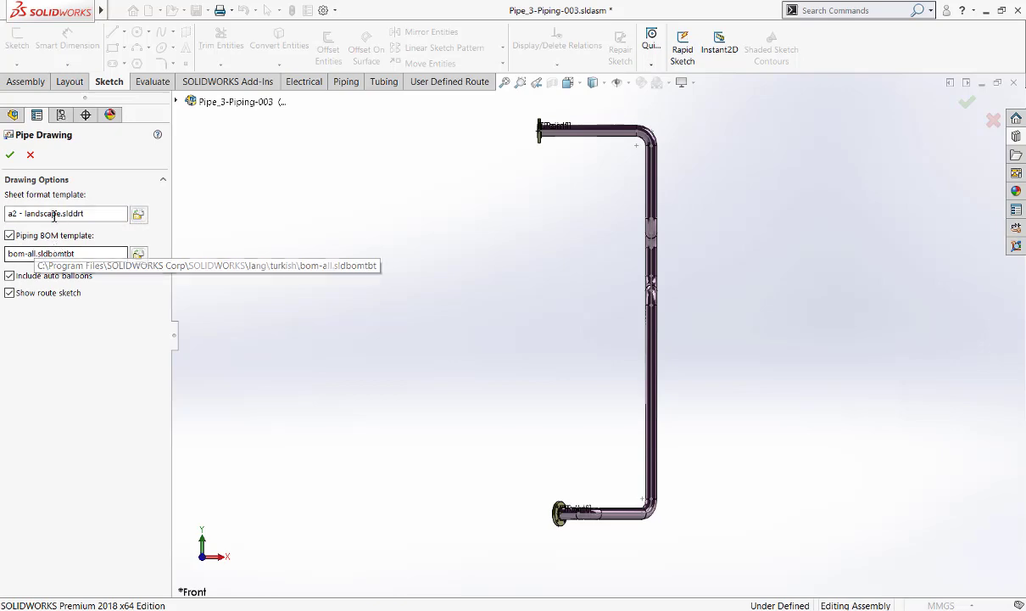
pyautogui.click(10, 156)
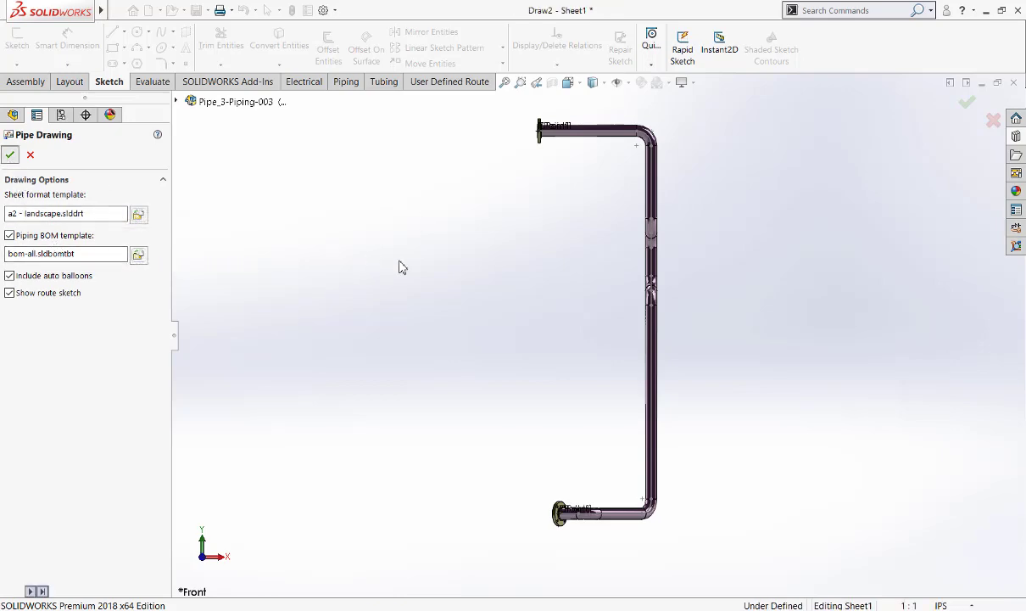
pyautogui.click(550, 316)
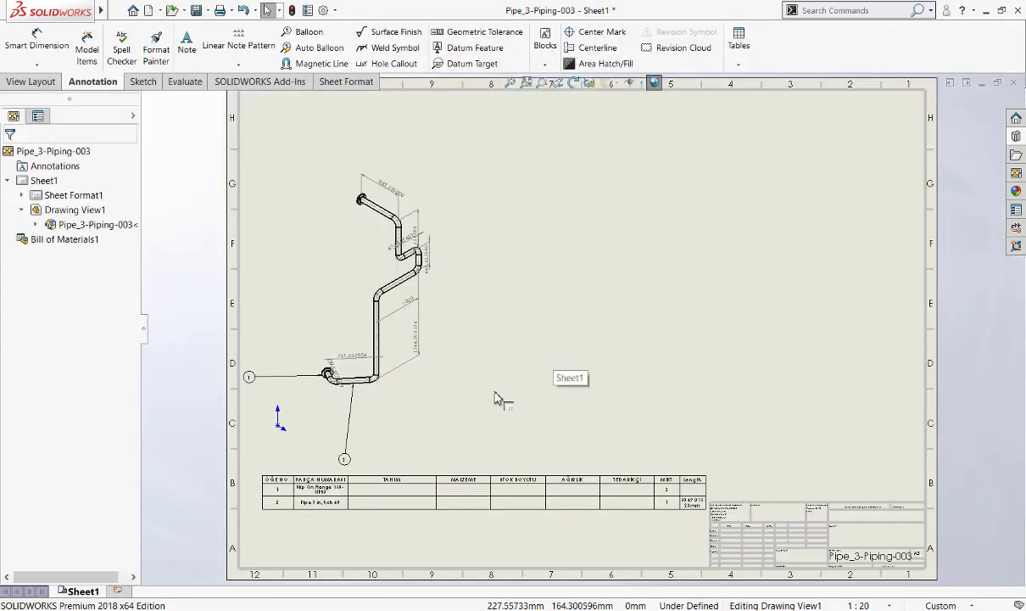
pyautogui.scroll(-3, 476, 573)
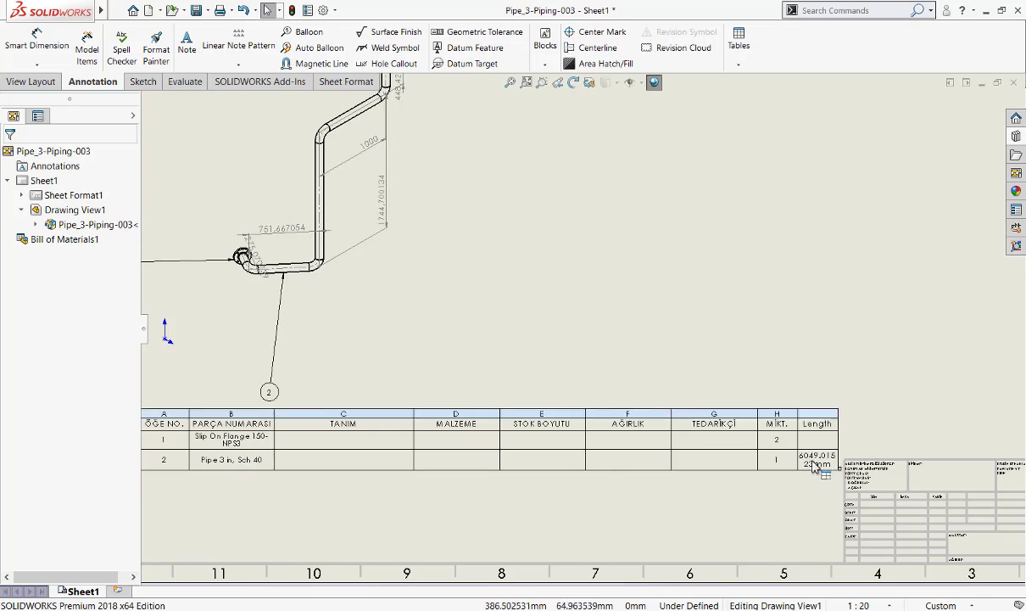
pyautogui.scroll(2, 468, 234)
pyautogui.scroll(2, 549, 202)
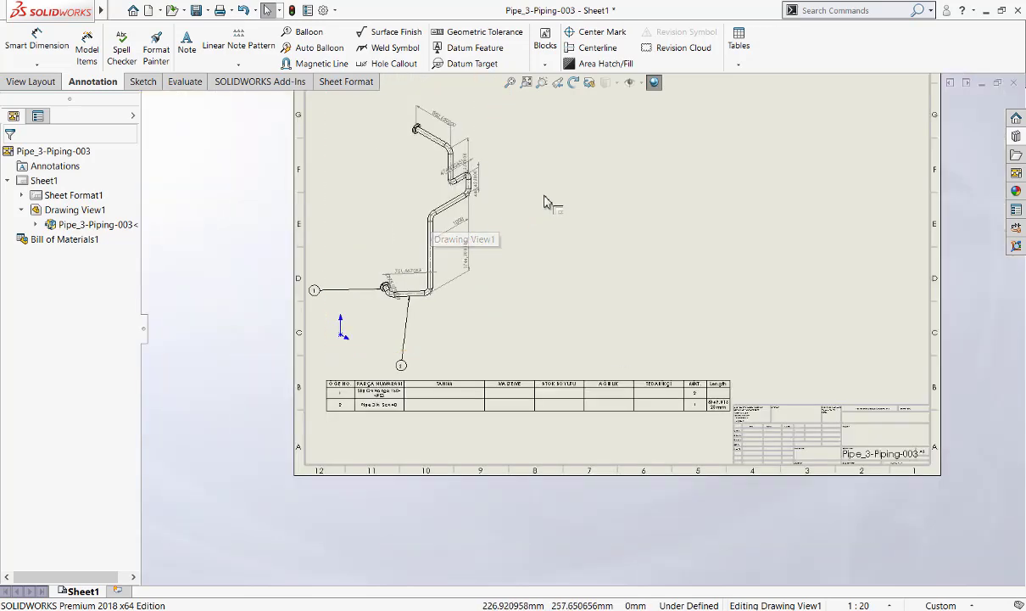
pyautogui.scroll(2, 547, 203)
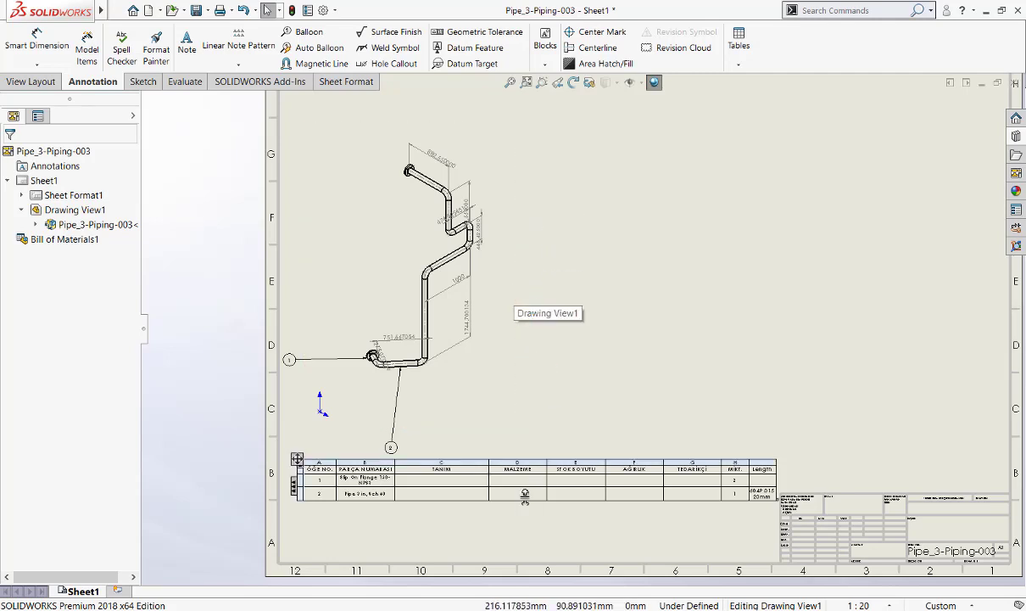
pyautogui.moveTo(376, 522)
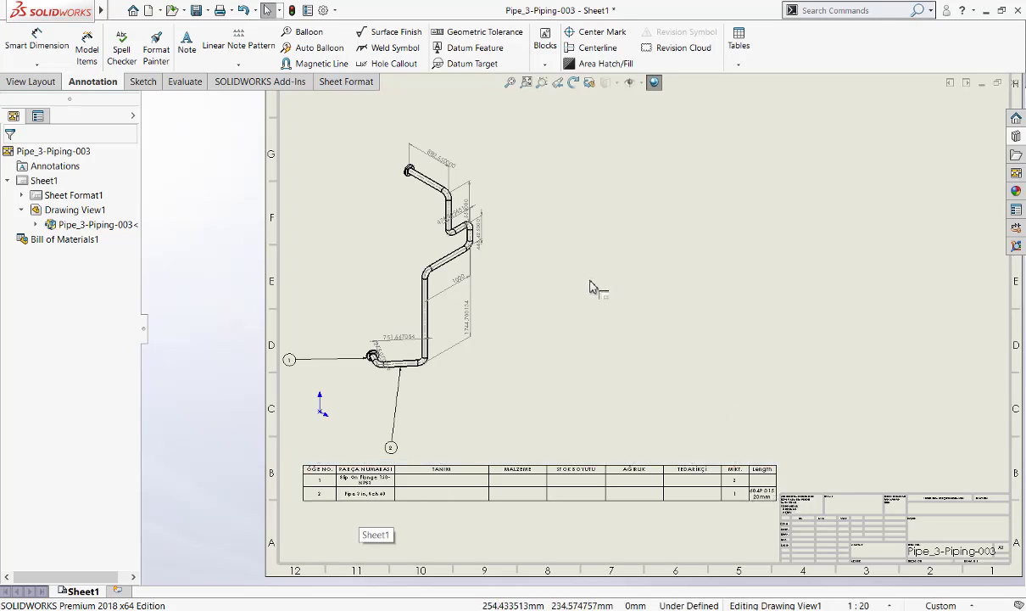
# Return to Piping.SLDASM and open the Pipe_2 subassembly in its own window.
pyautogui.hotkey('ctrl', 'Tab')
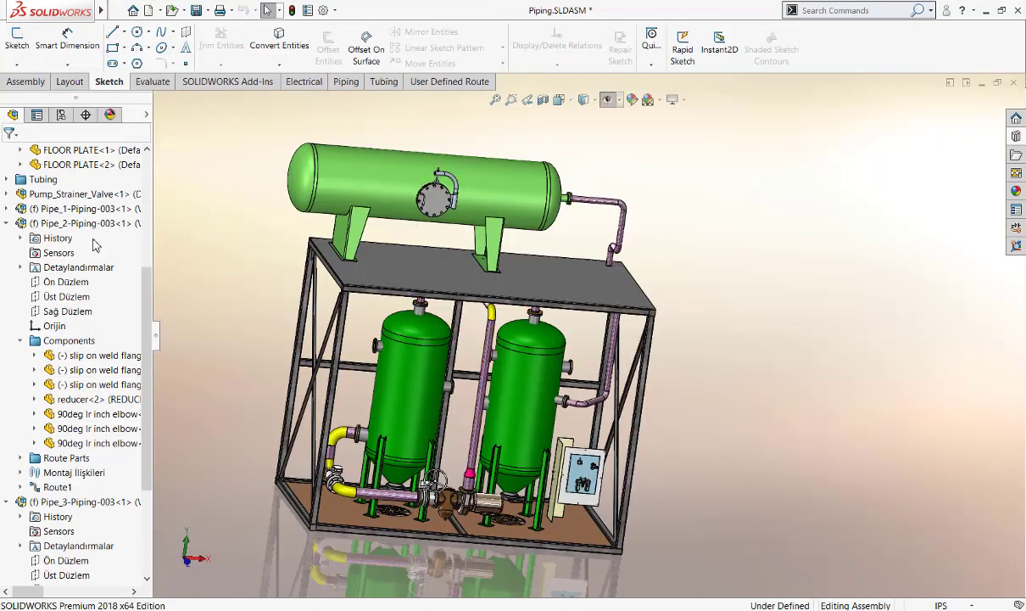
pyautogui.click(96, 226)
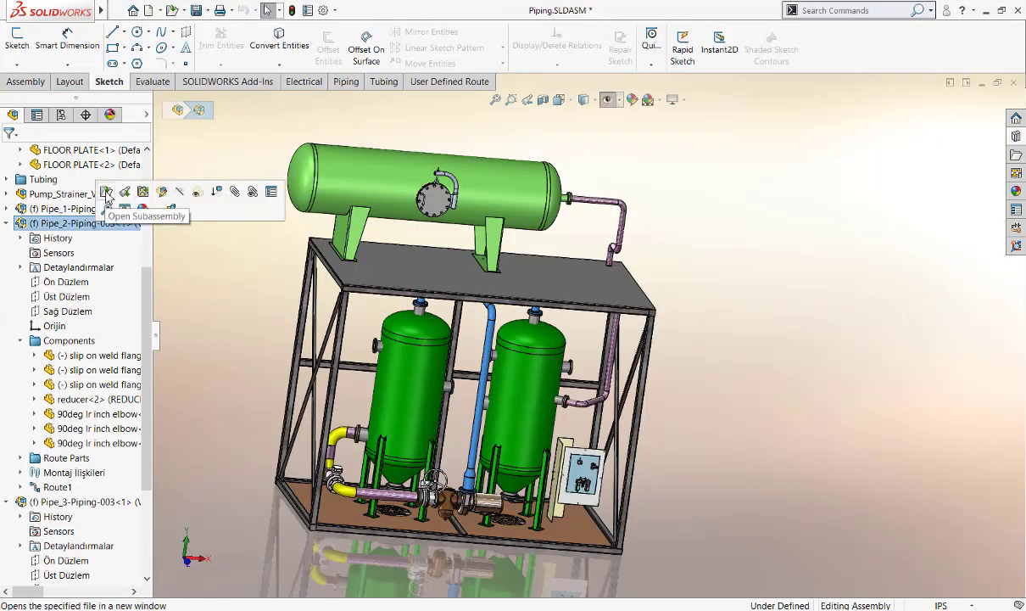
pyautogui.click(106, 192)
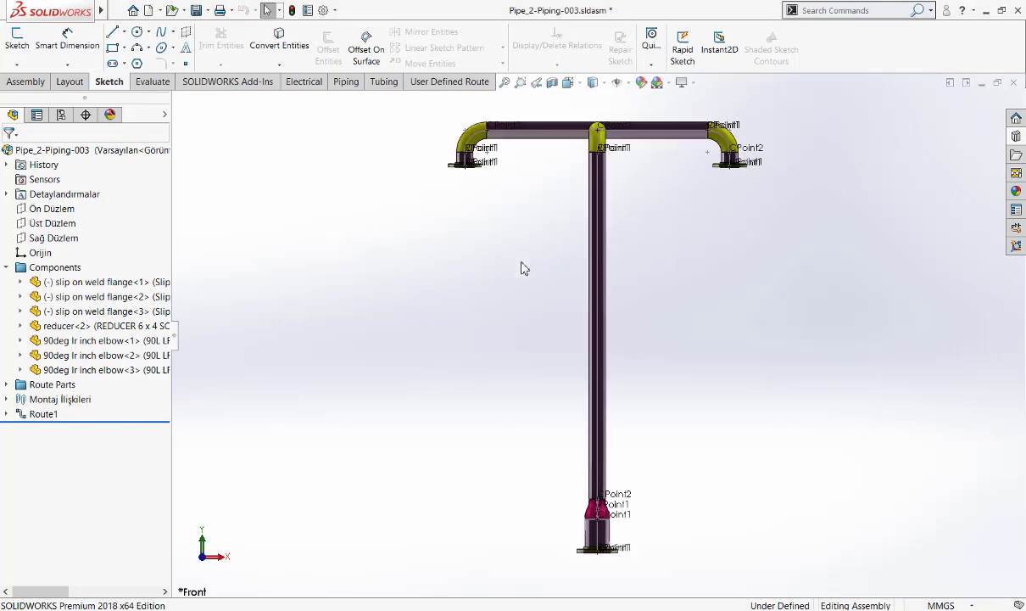
pyautogui.moveTo(521, 268)
pyautogui.mouseDown(button='middle')
pyautogui.moveTo(616, 309)
pyautogui.moveTo(648, 400)
pyautogui.moveTo(516, 324)
pyautogui.mouseUp(button='middle')
# Generate a Pipe Drawing of Pipe_2-Piping-003 with pipe lengths included in the BOM.
pyautogui.rightClick(131, 153)
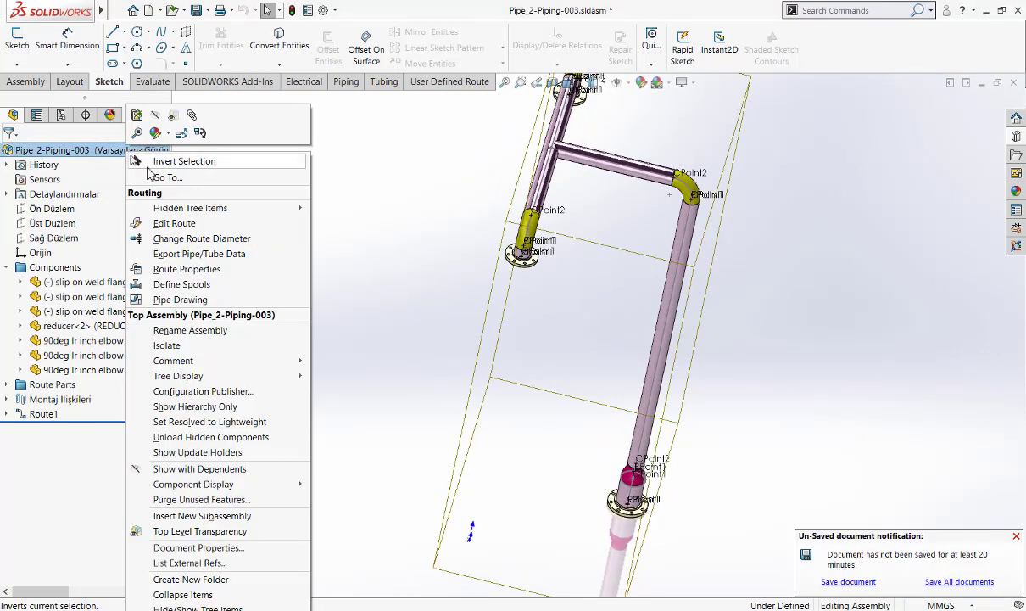
pyautogui.click(191, 302)
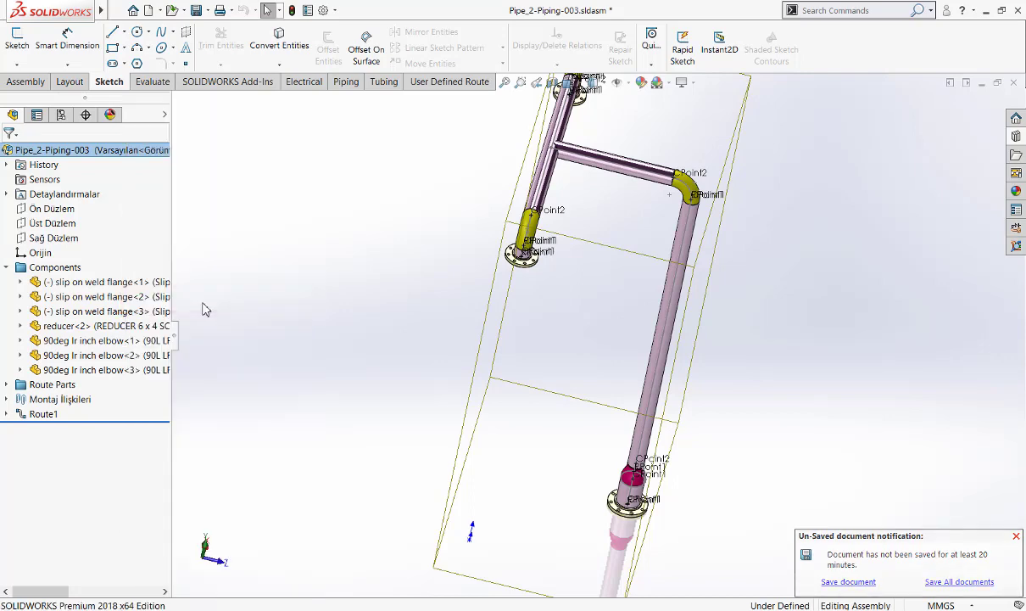
pyautogui.click(10, 155)
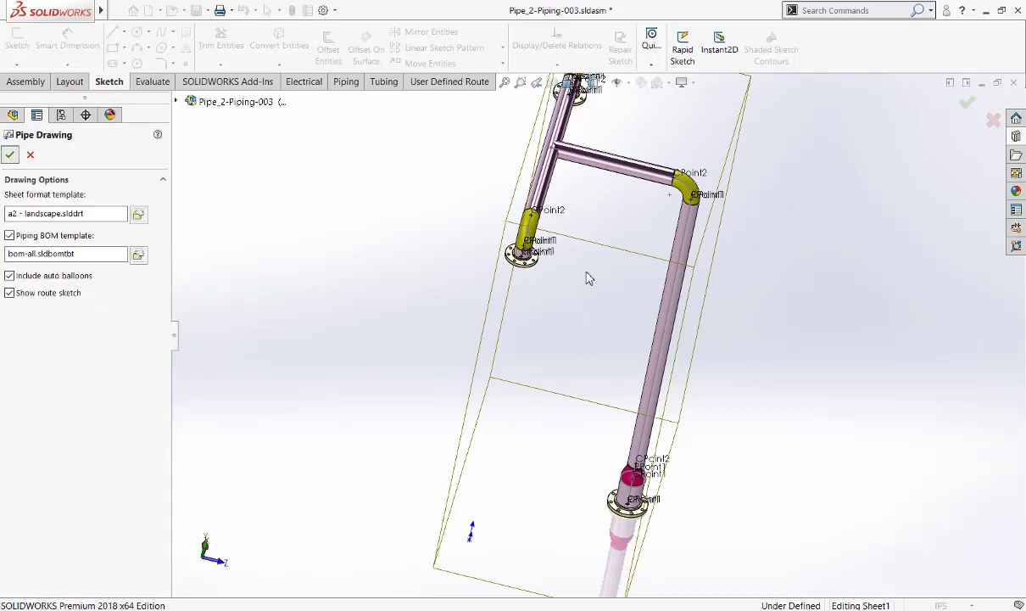
pyautogui.click(551, 317)
pyautogui.moveTo(527, 245)
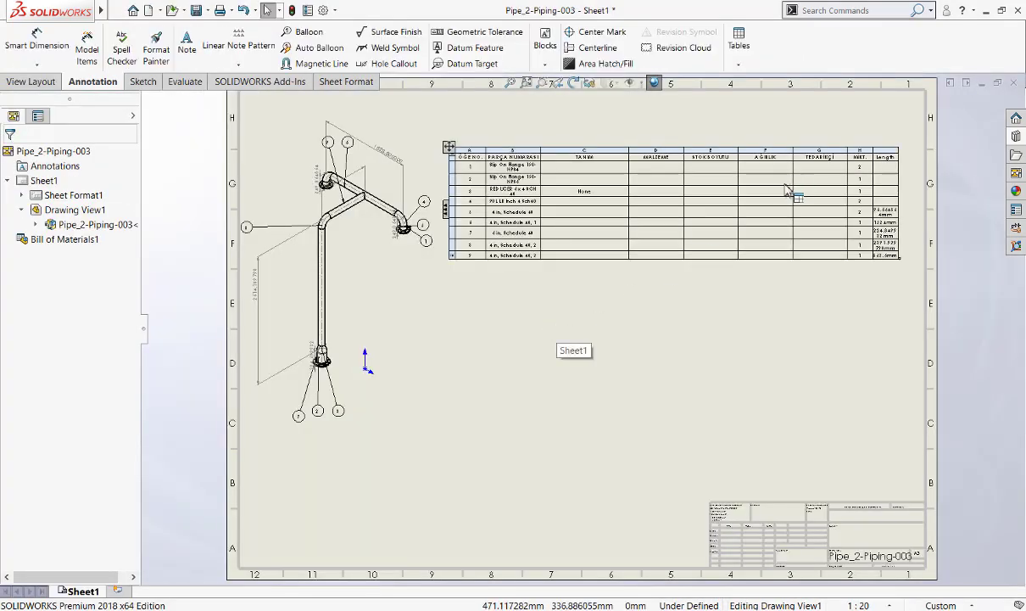
pyautogui.scroll(-1, 621, 161)
pyautogui.scroll(-2, 455, 212)
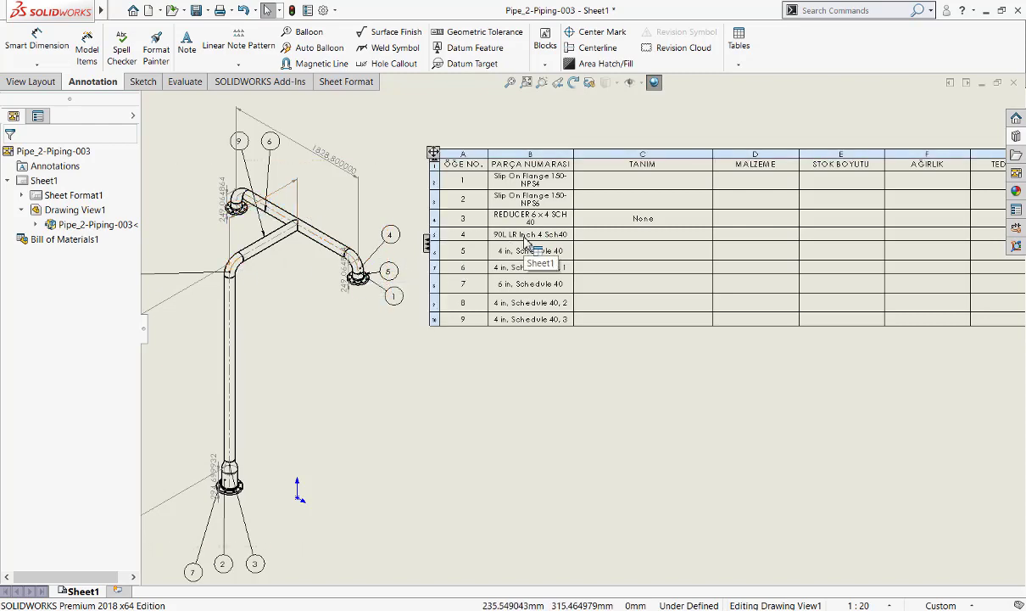
pyautogui.scroll(2, 724, 266)
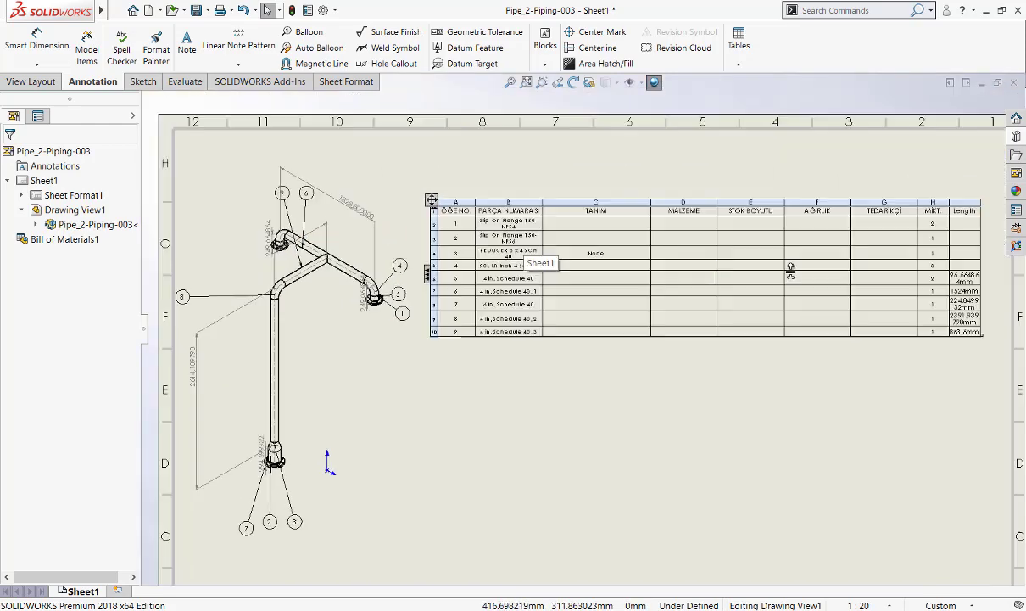
pyautogui.scroll(-2, 746, 273)
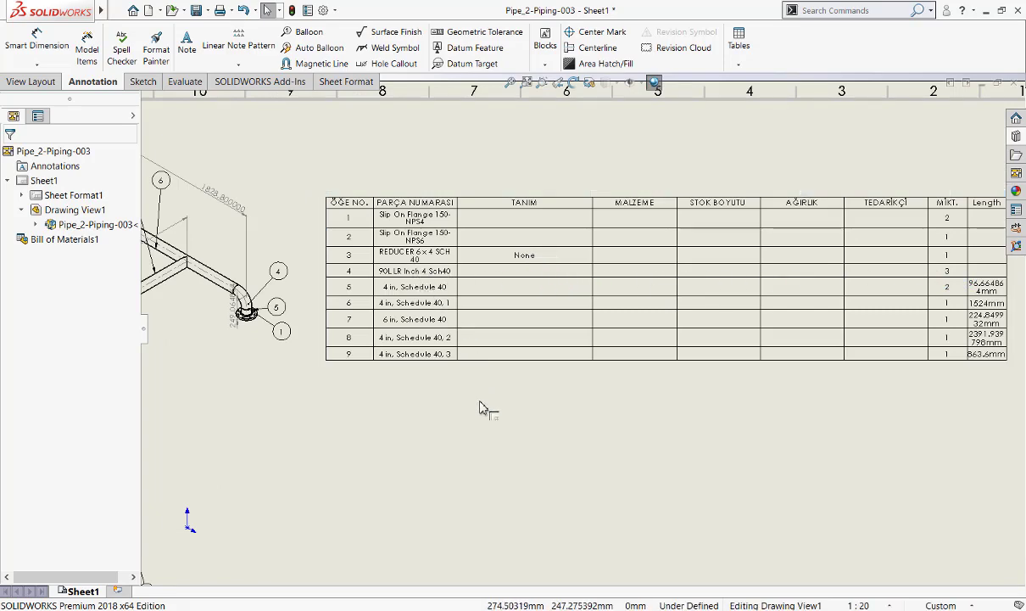
pyautogui.scroll(3, 442, 416)
pyautogui.click(465, 332)
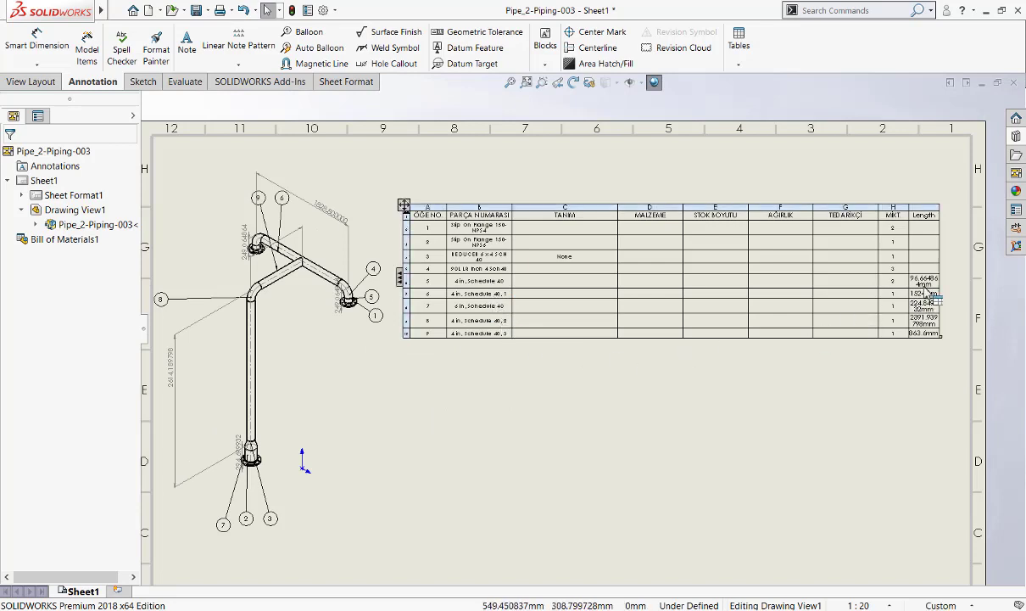
pyautogui.click(484, 374)
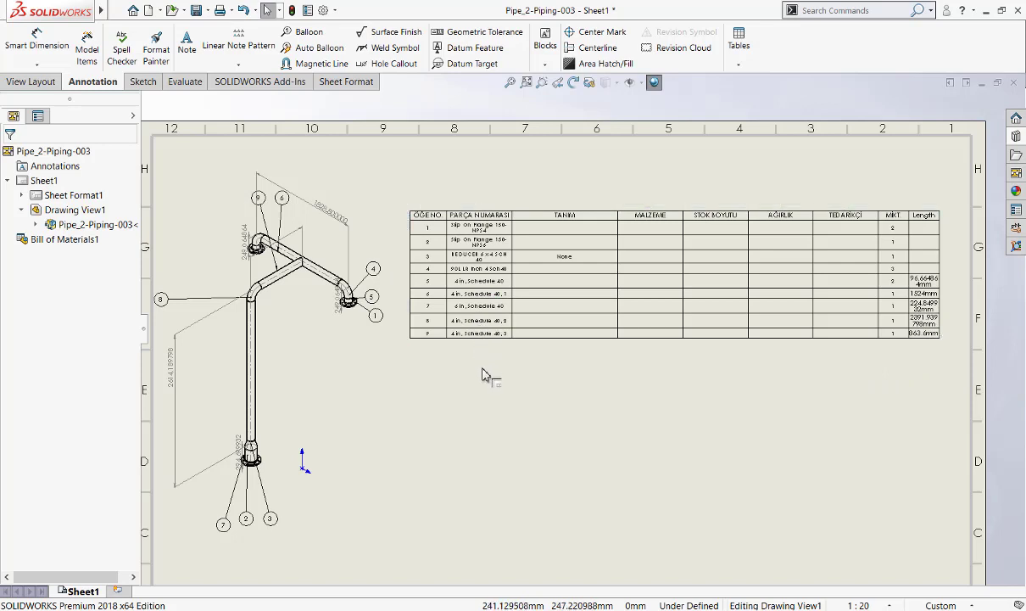